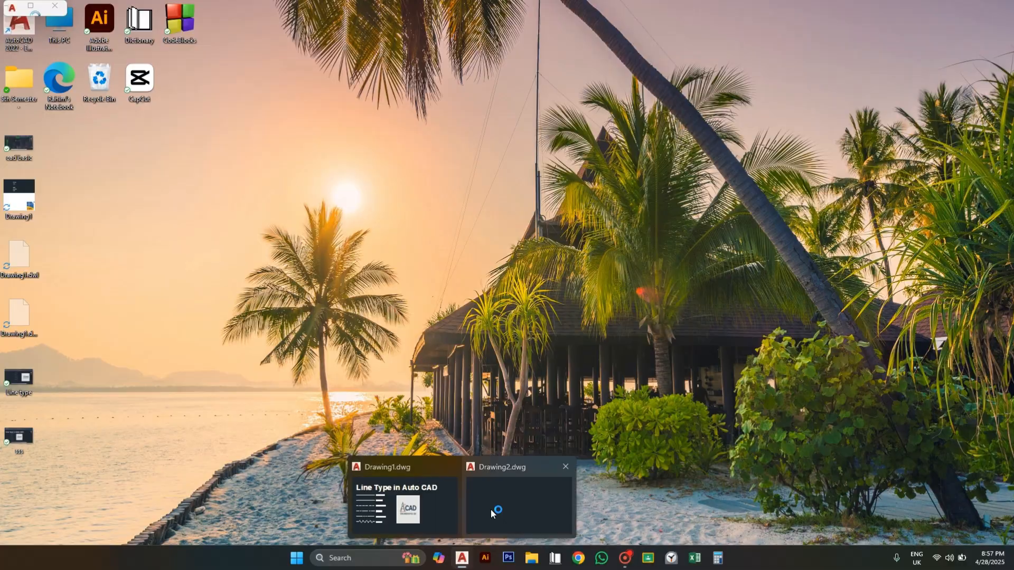
# Switch to Drawing2.dwg in AutoCAD and draw a horizontal line 15 units long with Ortho on.
pyautogui.click(490, 509)
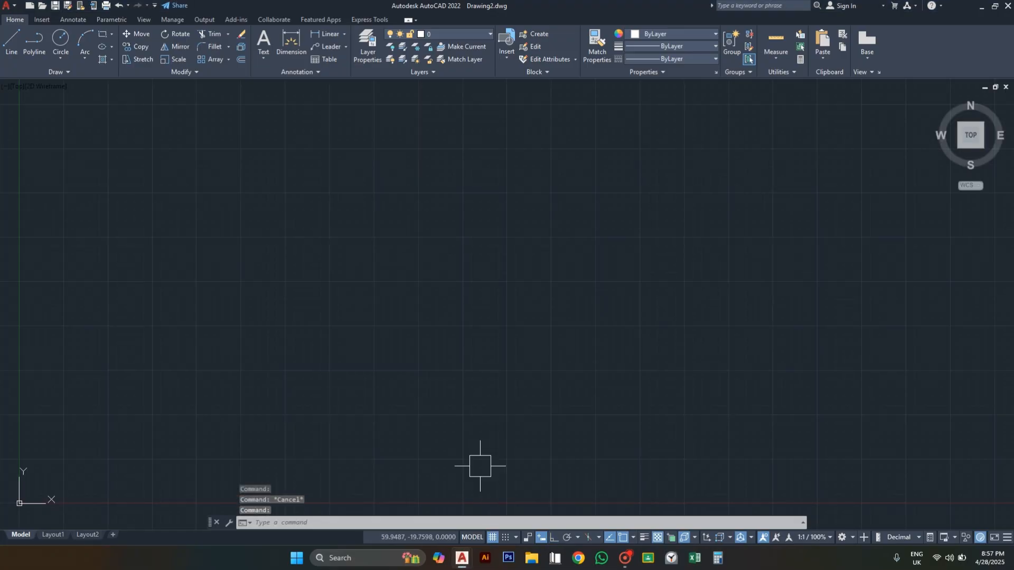
pyautogui.click(529, 373)
pyautogui.click(370, 250)
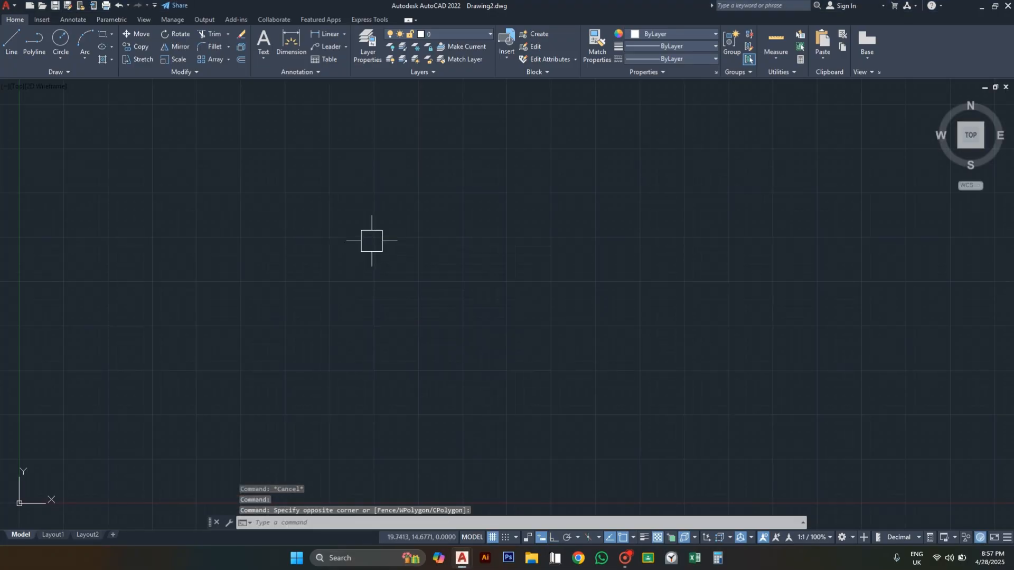
pyautogui.write('L')
pyautogui.press('Return')
pyautogui.click(282, 208)
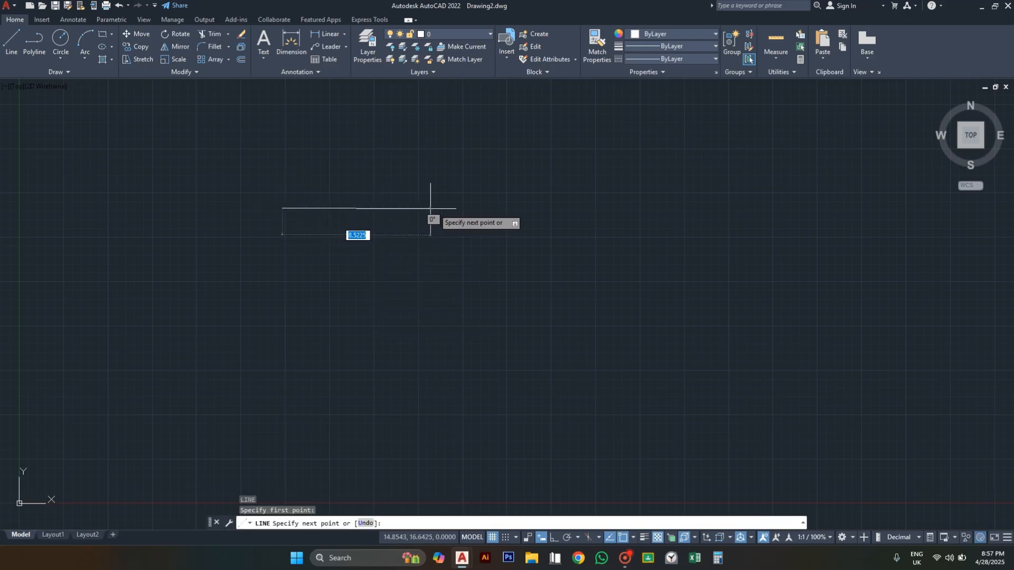
pyautogui.press('F8')
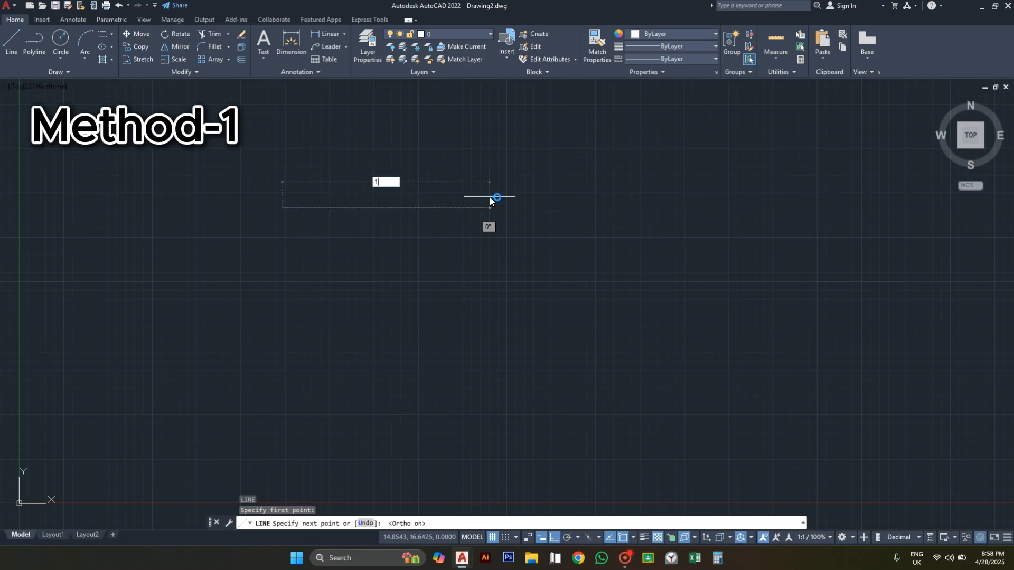
pyautogui.write('15')
pyautogui.press('Return')
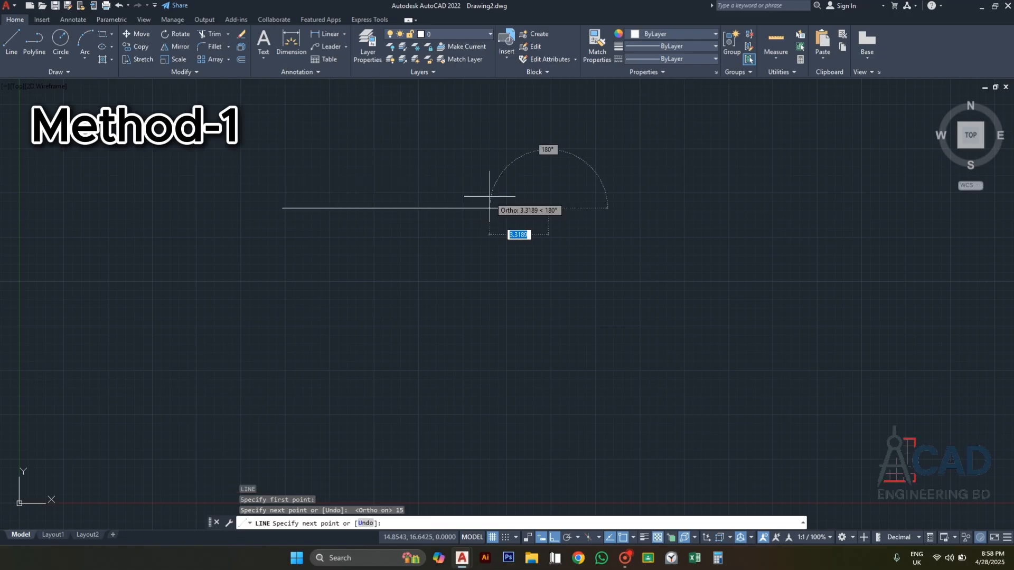
pyautogui.press('Return')
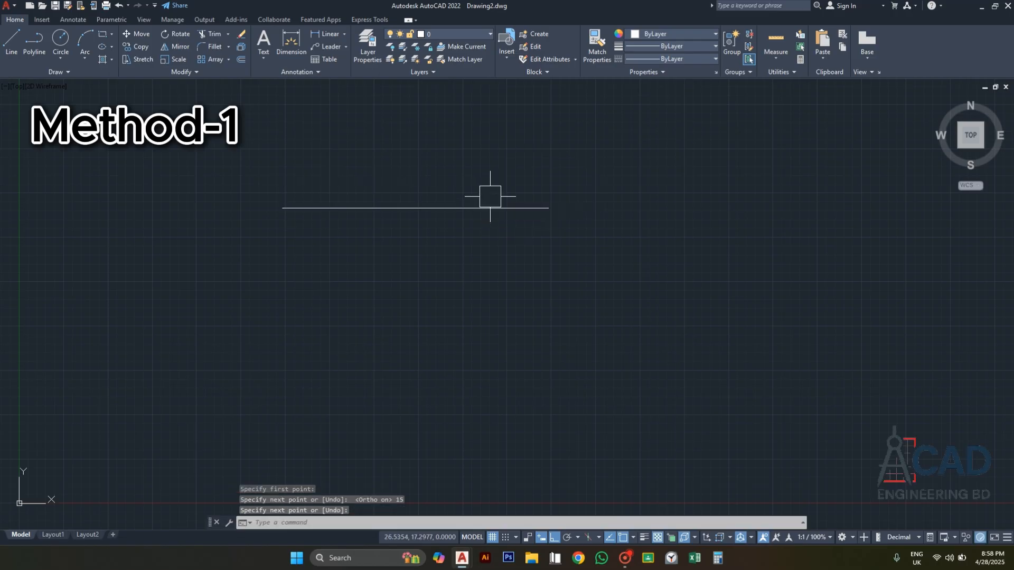
# Copy the horizontal line 5 units straight down from its left endpoint.
pyautogui.click(478, 206)
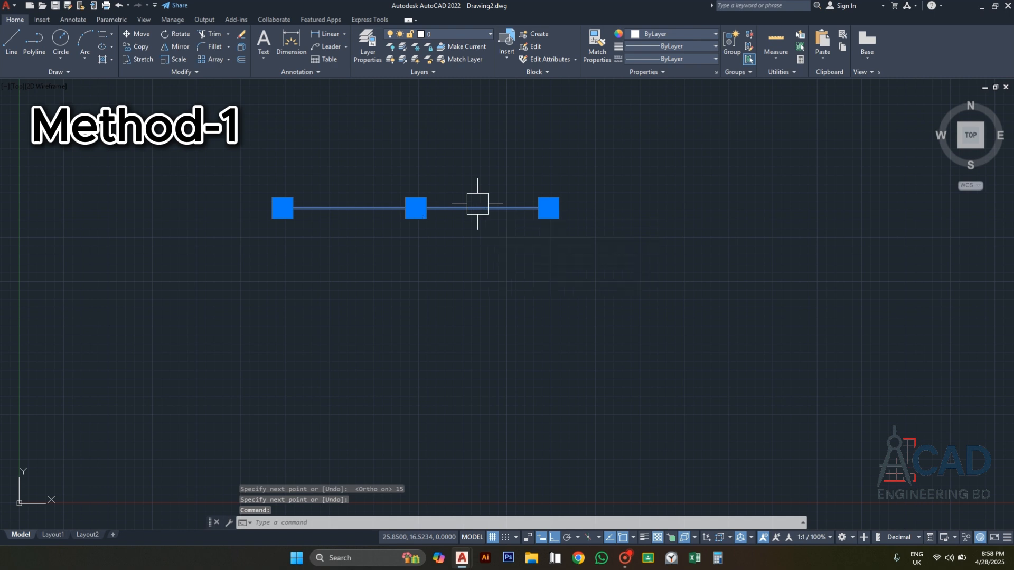
pyautogui.write('co')
pyautogui.press('Return')
pyautogui.click(283, 209)
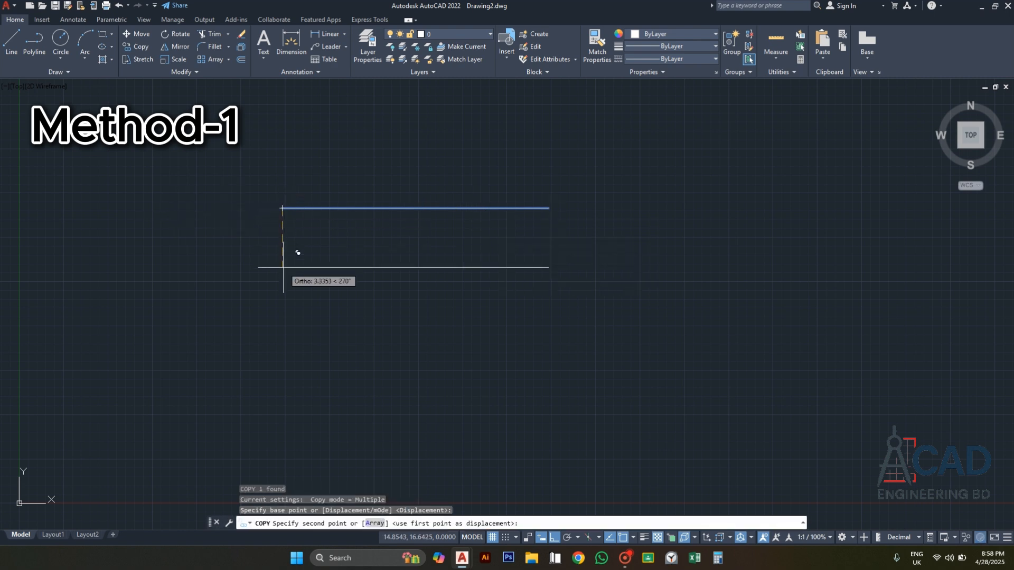
pyautogui.write('5')
pyautogui.press('Return')
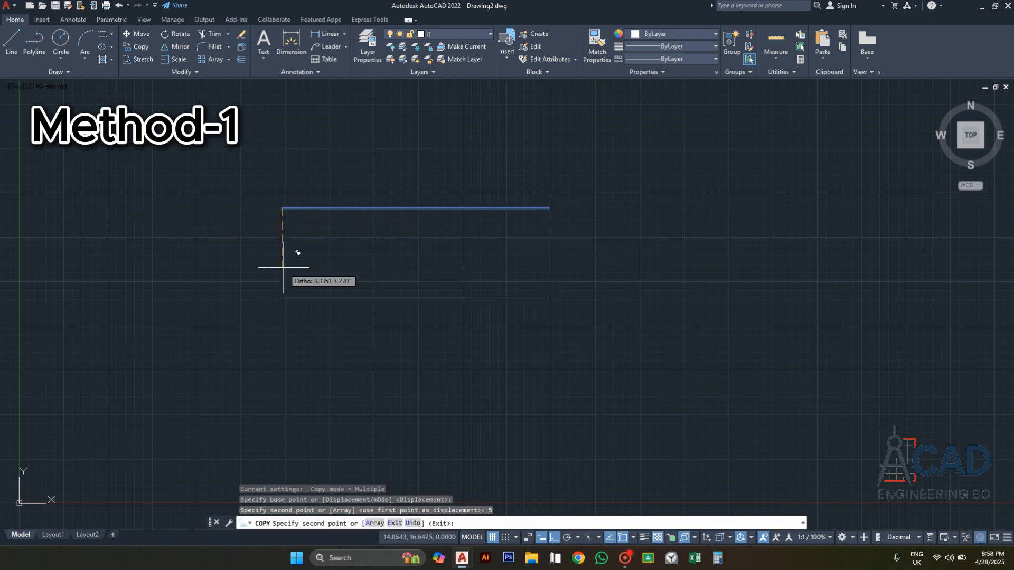
pyautogui.press('Return')
# Copy the lower line downward four times at 5-unit spacing, using the top line's left endpoint as base point.
pyautogui.click(297, 307)
pyautogui.click(296, 282)
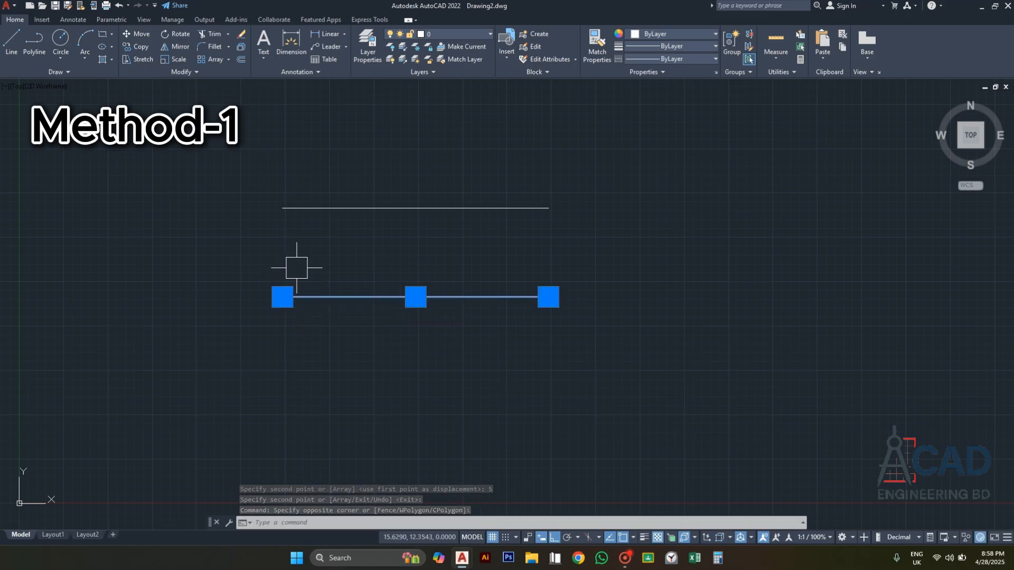
pyautogui.write('Co')
pyautogui.press('Return')
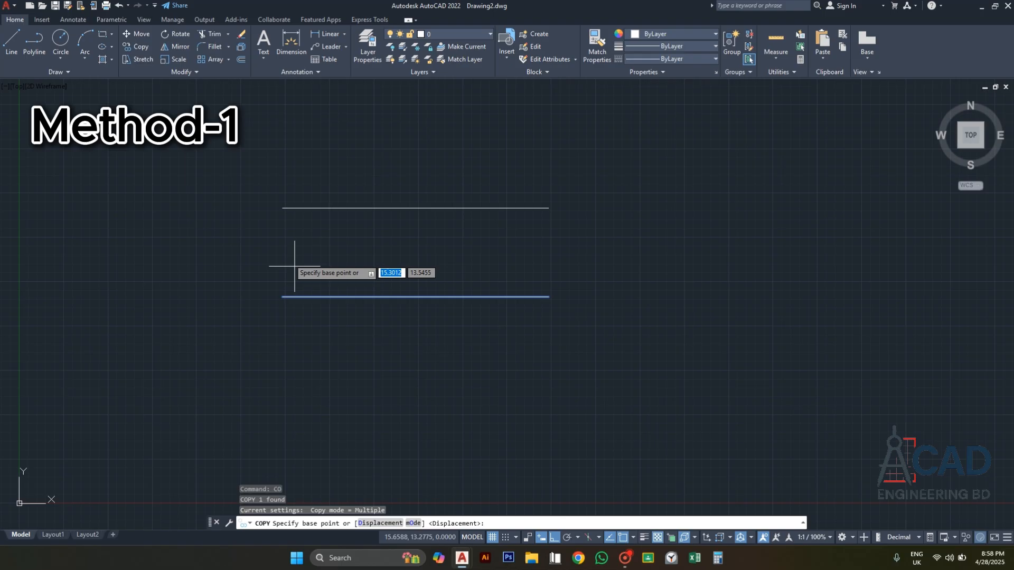
pyautogui.click(283, 208)
pyautogui.write('10')
pyautogui.press('Return')
pyautogui.scroll(-4, 296, 264)
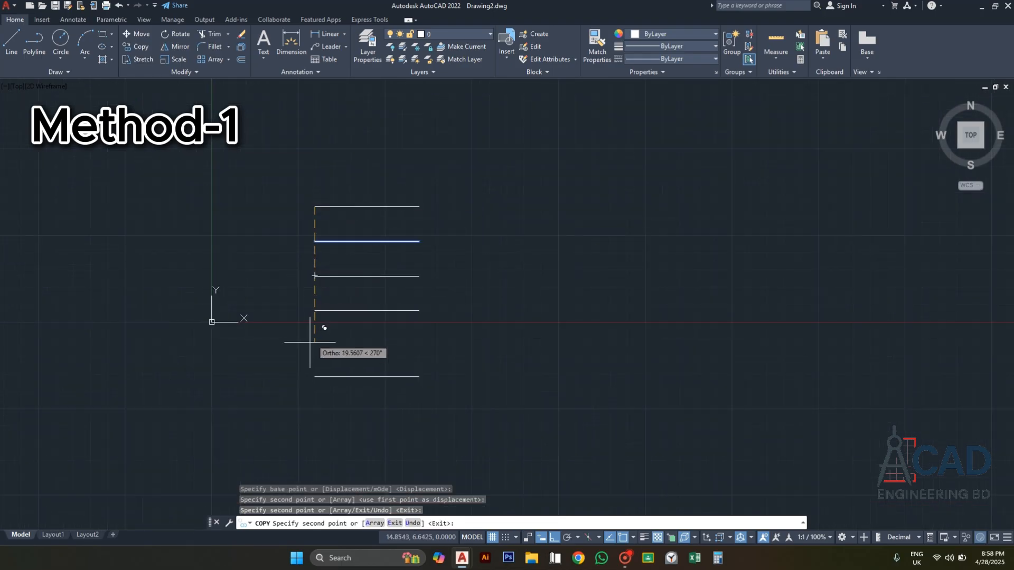
pyautogui.click(314, 310)
pyautogui.click(315, 345)
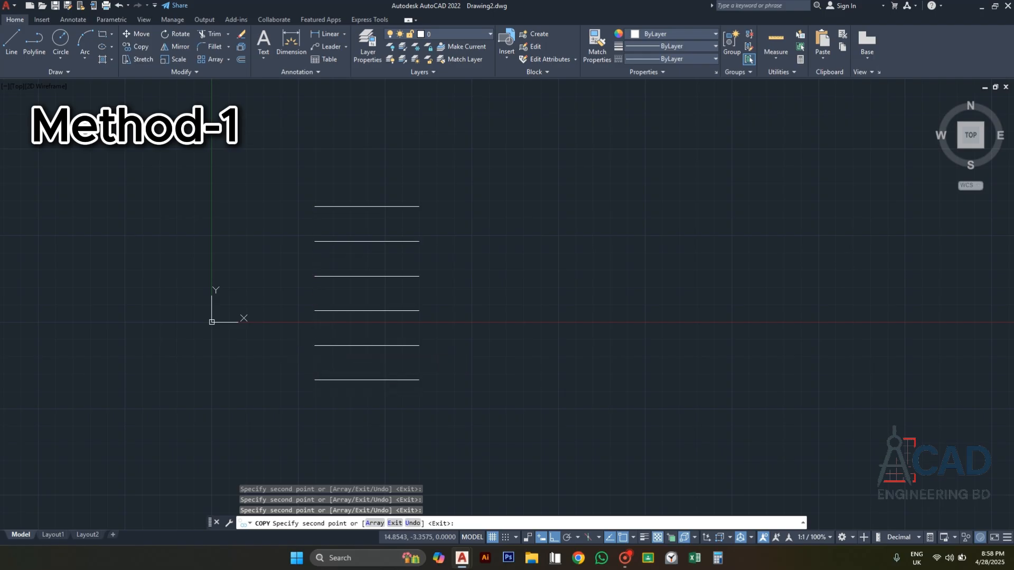
pyautogui.press('Return')
# Stop displaying the UCS icon at the origin and turn off the drawing grid.
pyautogui.rightClick(226, 330)
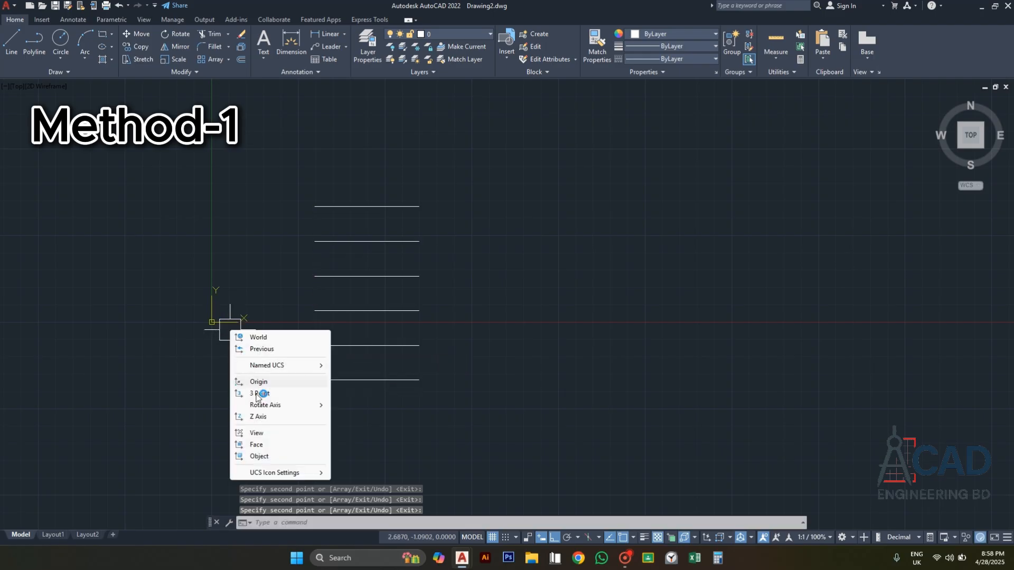
pyautogui.moveTo(317, 475)
pyautogui.click(380, 472)
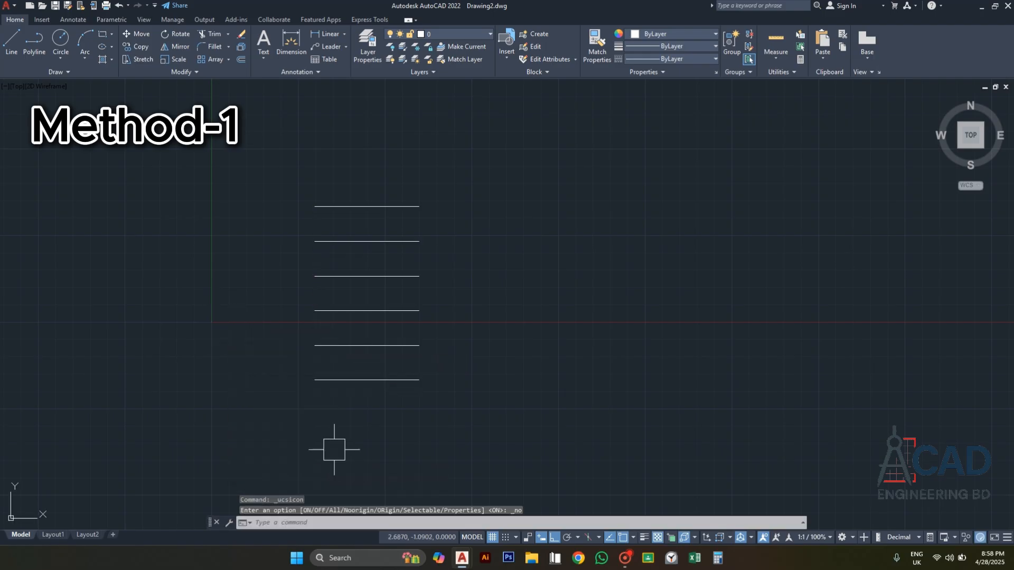
pyautogui.press('F7')
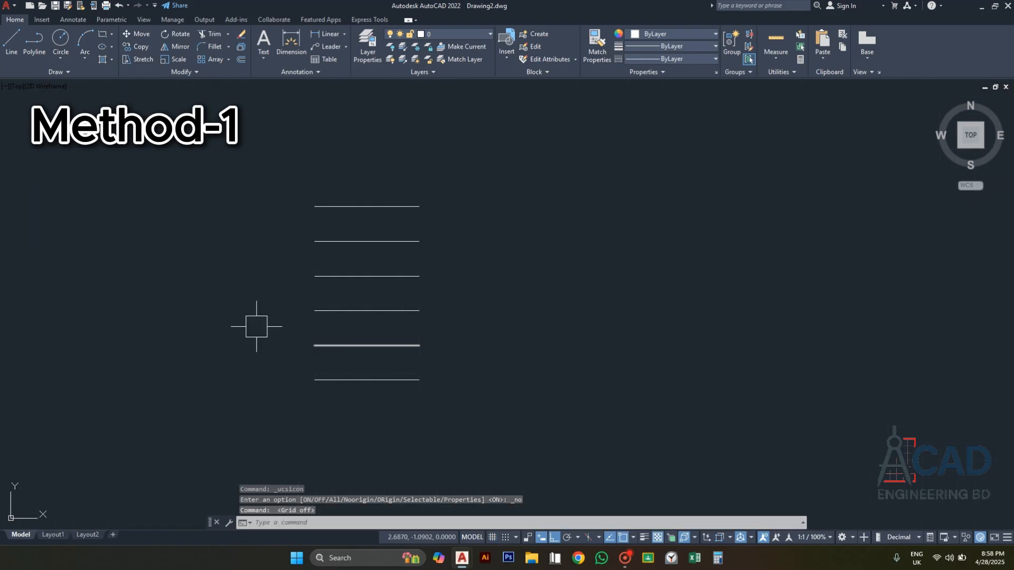
pyautogui.scroll(-2, 256, 338)
pyautogui.scroll(4, 291, 320)
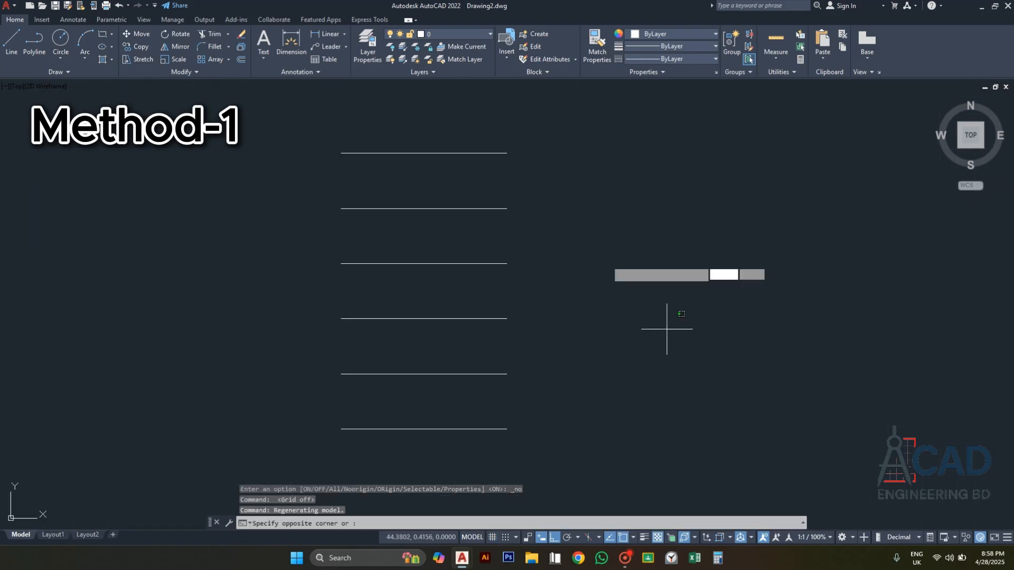
pyautogui.click(594, 235)
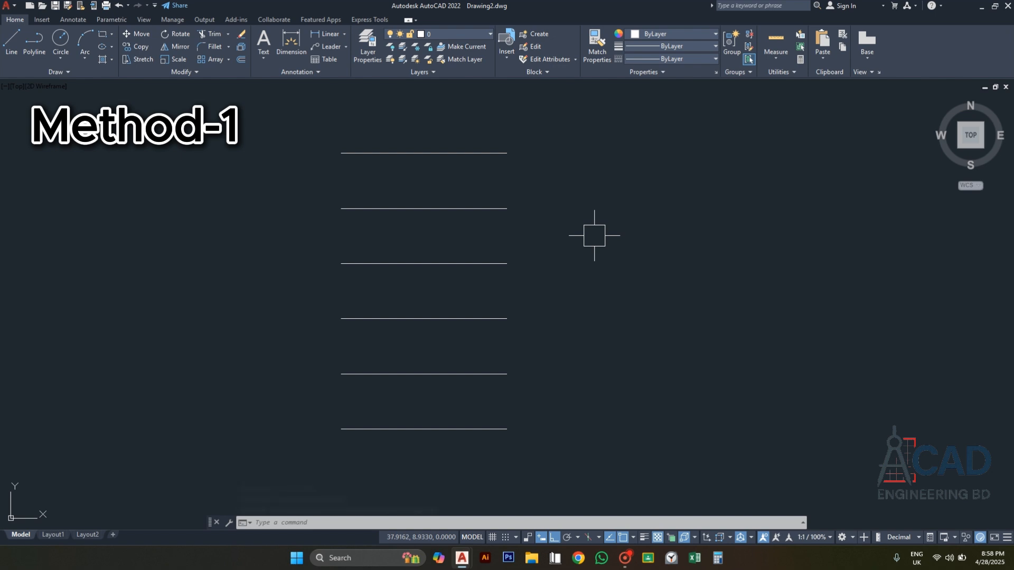
# Open the Linetype Manager and load the CENTER linetype from acad.lin.
pyautogui.click(663, 74)
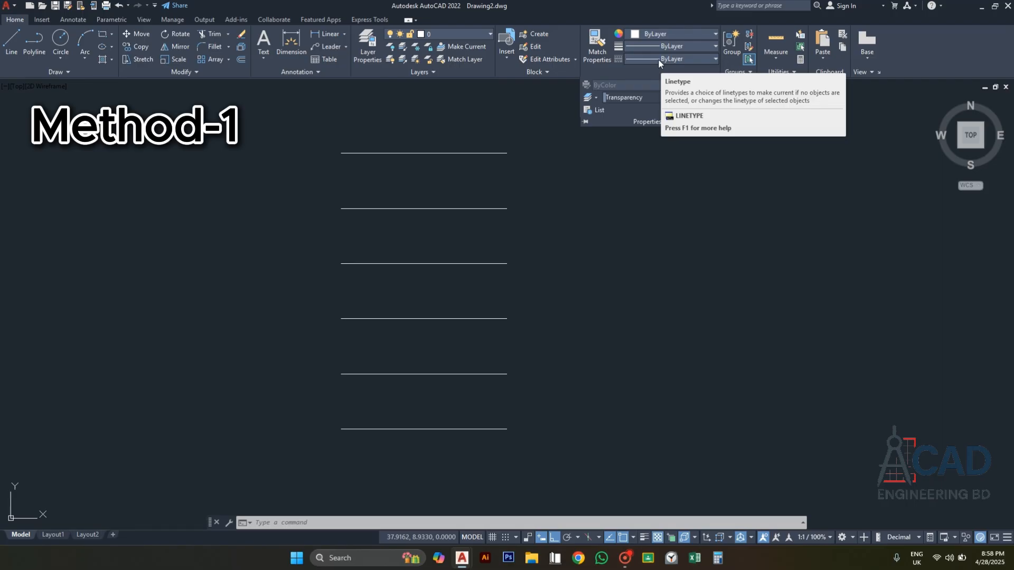
pyautogui.click(658, 59)
pyautogui.click(641, 113)
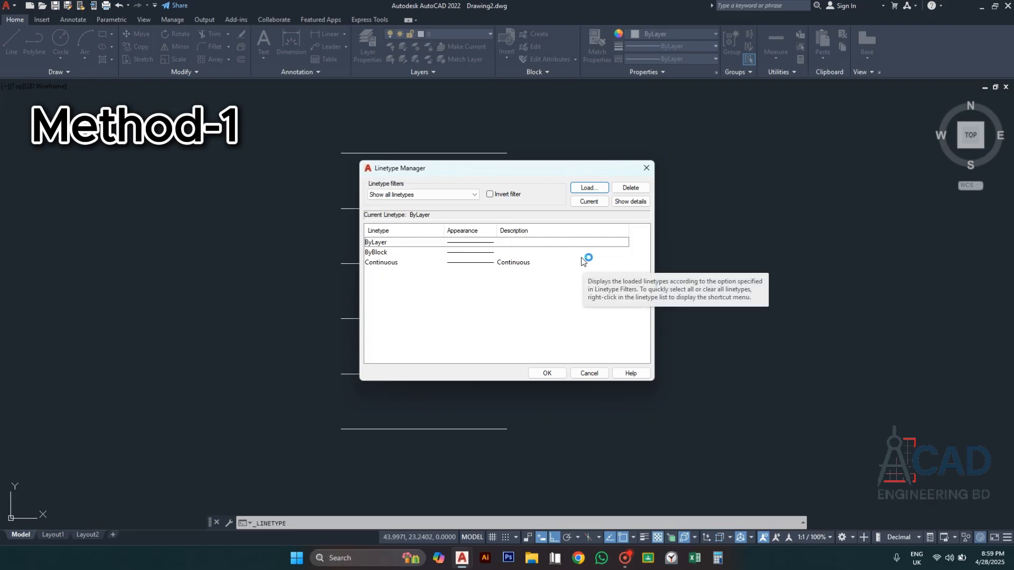
pyautogui.click(588, 189)
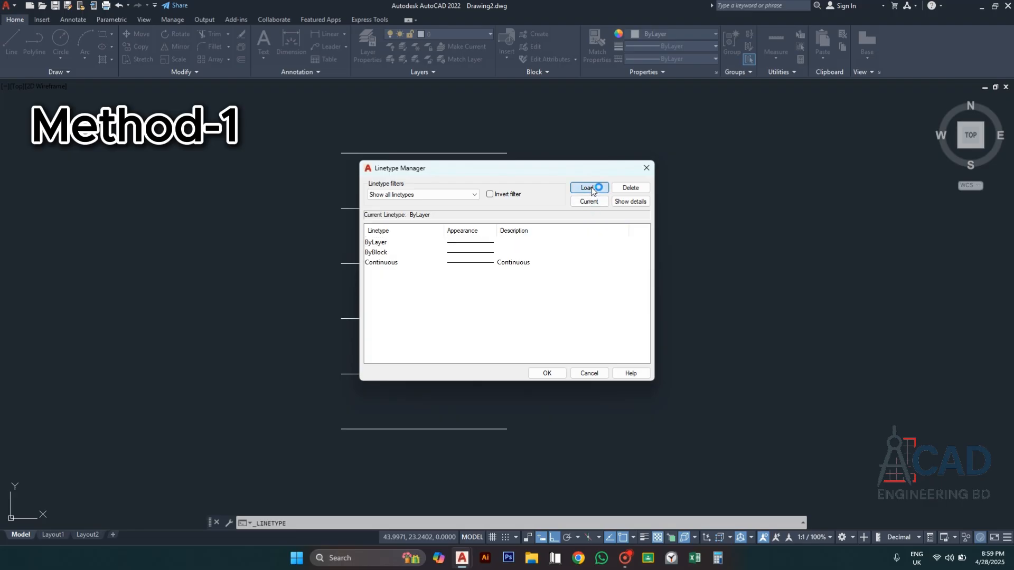
pyautogui.scroll(-3, 486, 276)
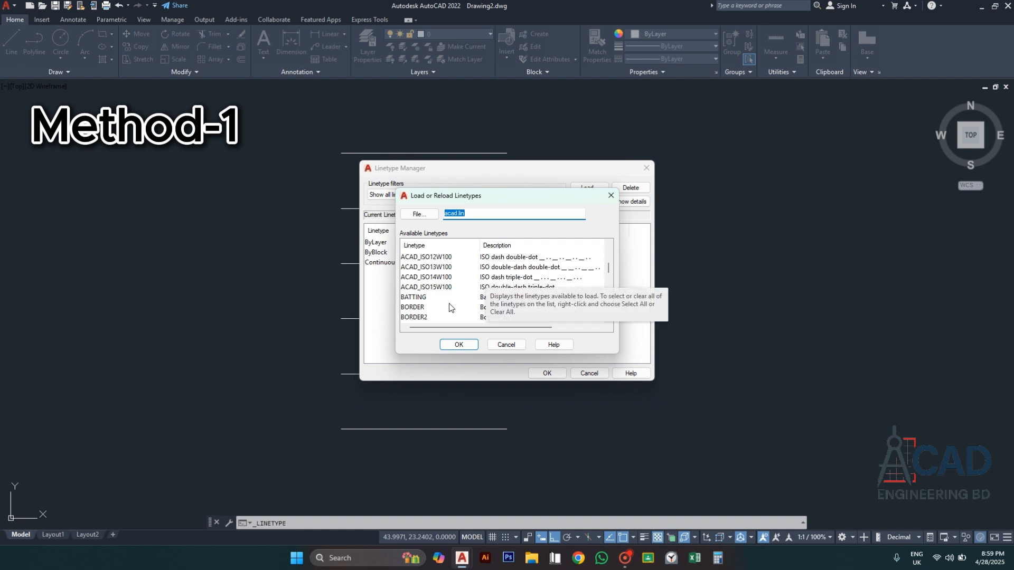
pyautogui.scroll(-3, 444, 308)
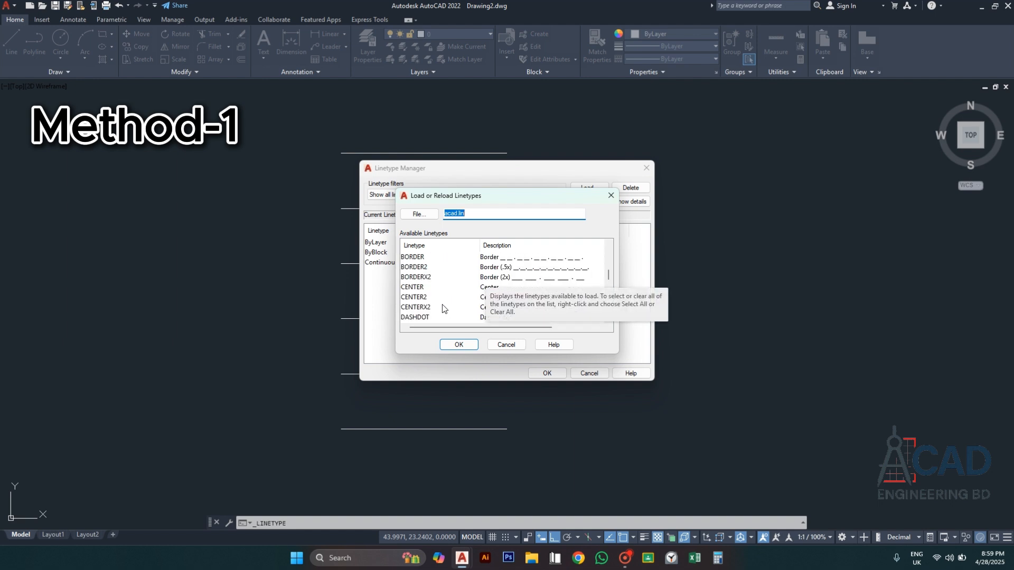
pyautogui.click(428, 286)
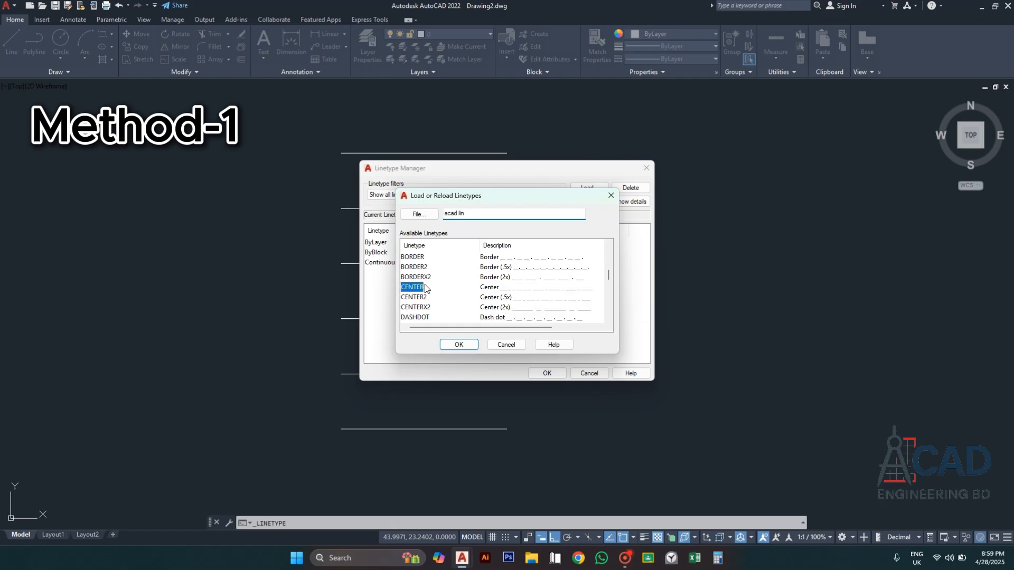
pyautogui.click(448, 346)
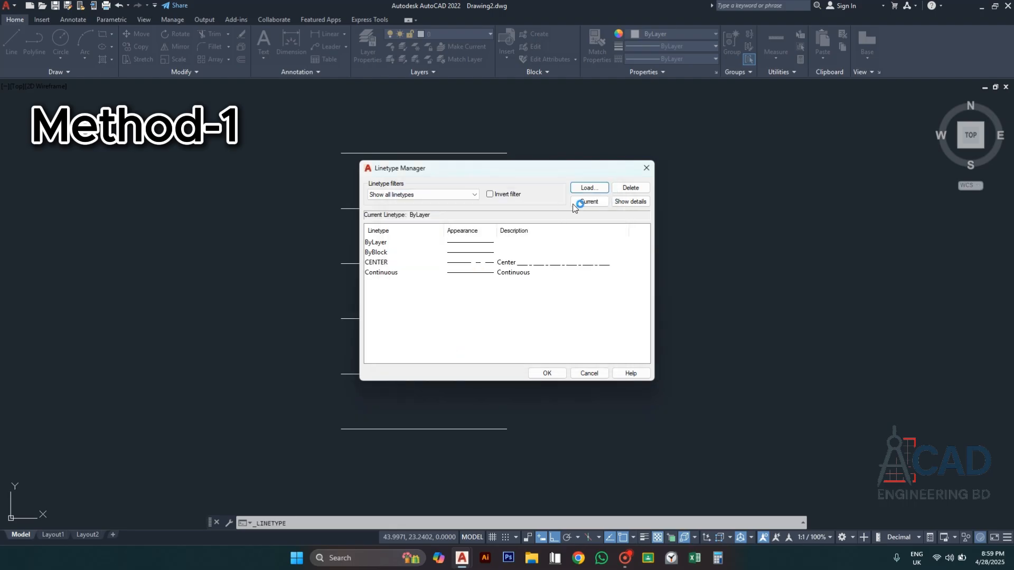
# Load the HIDDEN linetype from acad.lin into the drawing.
pyautogui.click(586, 189)
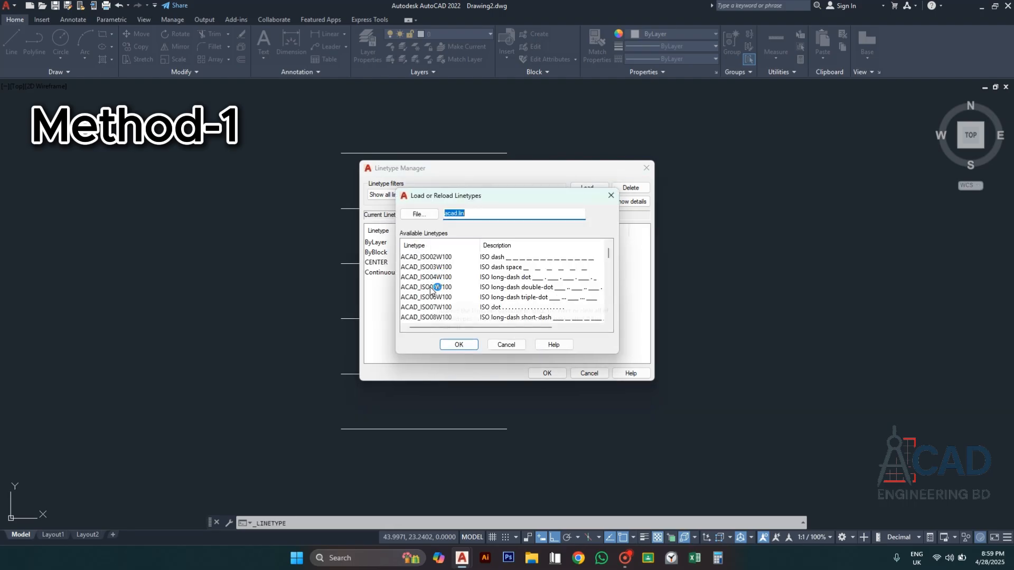
pyautogui.scroll(-5, 432, 294)
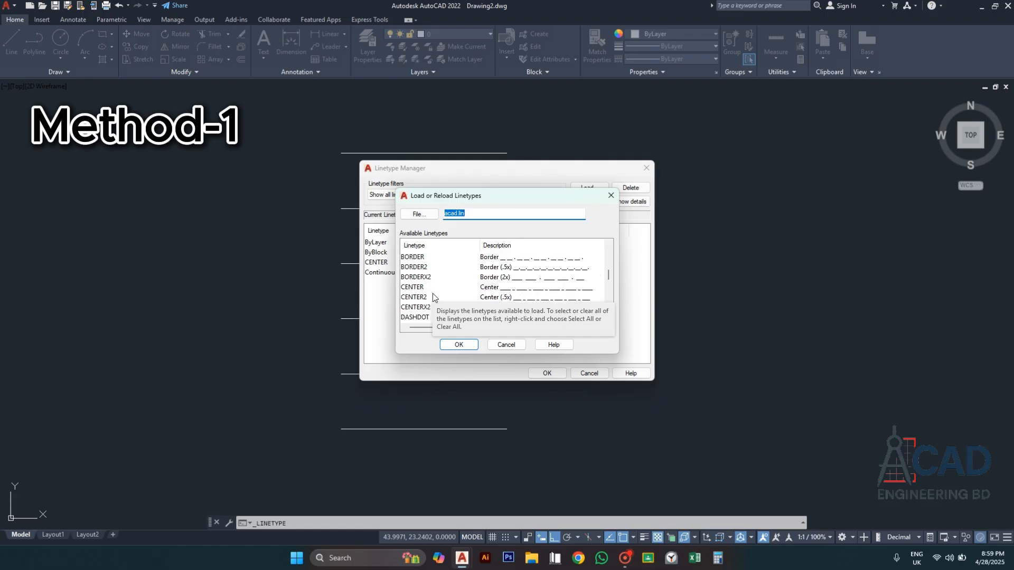
pyautogui.scroll(-2, 428, 299)
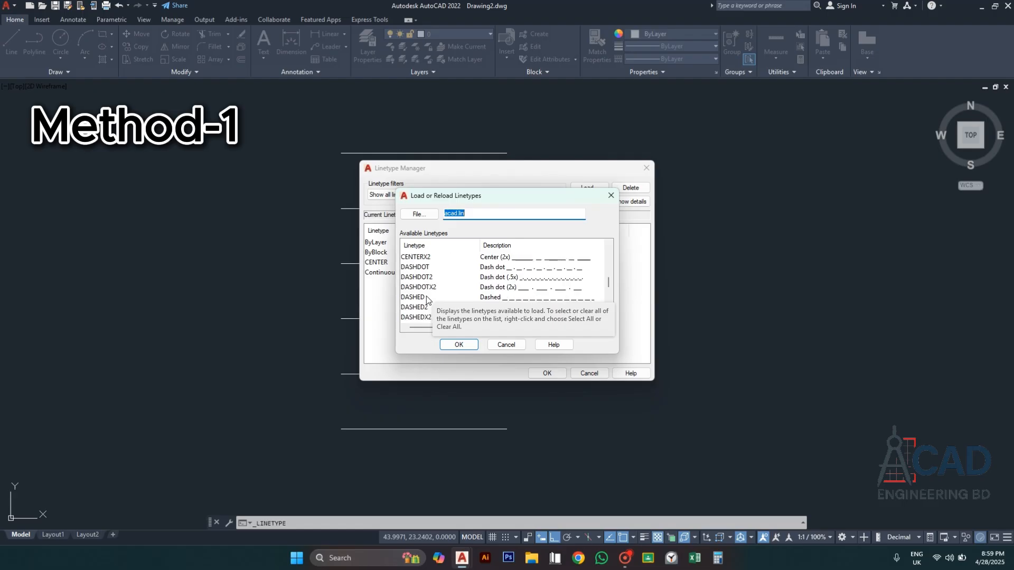
pyautogui.scroll(-2, 424, 309)
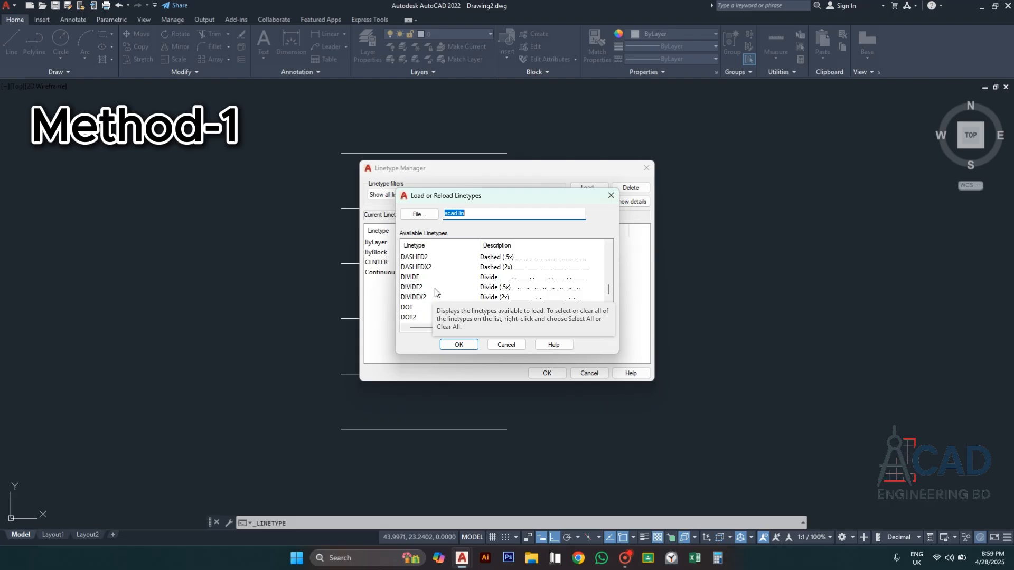
pyautogui.scroll(-4, 434, 282)
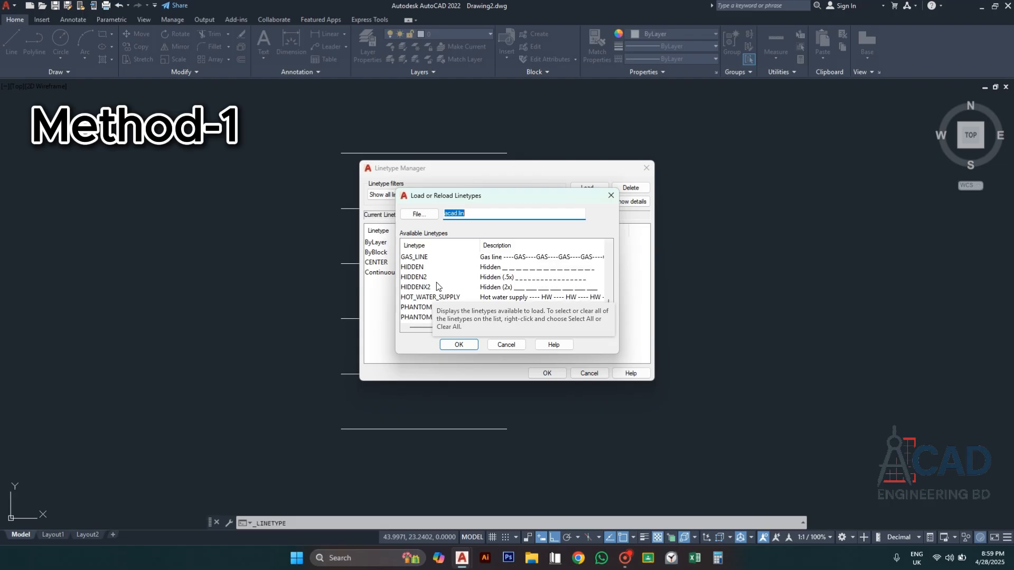
pyautogui.click(427, 267)
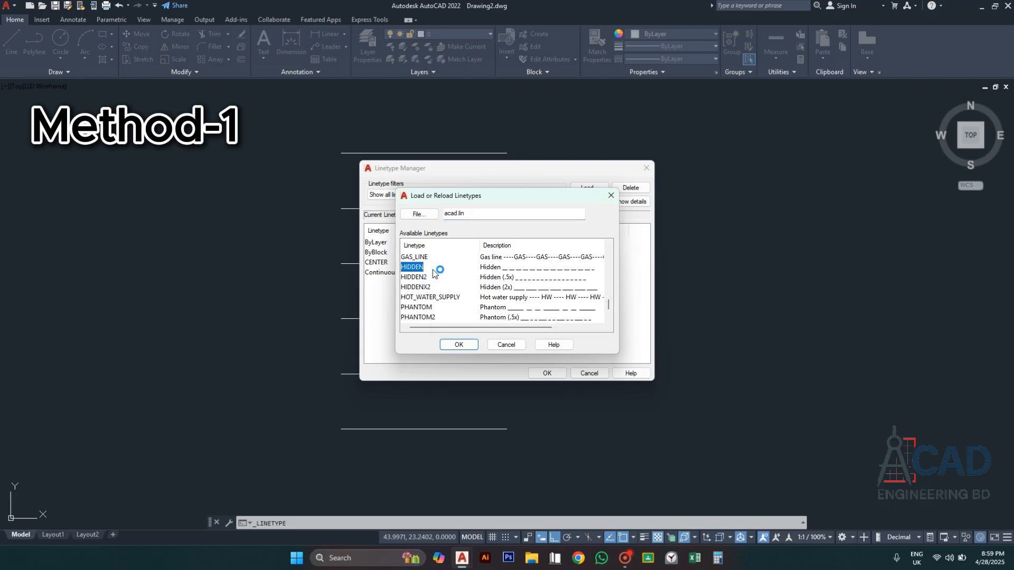
pyautogui.click(460, 344)
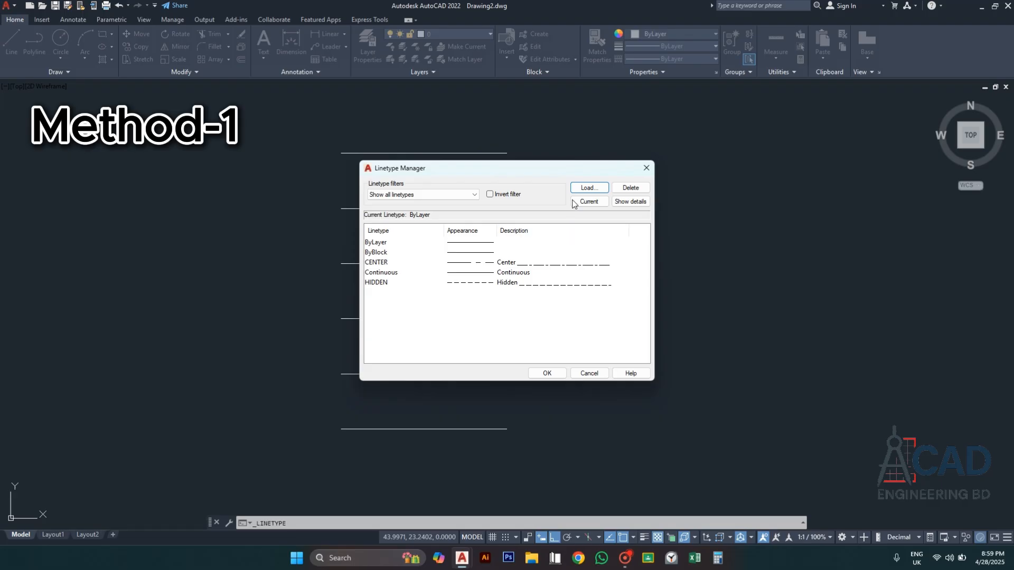
# Load the HIDDENX2 linetype from acad.lin into the drawing.
pyautogui.click(588, 188)
pyautogui.scroll(-5, 422, 295)
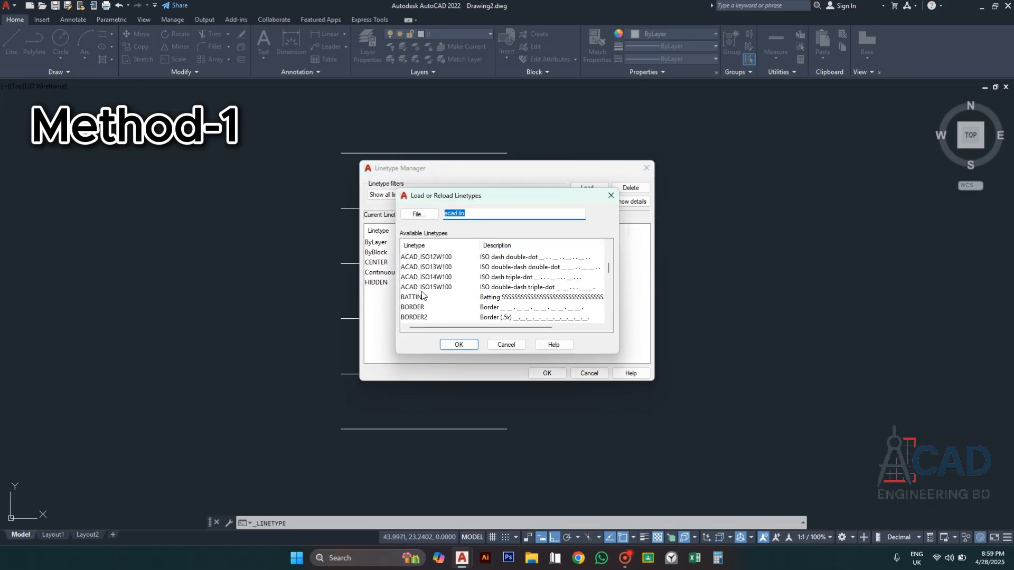
pyautogui.scroll(-2, 426, 304)
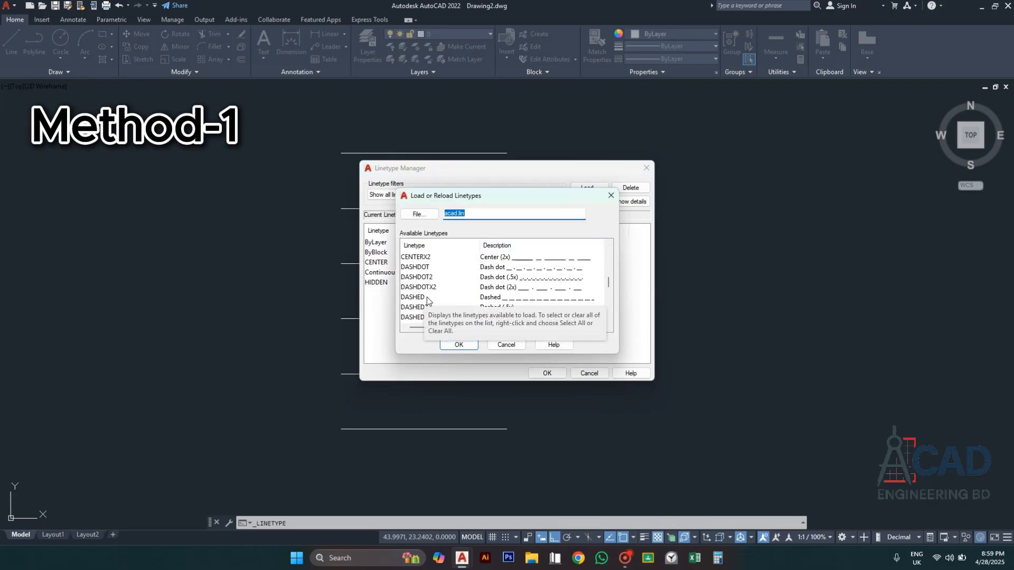
pyautogui.scroll(-2, 427, 299)
pyautogui.scroll(-2, 422, 303)
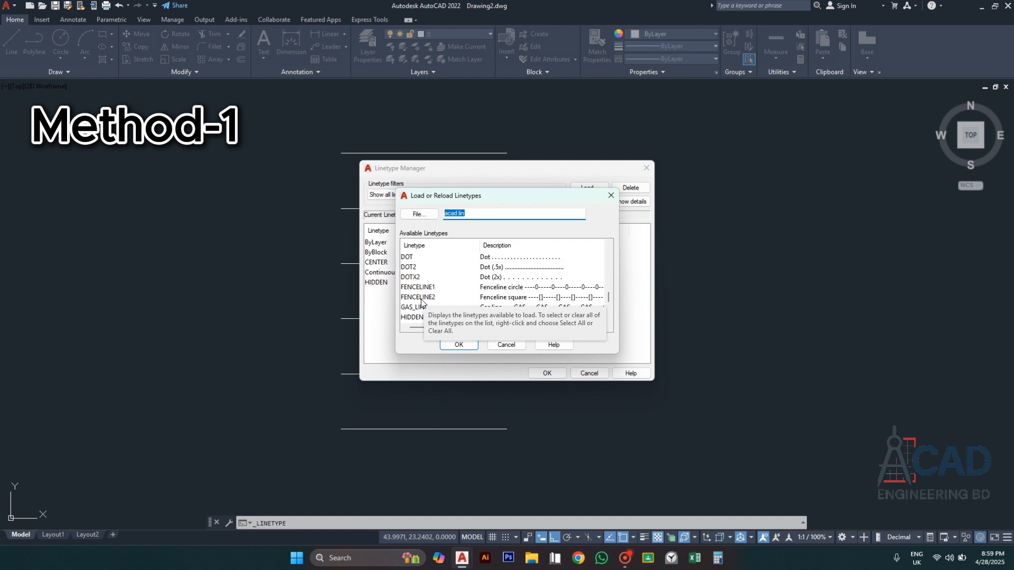
pyautogui.scroll(-2, 422, 303)
pyautogui.click(426, 287)
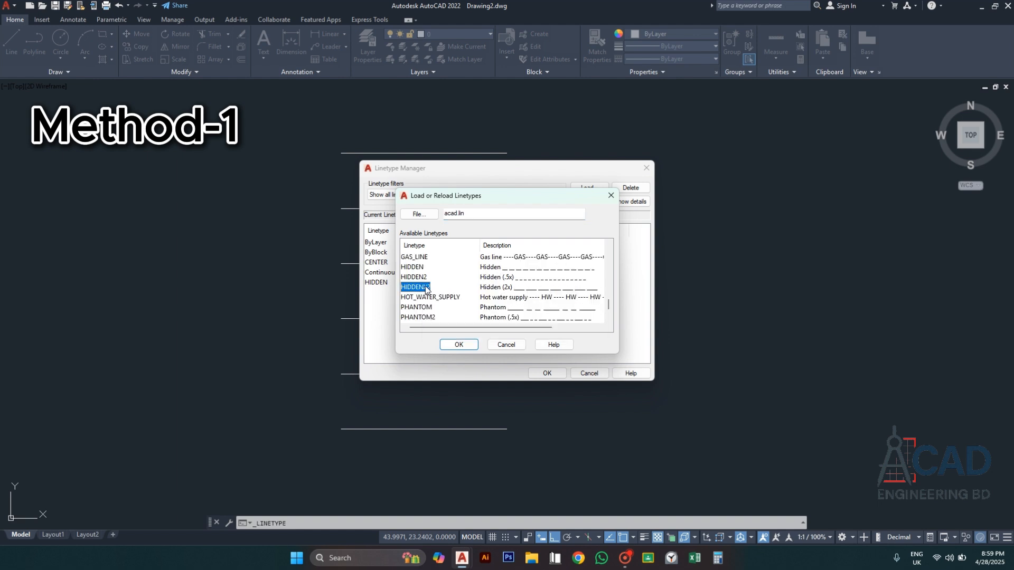
pyautogui.click(459, 344)
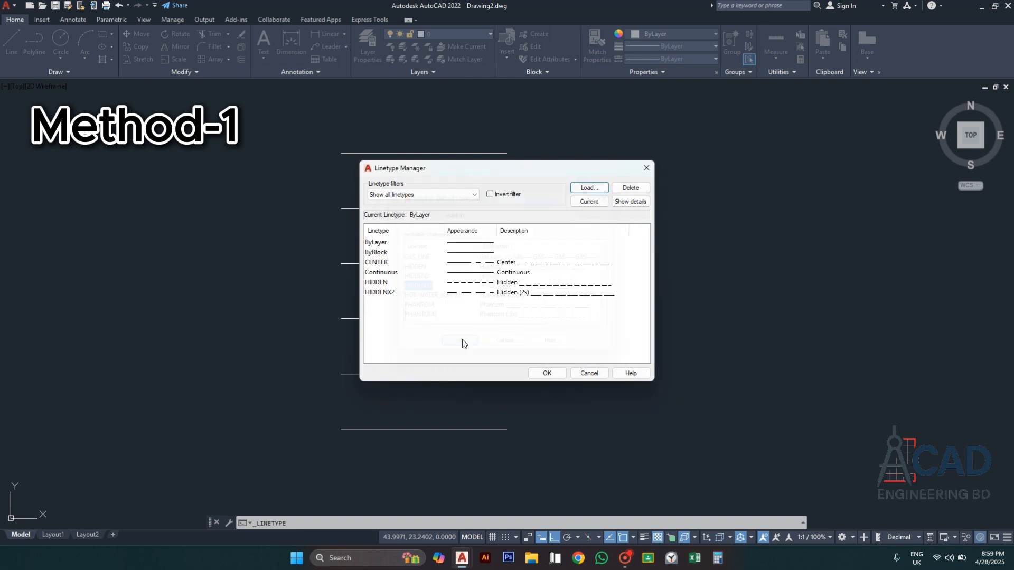
# Load the PHANTOM linetype from acad.lin into the drawing.
pyautogui.click(583, 189)
pyautogui.scroll(-8, 452, 302)
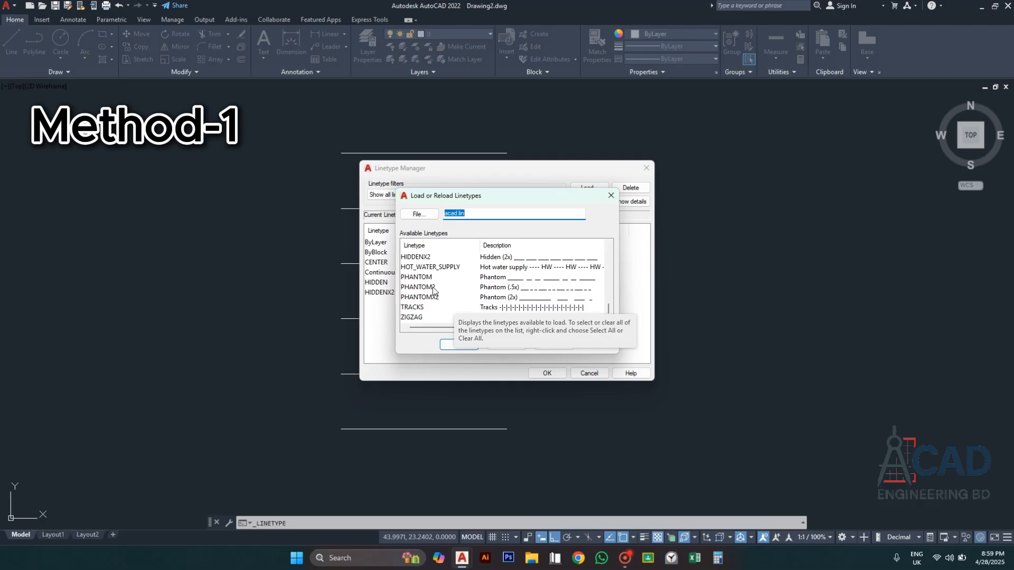
pyautogui.click(427, 279)
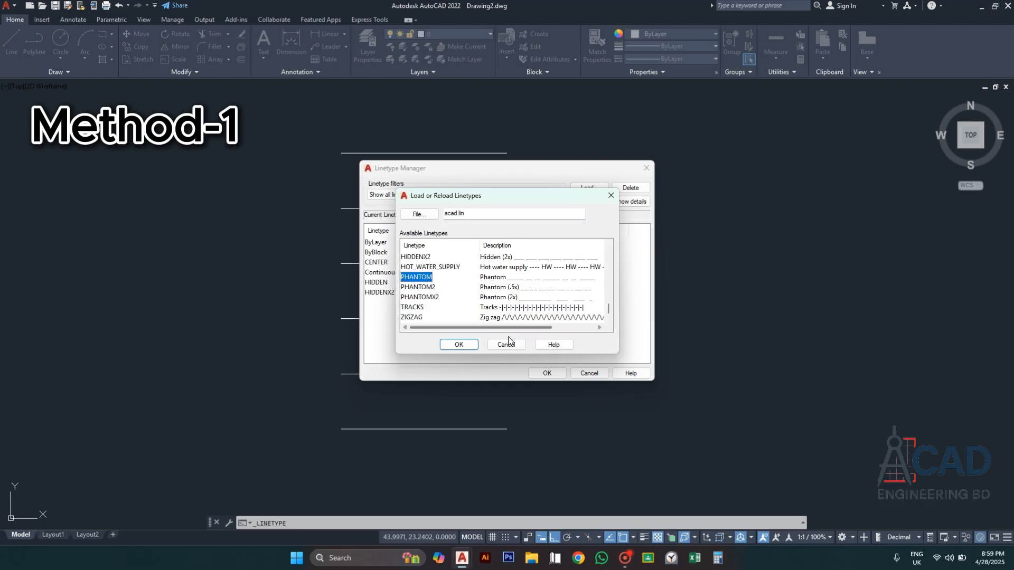
pyautogui.click(457, 344)
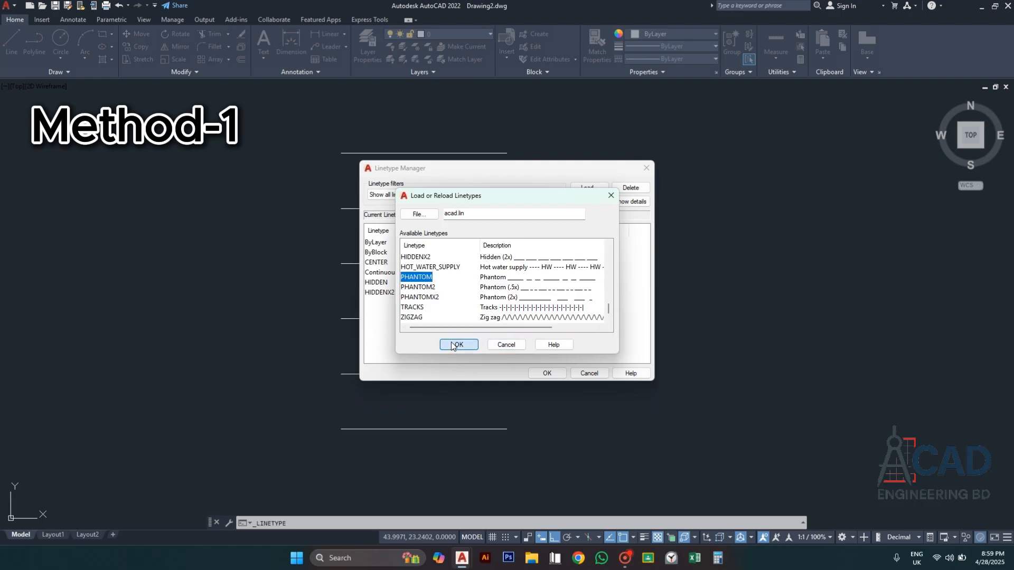
# Load the ZIGZAG linetype from acad.lin and close the Linetype Manager, keeping the loaded linetypes.
pyautogui.click(588, 188)
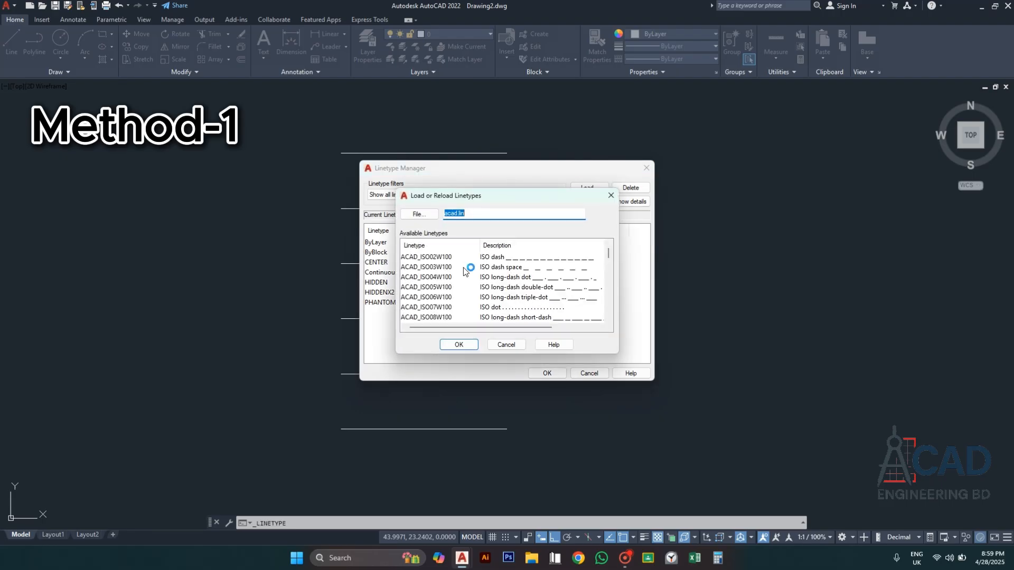
pyautogui.scroll(-6, 457, 306)
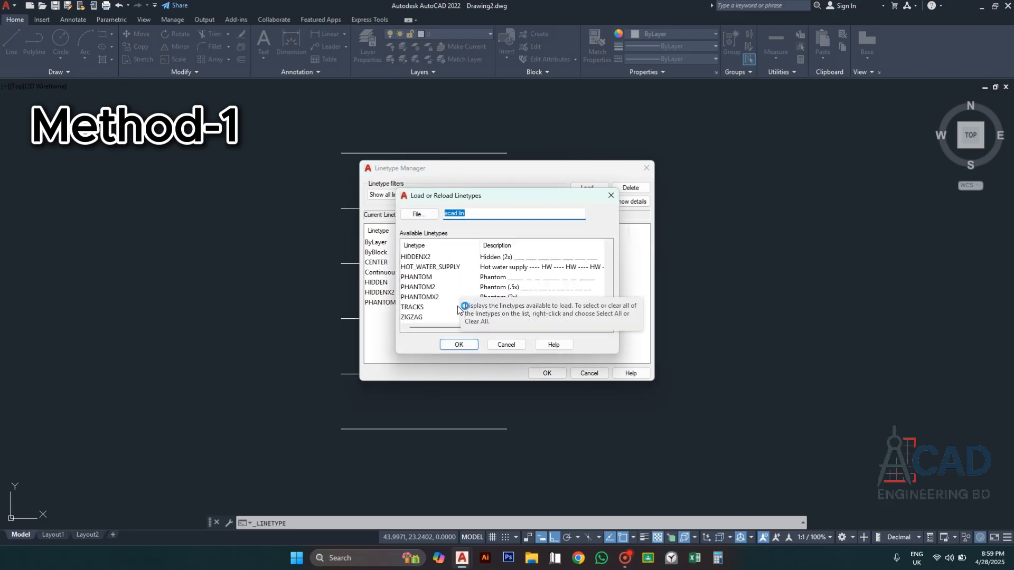
pyautogui.click(417, 319)
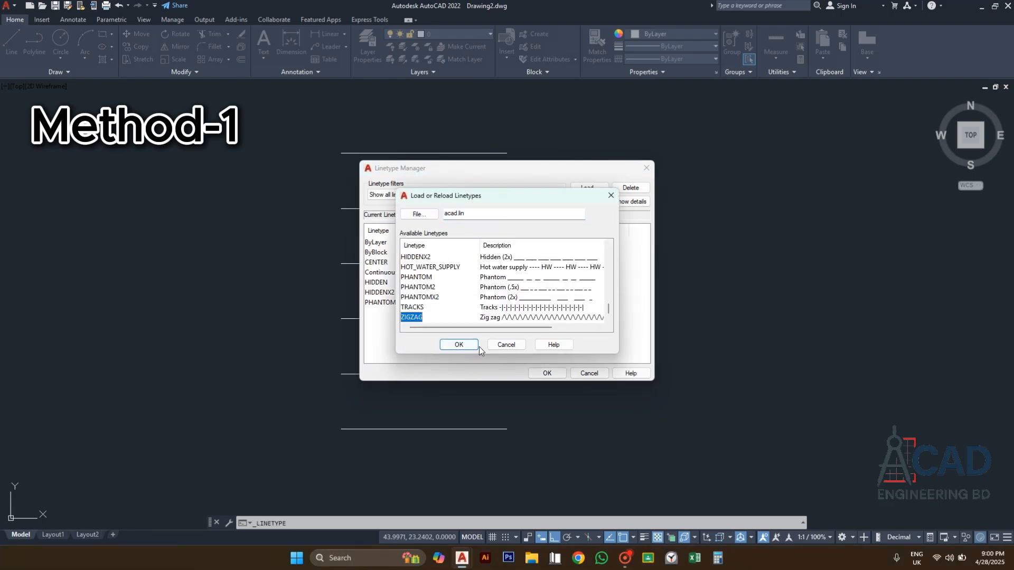
pyautogui.click(459, 345)
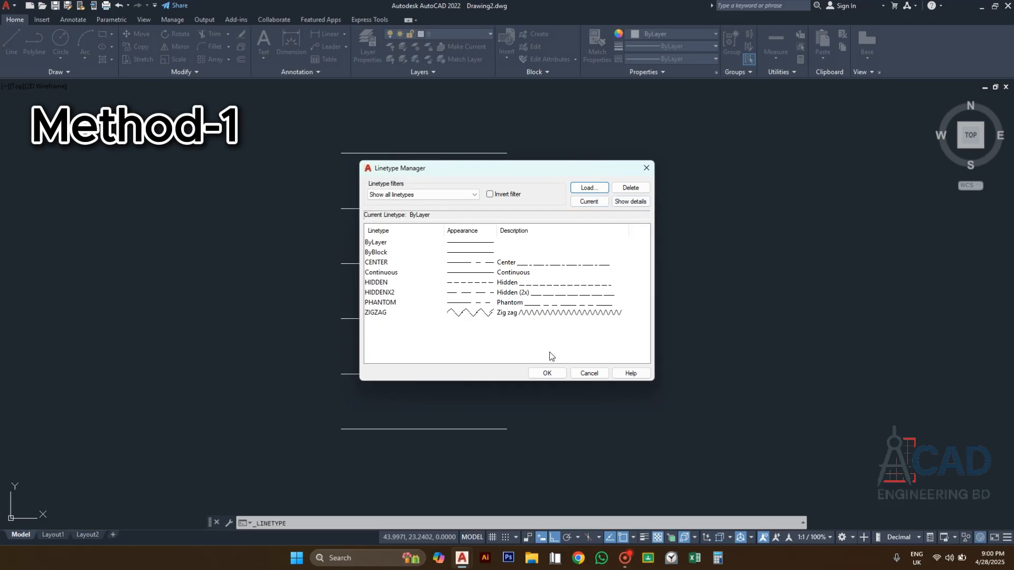
pyautogui.click(547, 373)
pyautogui.click(738, 333)
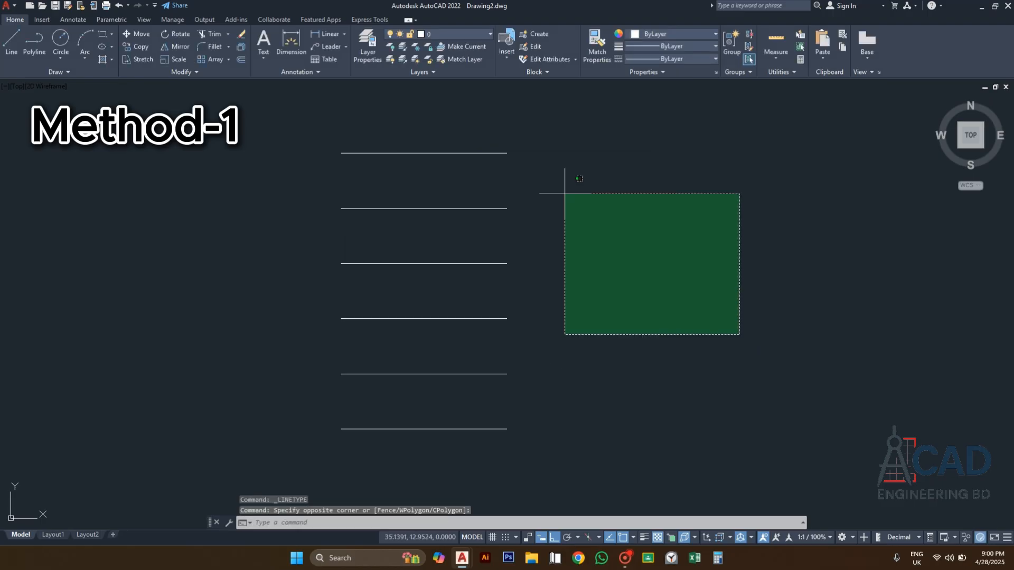
pyautogui.click(541, 186)
pyautogui.click(484, 153)
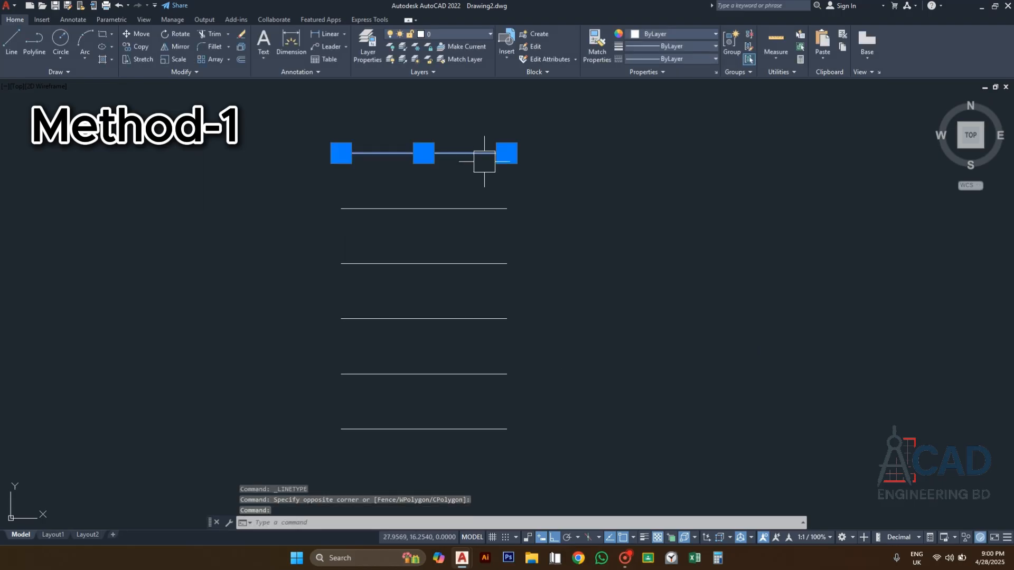
pyautogui.press('Escape')
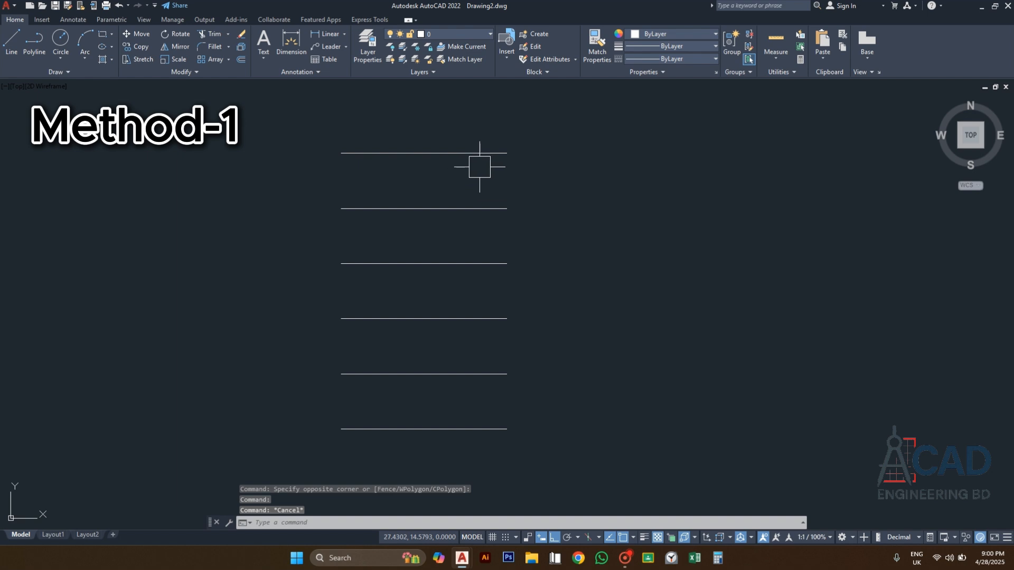
# Assign the CENTER linetype to the second line from the top of the stack and deselect it.
pyautogui.click(475, 209)
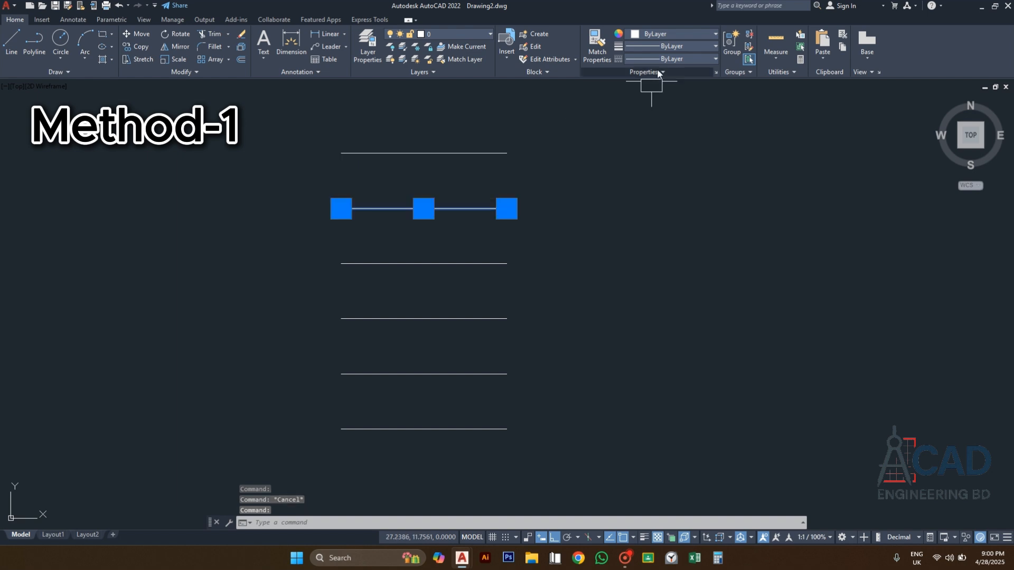
pyautogui.click(670, 58)
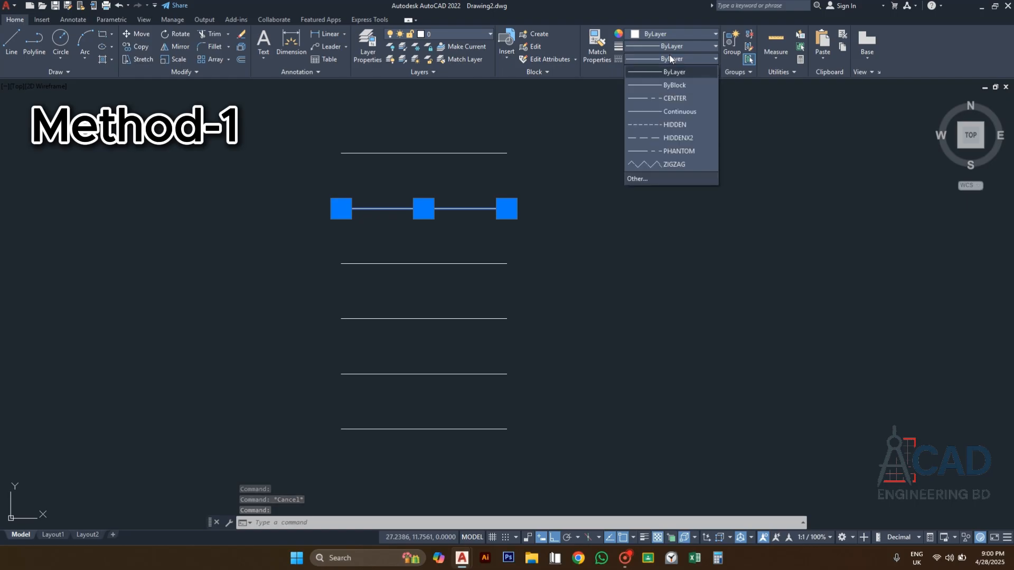
pyautogui.click(679, 98)
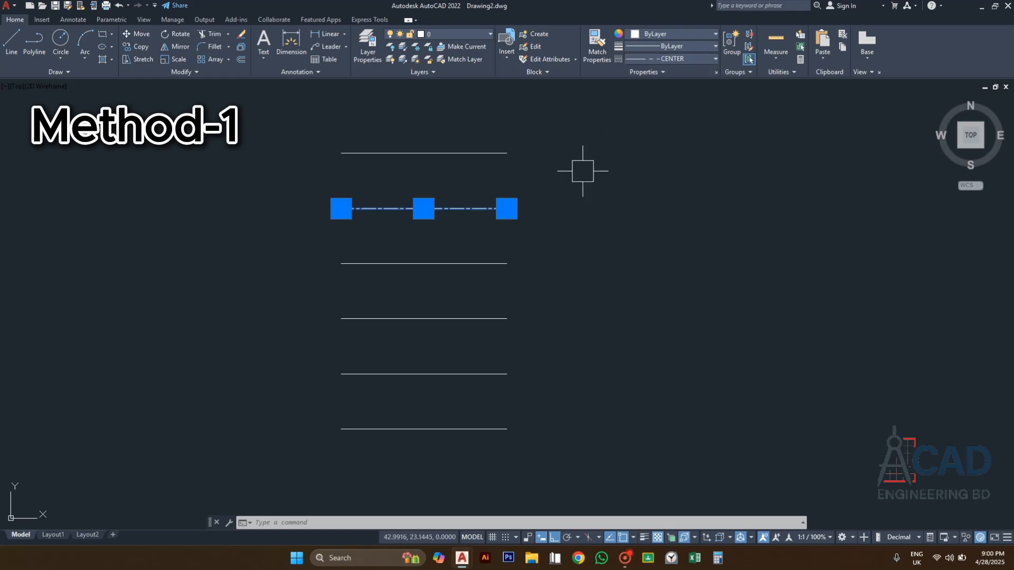
pyautogui.scroll(2, 477, 208)
pyautogui.press('Escape')
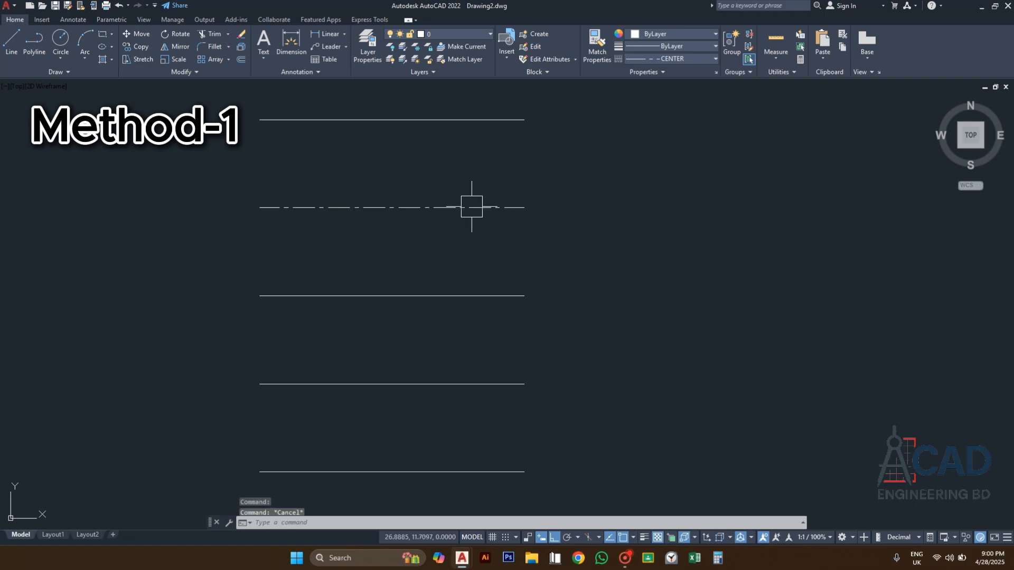
# Set the global linetype scale factor to 3 with LTSCALE so the center line's dashes become longer.
pyautogui.scroll(2, 466, 208)
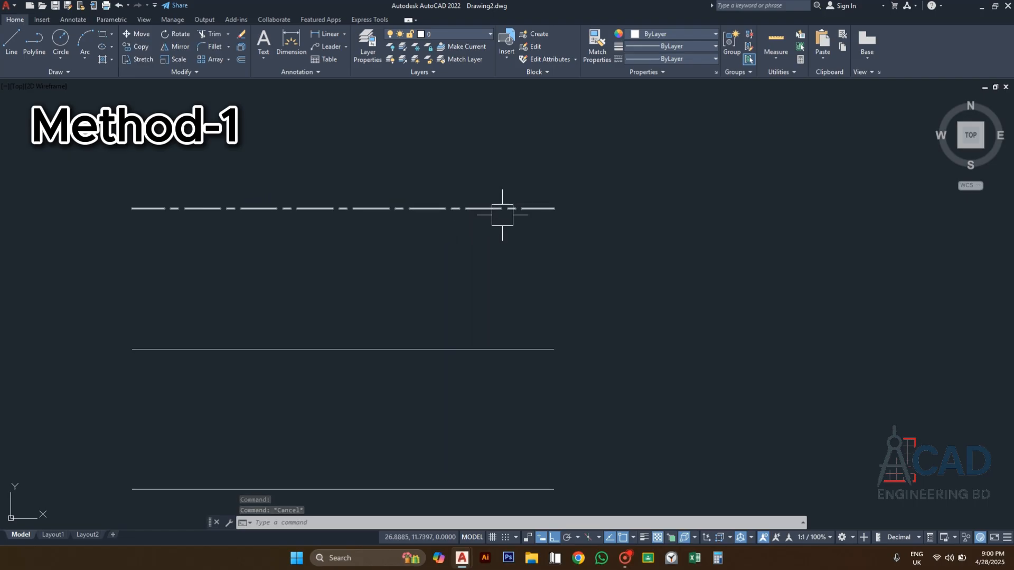
pyautogui.scroll(1, 503, 215)
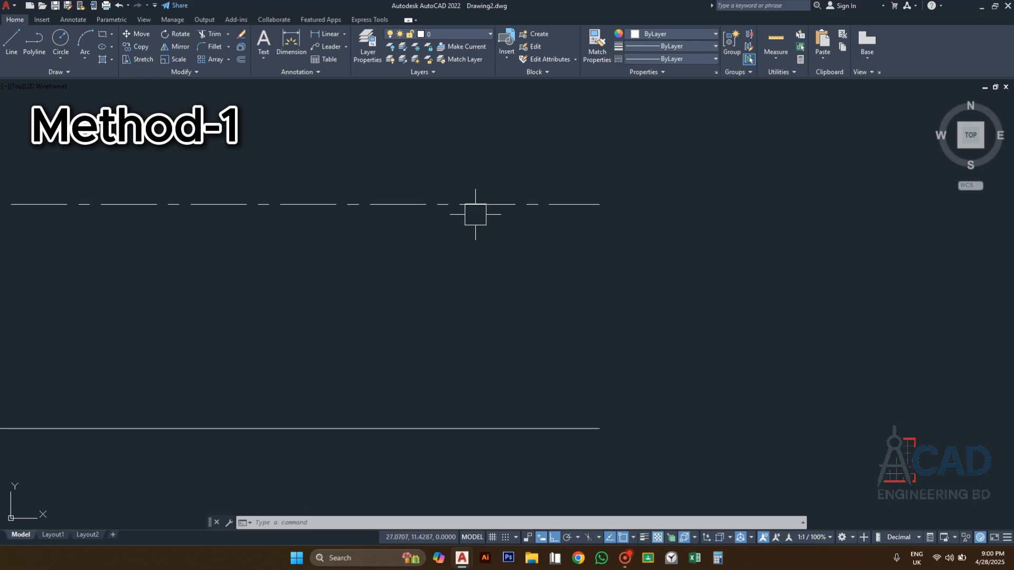
pyautogui.scroll(-2, 504, 215)
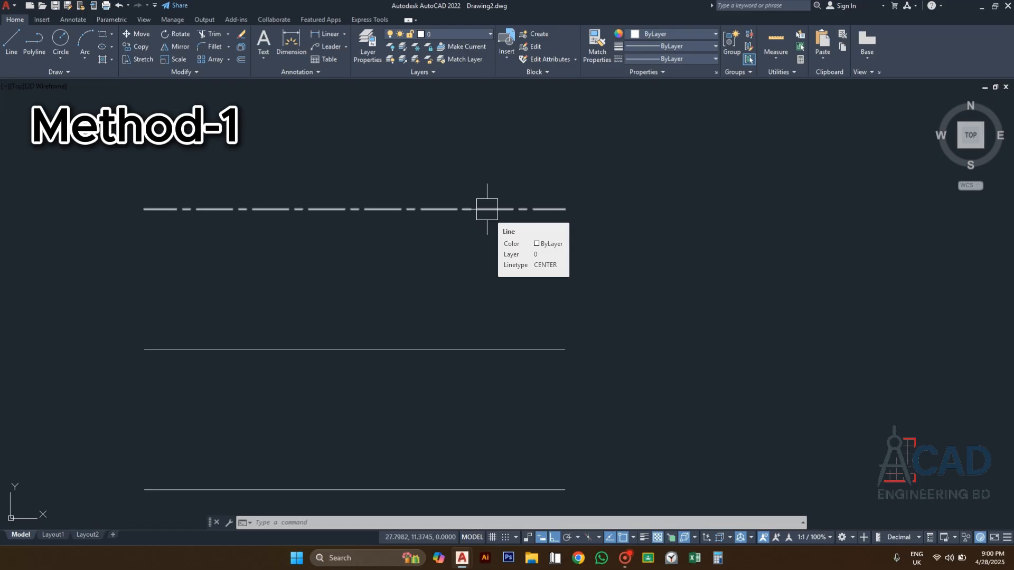
pyautogui.click(504, 249)
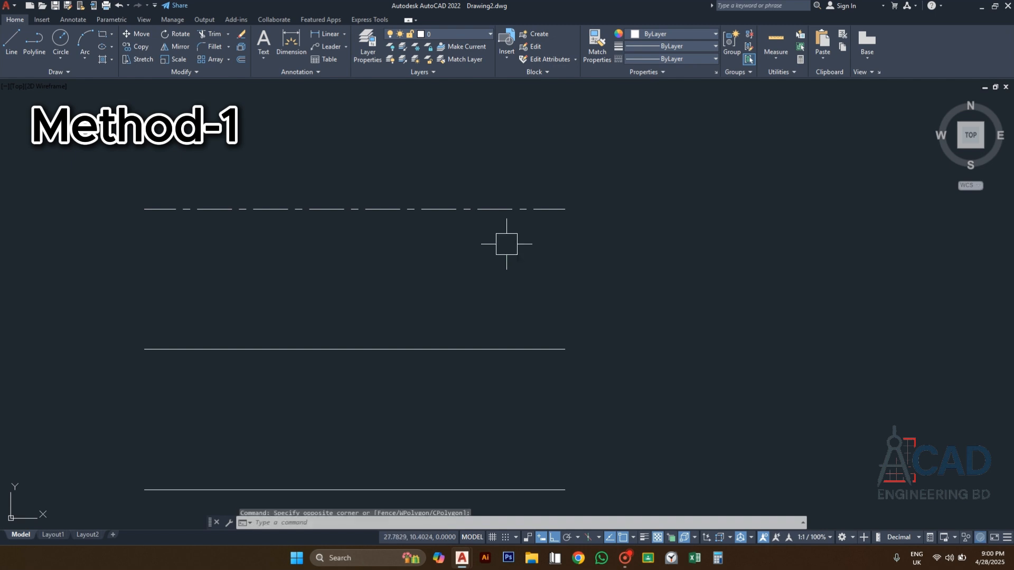
pyautogui.click(489, 207)
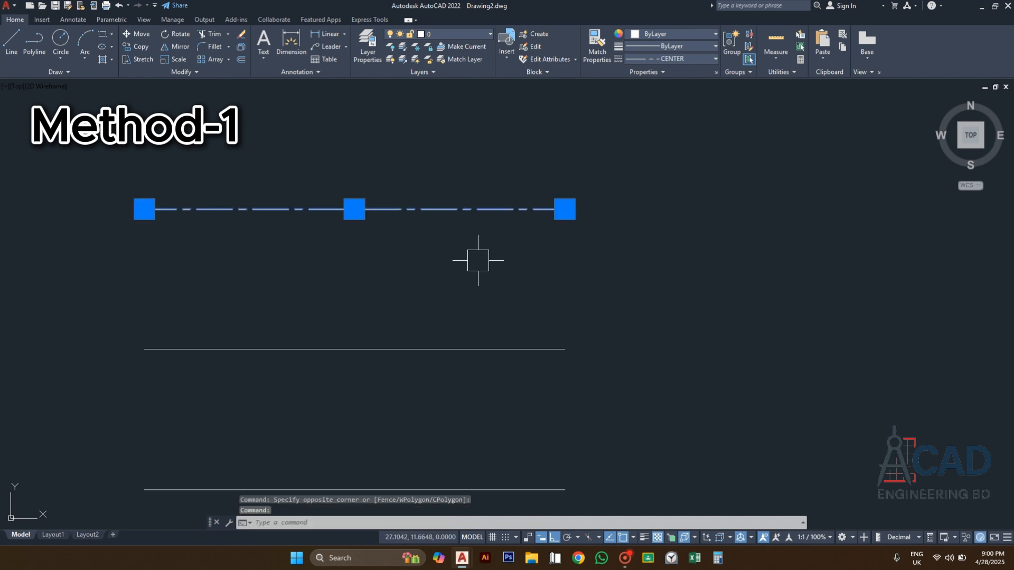
pyautogui.write('LT')
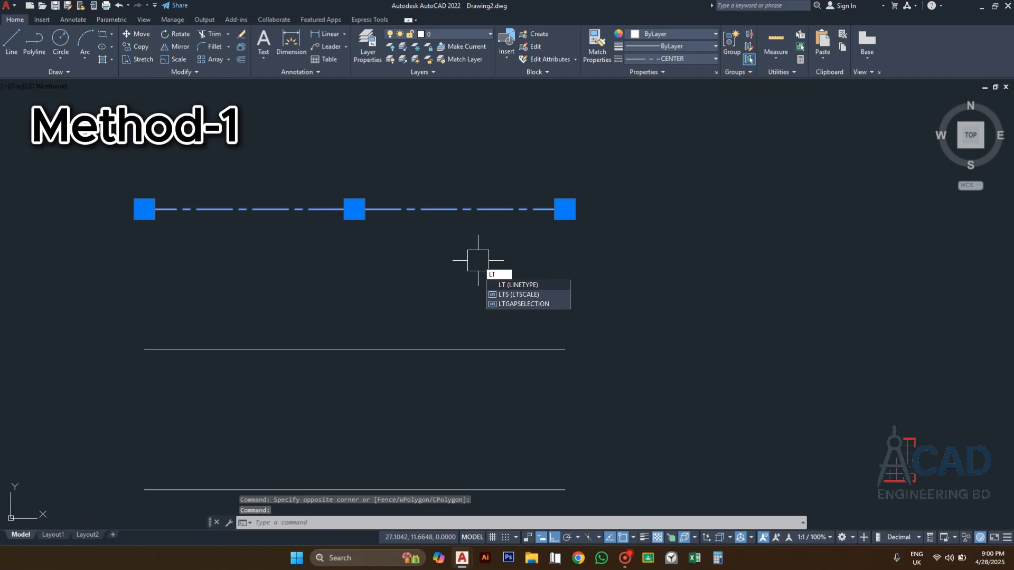
pyautogui.write('S')
pyautogui.press('Return')
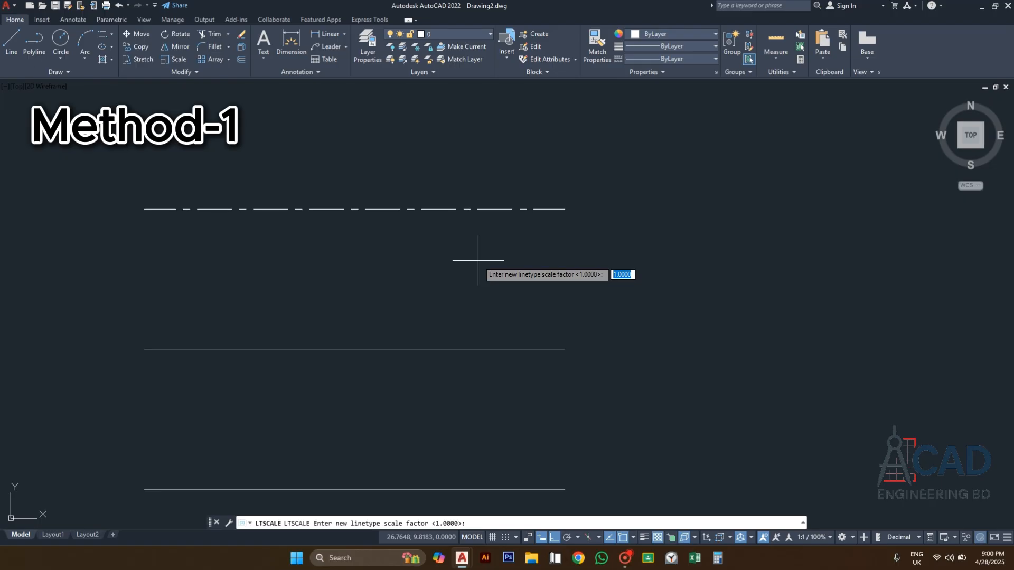
pyautogui.write('3')
pyautogui.press('Return')
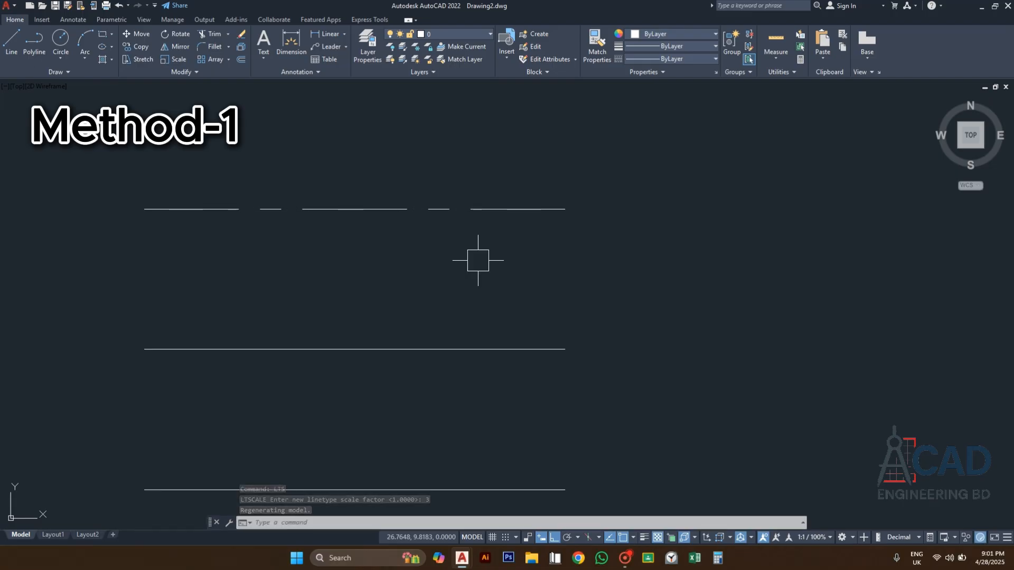
pyautogui.click(705, 284)
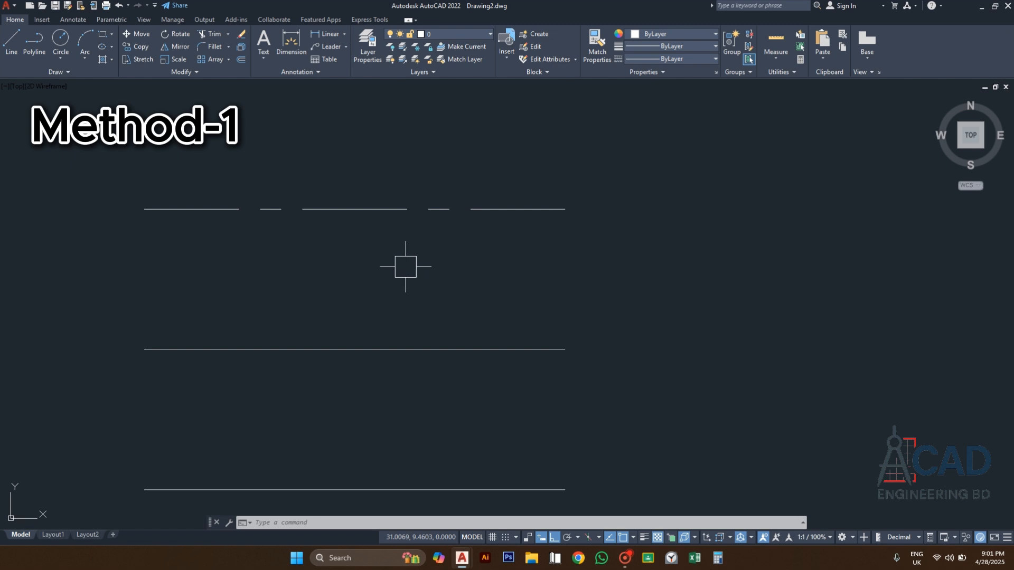
# Assign the HIDDEN linetype to the third line from the top of the stack and deselect it.
pyautogui.scroll(-4, 405, 267)
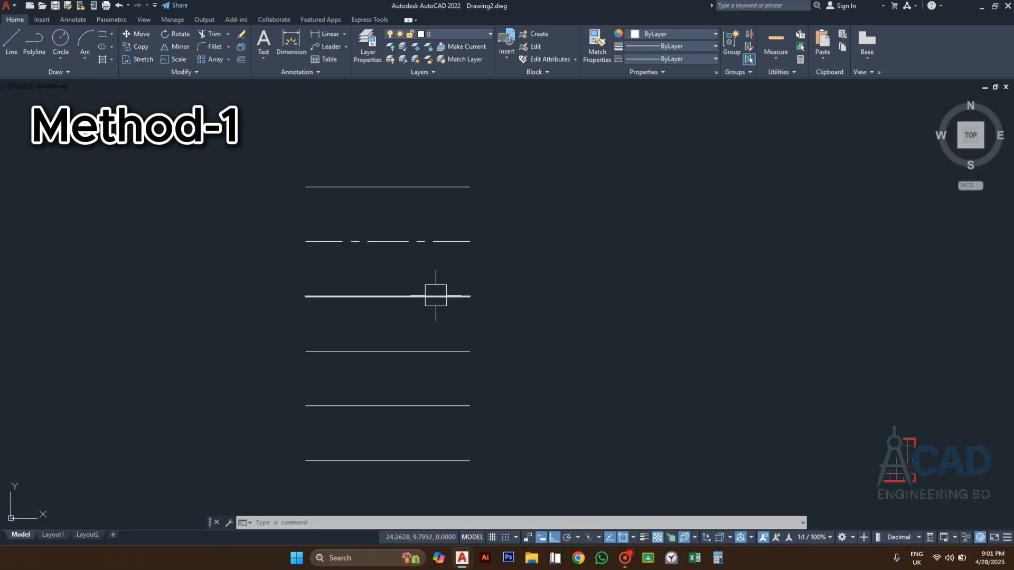
pyautogui.click(436, 295)
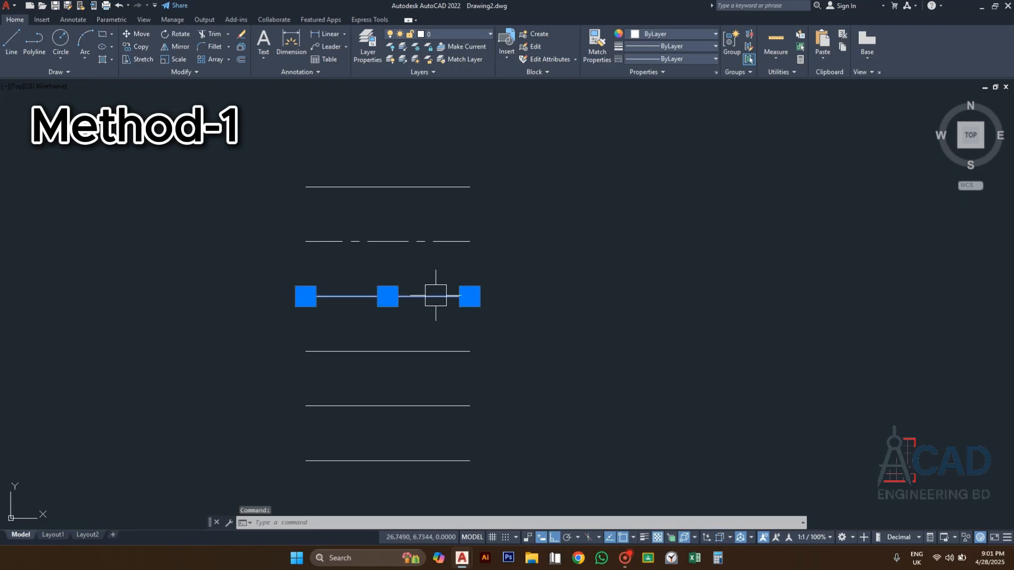
pyautogui.click(685, 58)
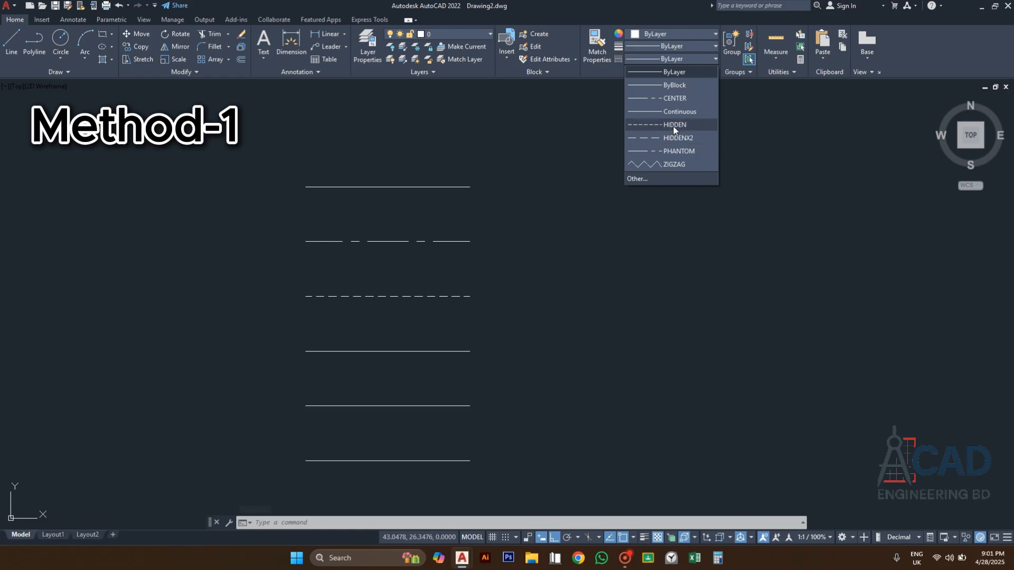
pyautogui.click(674, 125)
pyautogui.press('Escape')
# Assign the HIDDENX2 linetype to the fourth line from the top of the stack and deselect it.
pyautogui.click(410, 352)
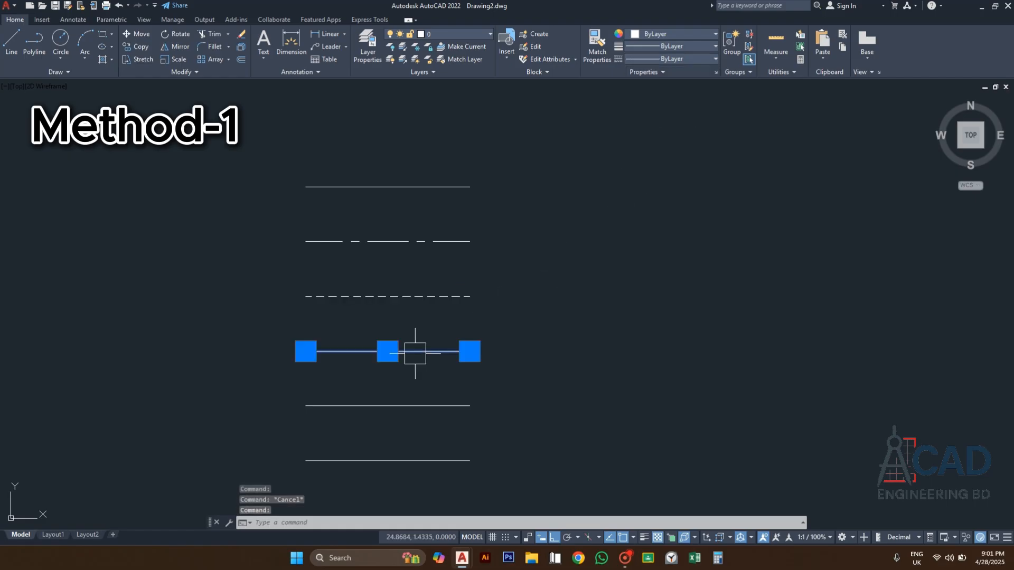
pyautogui.click(667, 57)
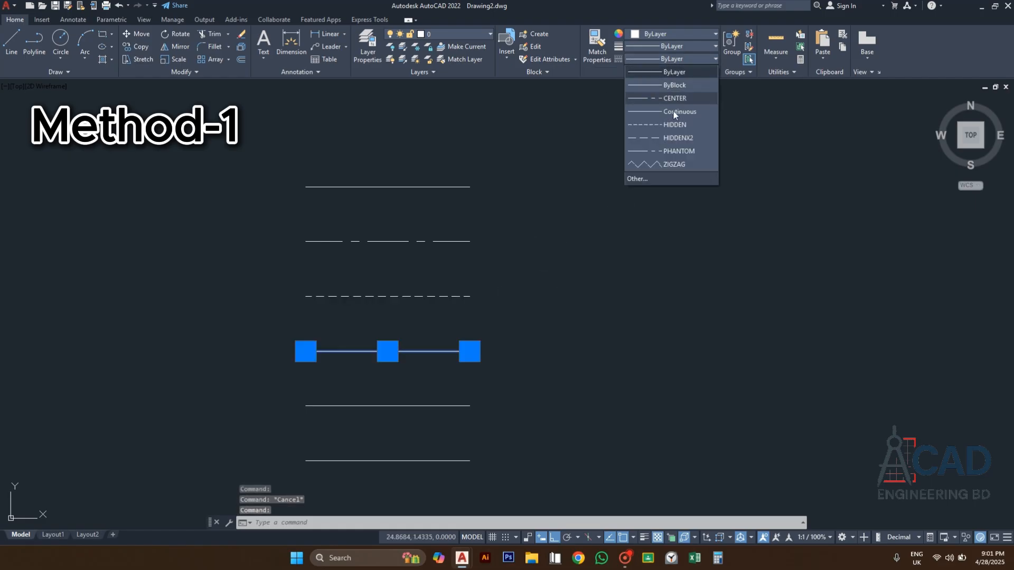
pyautogui.click(673, 138)
pyautogui.press('Escape')
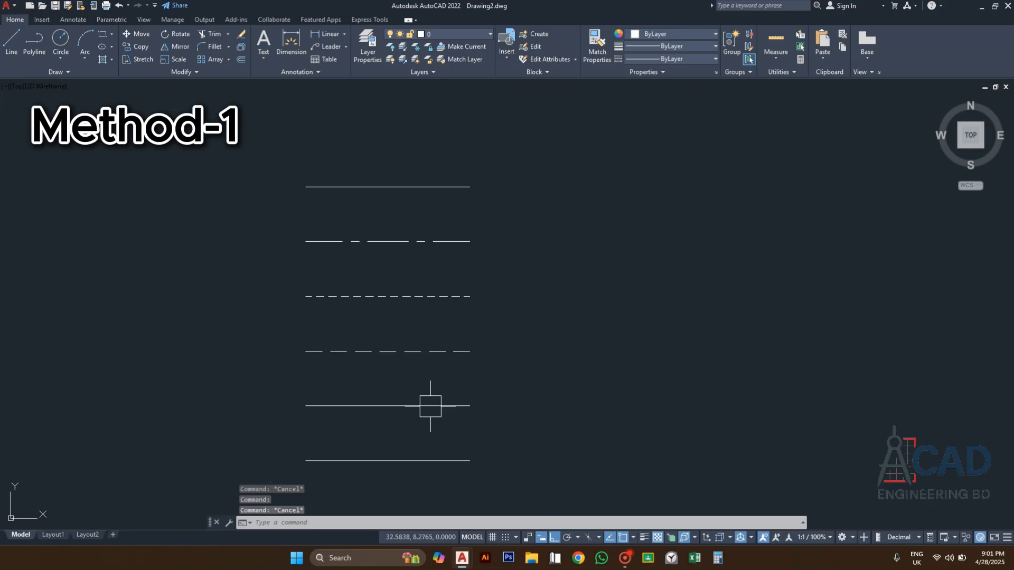
# Assign the PHANTOM linetype to the fifth line from the top of the stack and deselect it.
pyautogui.click(430, 406)
pyautogui.click(647, 57)
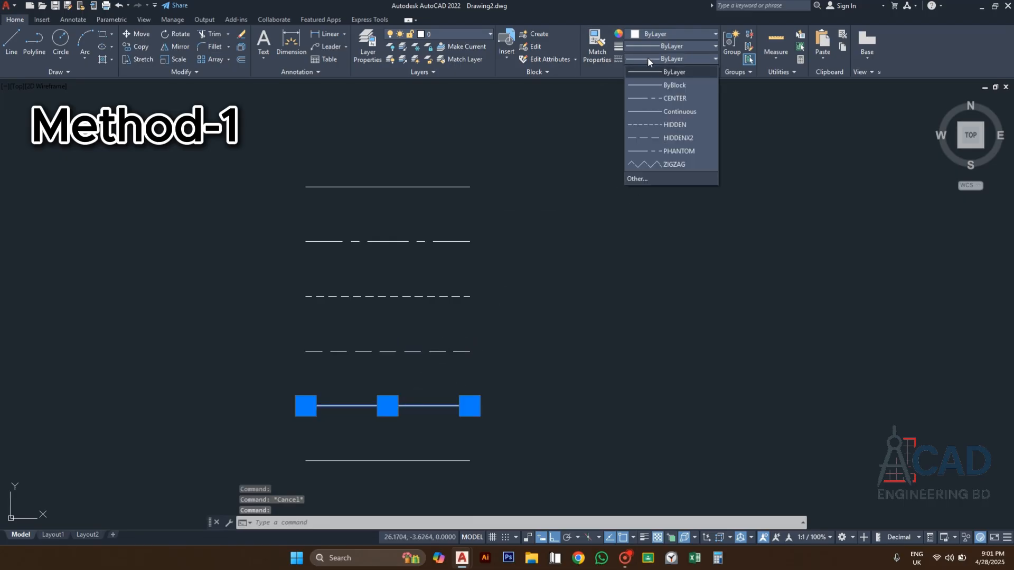
pyautogui.click(677, 153)
pyautogui.press('Escape')
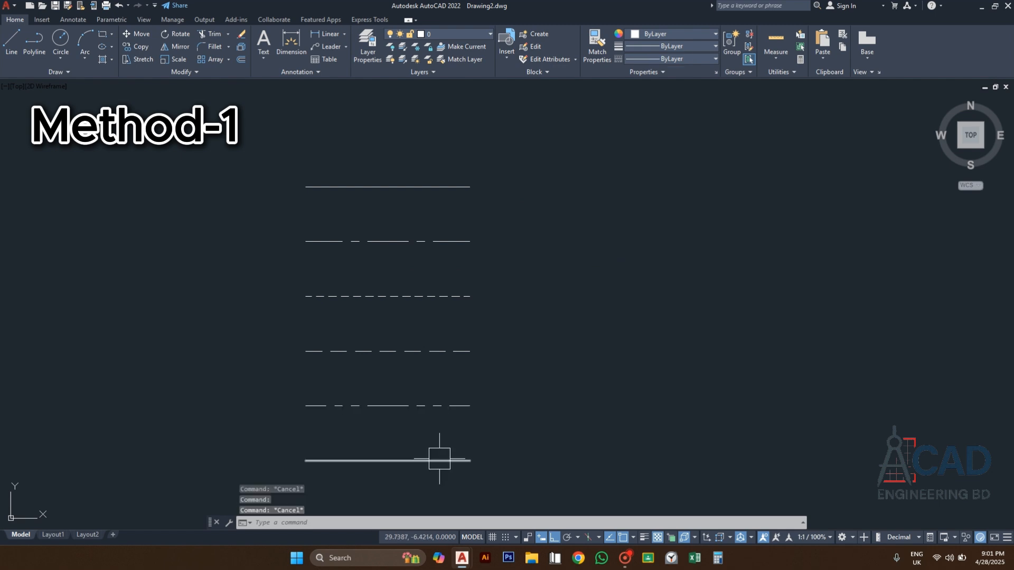
# Assign the ZIGZAG linetype to the lowest line of the stack and deselect it.
pyautogui.click(437, 461)
pyautogui.click(697, 58)
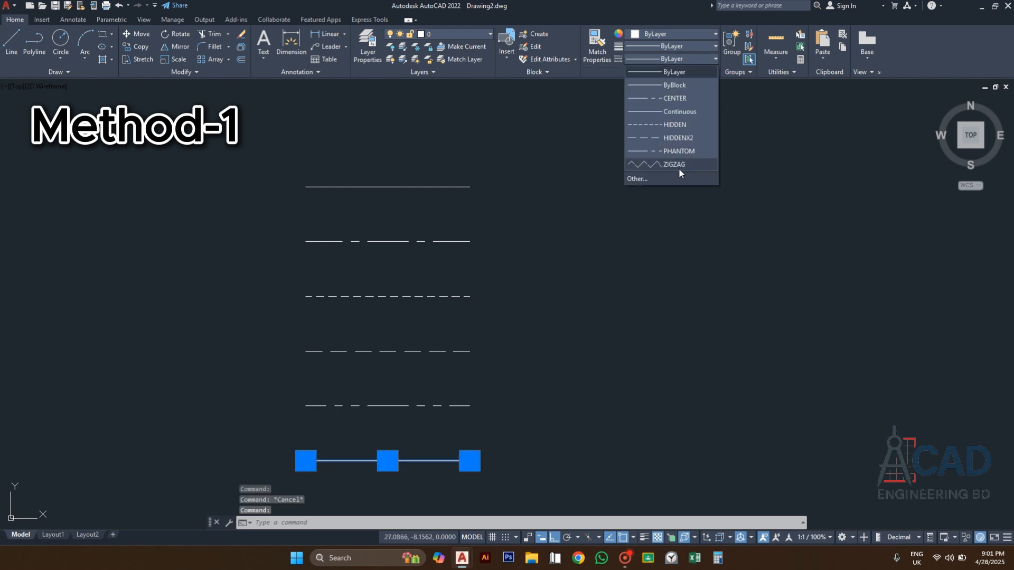
pyautogui.click(678, 165)
pyautogui.press('Escape')
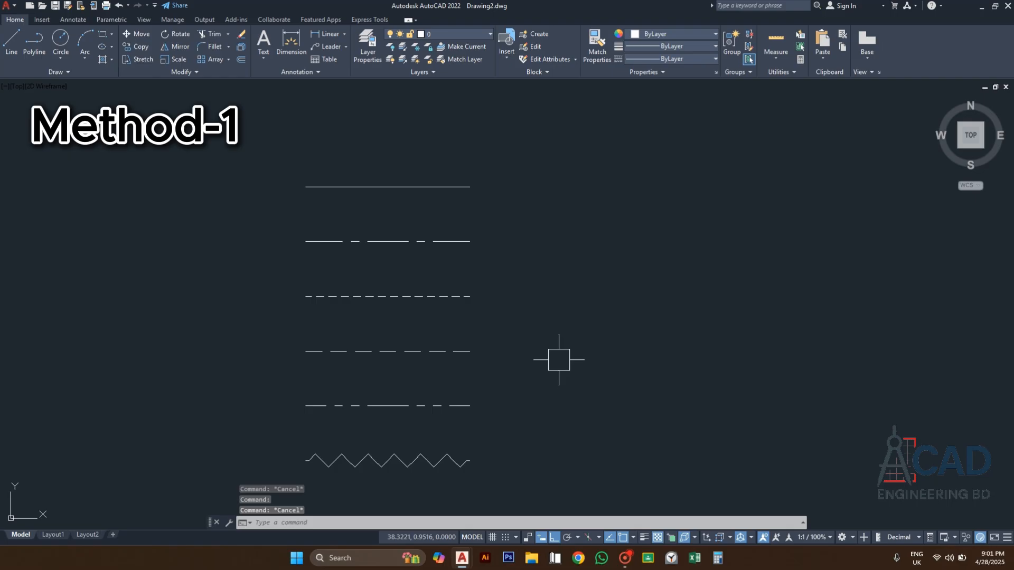
pyautogui.scroll(2, 565, 318)
pyautogui.scroll(-2, 550, 297)
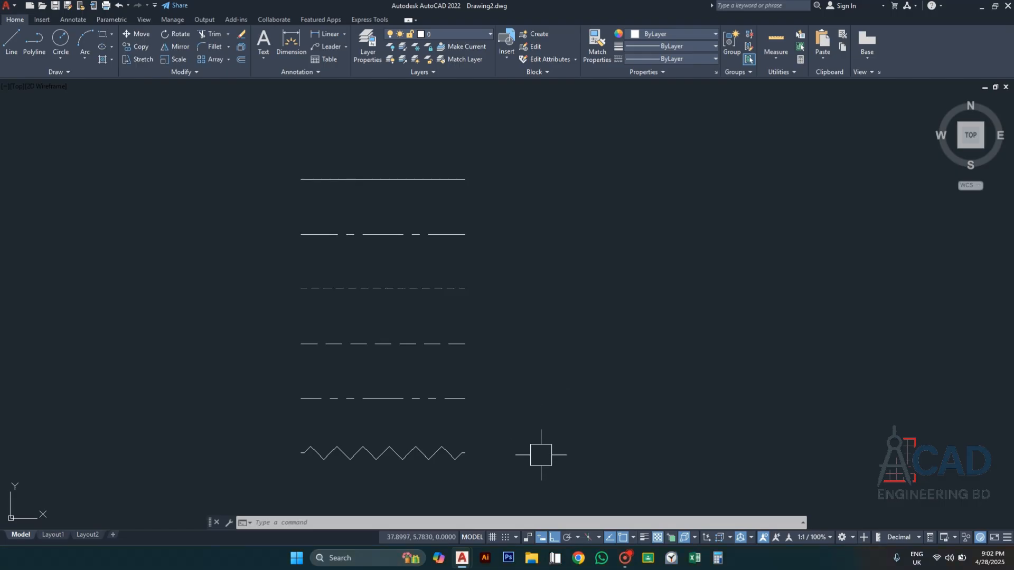
# Match the properties of the topmost line onto the five lines below it with MATCHPROP.
pyautogui.moveTo(536, 458); pyautogui.dragTo(525, 453)
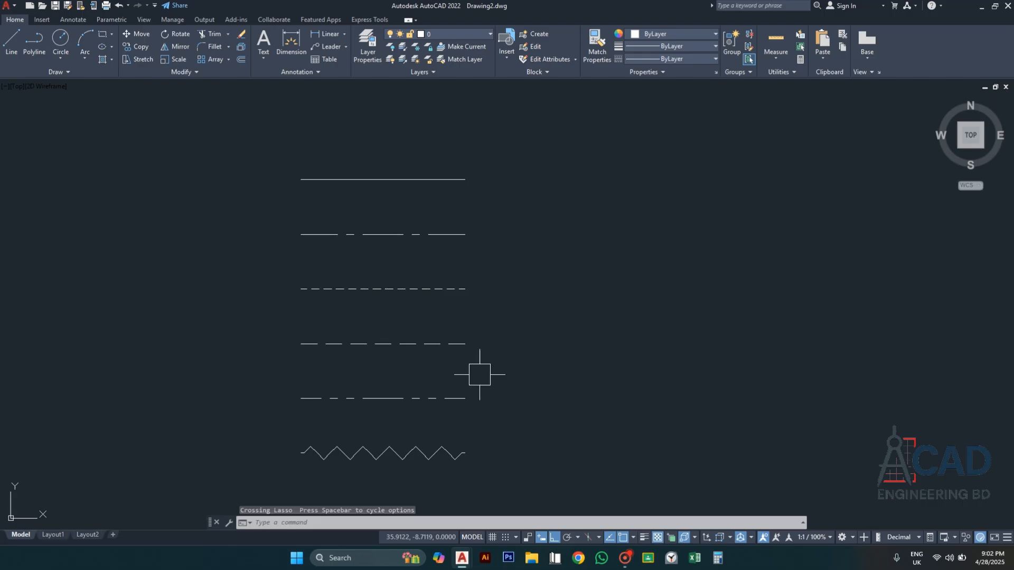
pyautogui.write('ma')
pyautogui.press('Return')
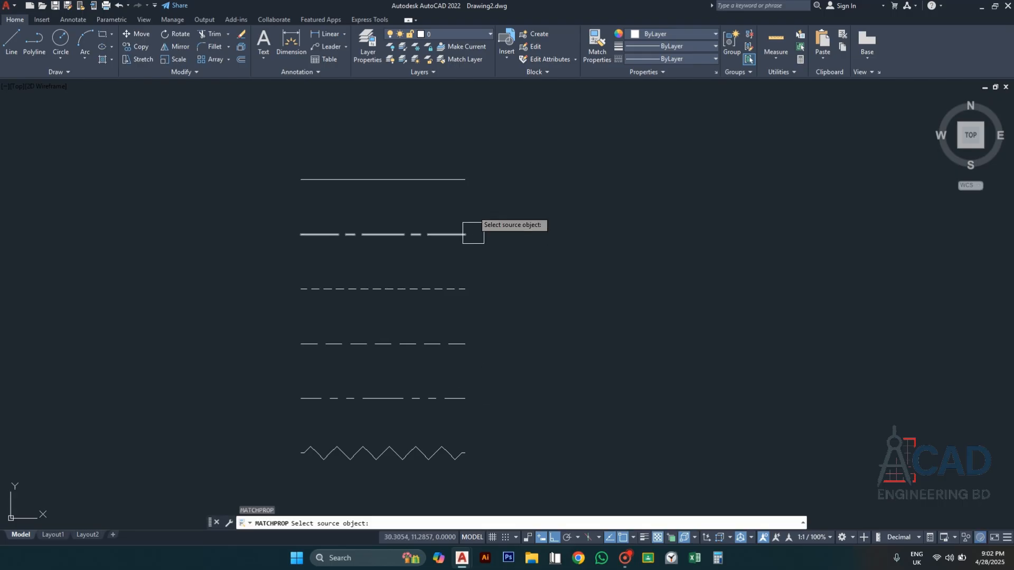
pyautogui.click(462, 179)
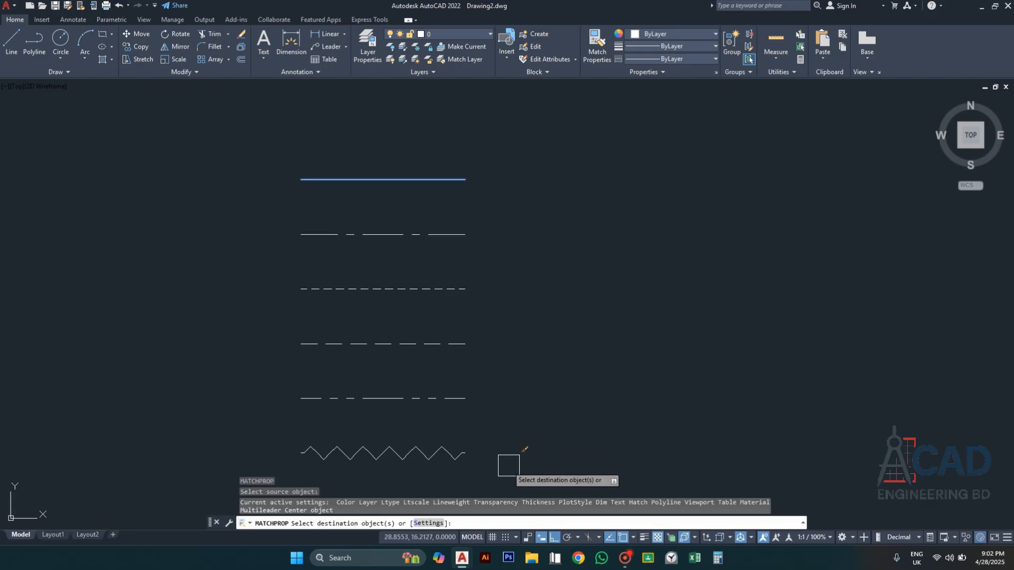
pyautogui.click(508, 468)
pyautogui.click(373, 215)
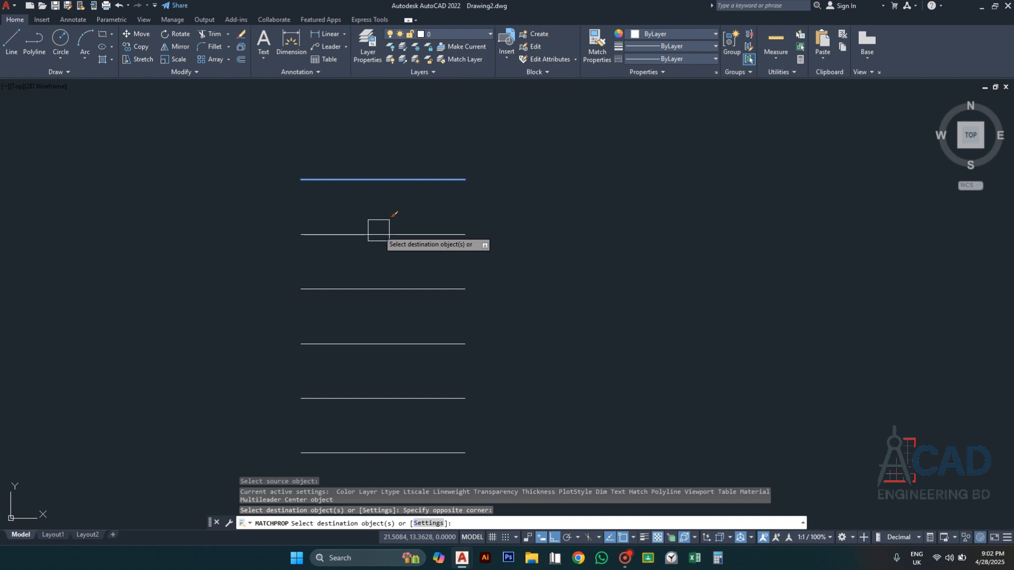
pyautogui.press('Return')
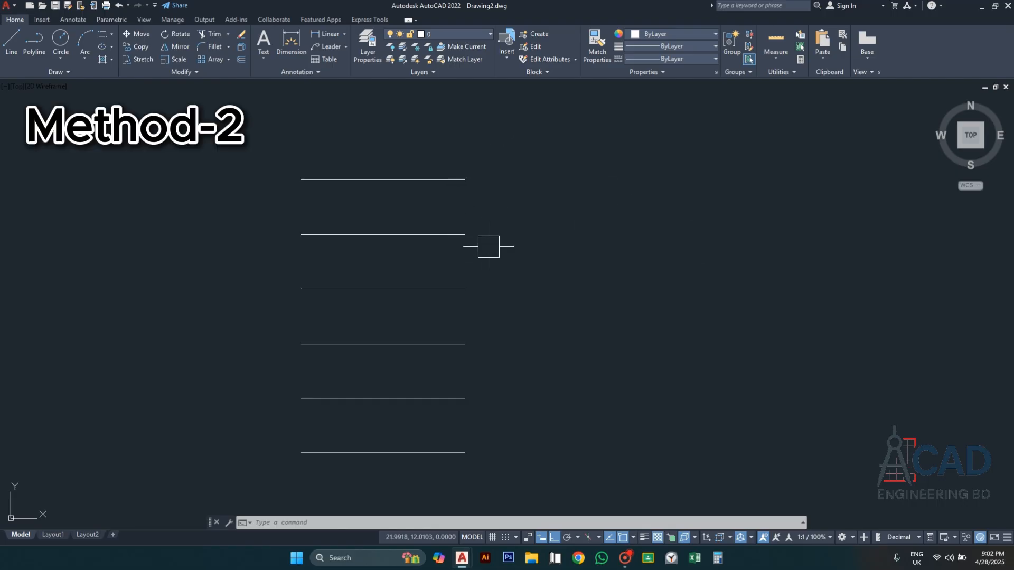
# Show Quick Properties for the second line from the top, set its linetype to CENTER and deselect it.
pyautogui.click(465, 235)
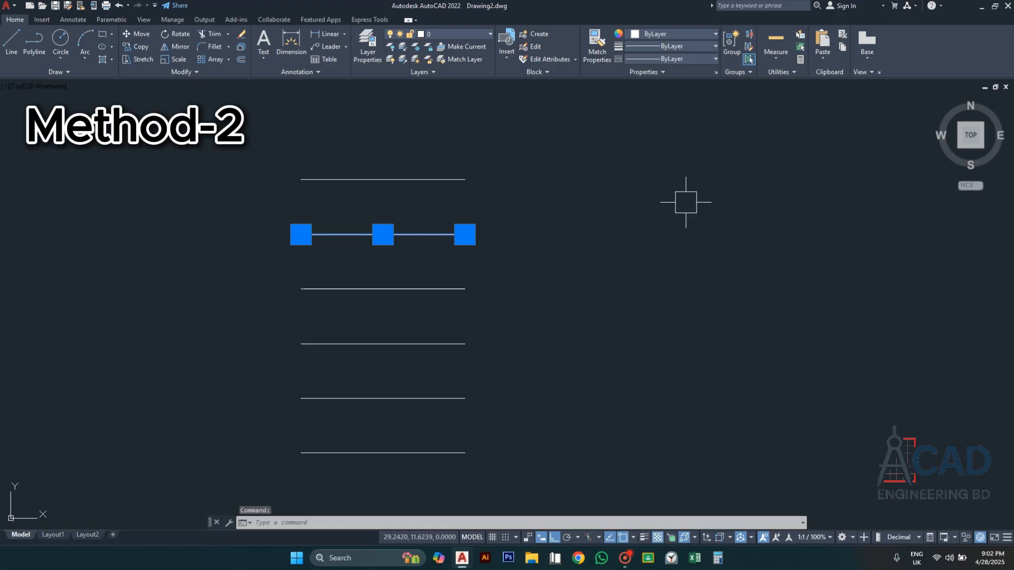
pyautogui.press('Escape')
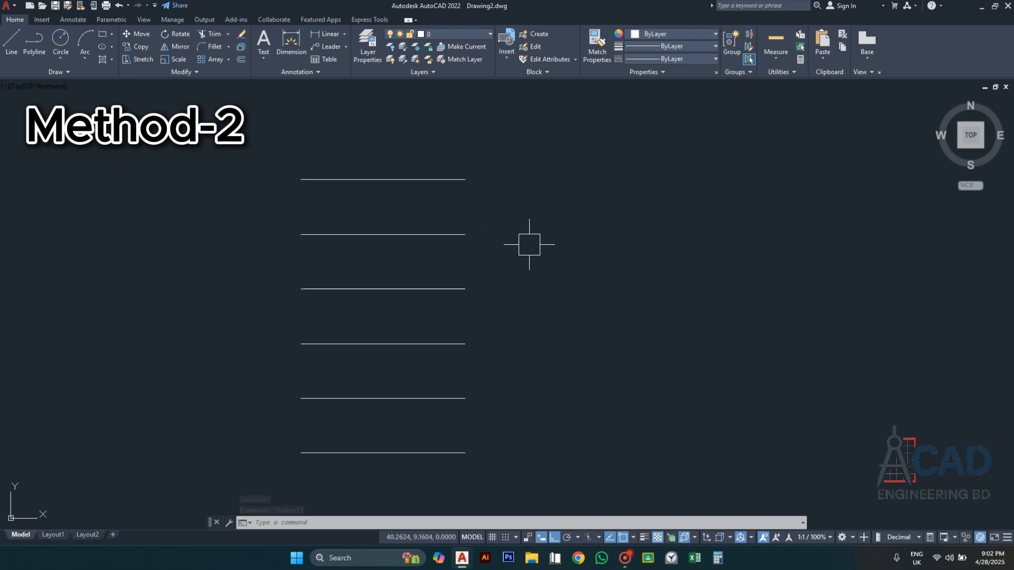
pyautogui.click(446, 234)
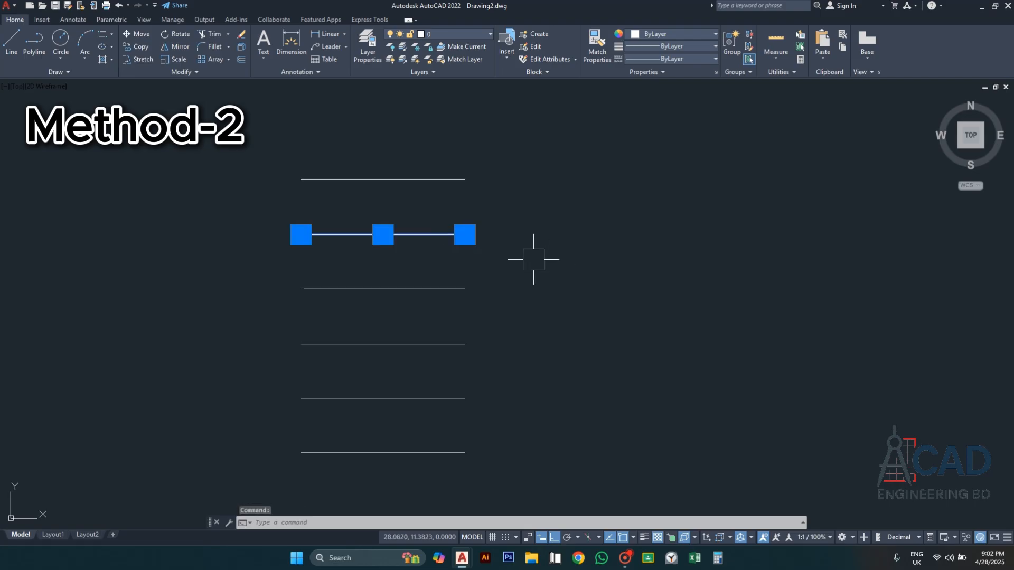
pyautogui.rightClick(425, 235)
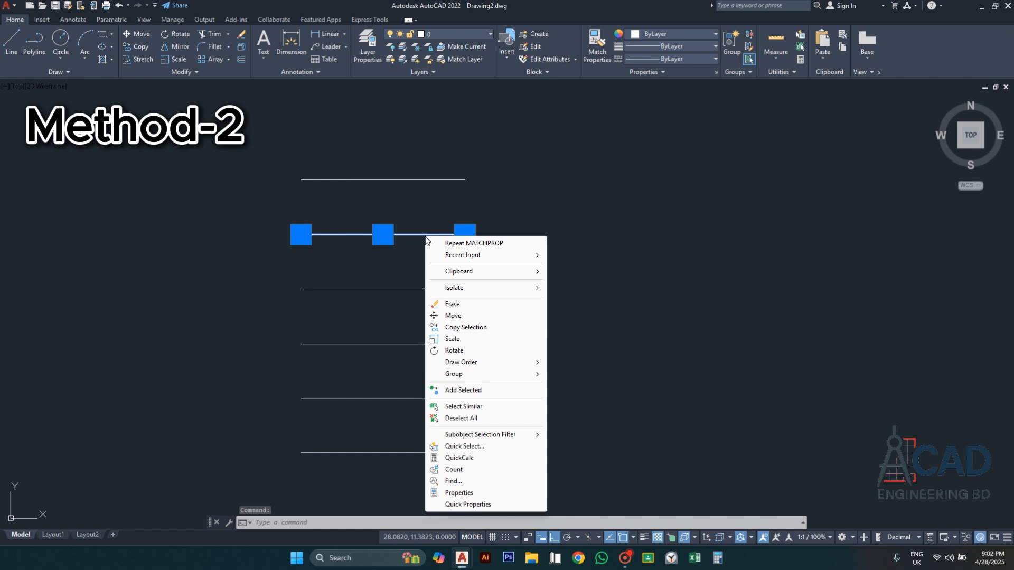
pyautogui.click(471, 504)
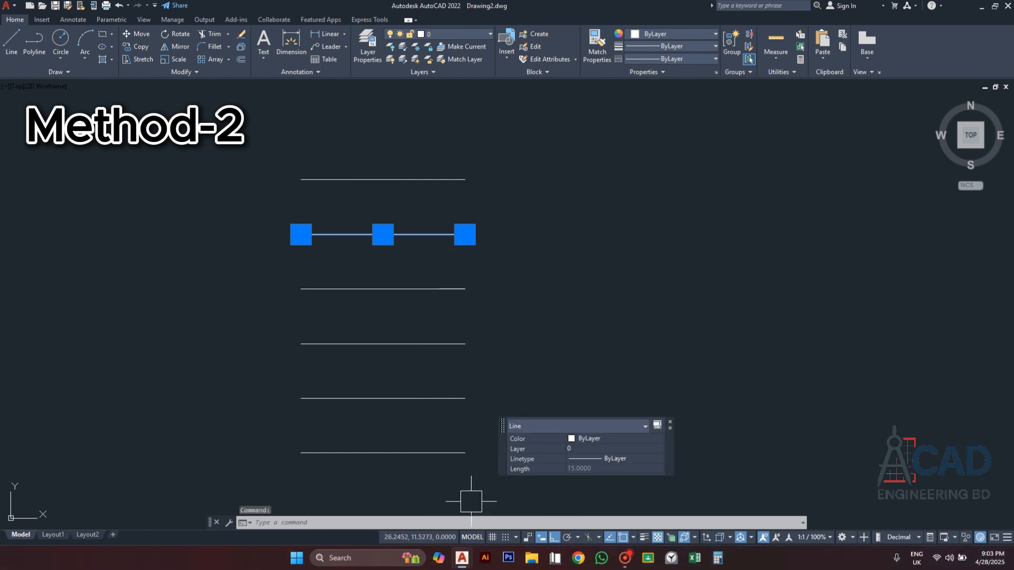
pyautogui.click(515, 425)
pyautogui.click(499, 424)
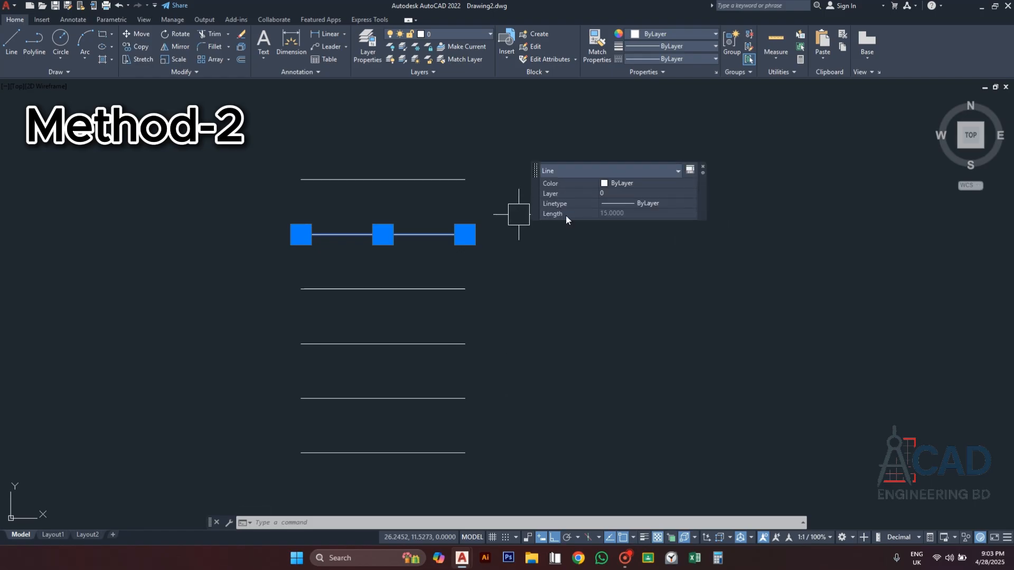
pyautogui.click(639, 205)
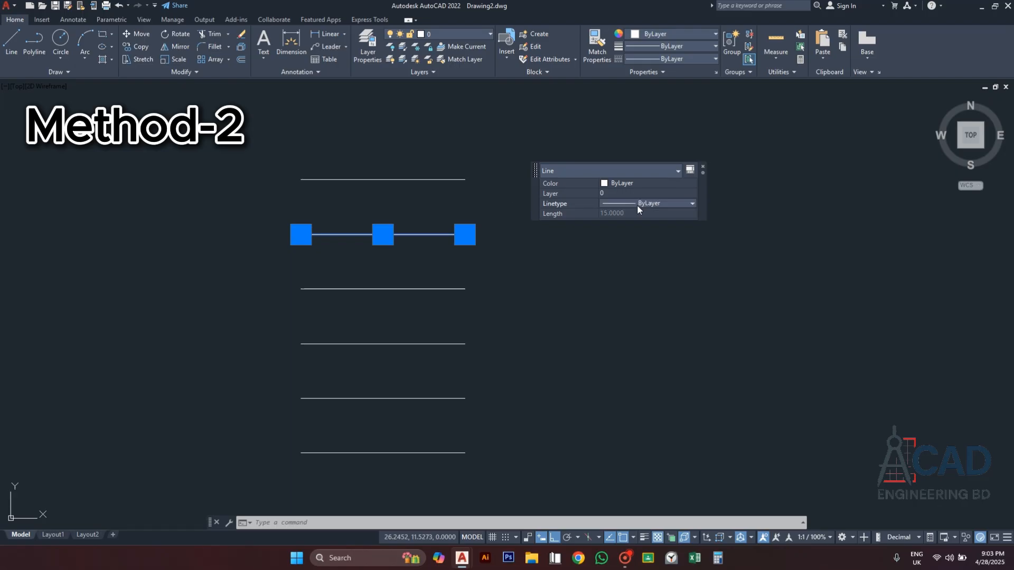
pyautogui.click(640, 205)
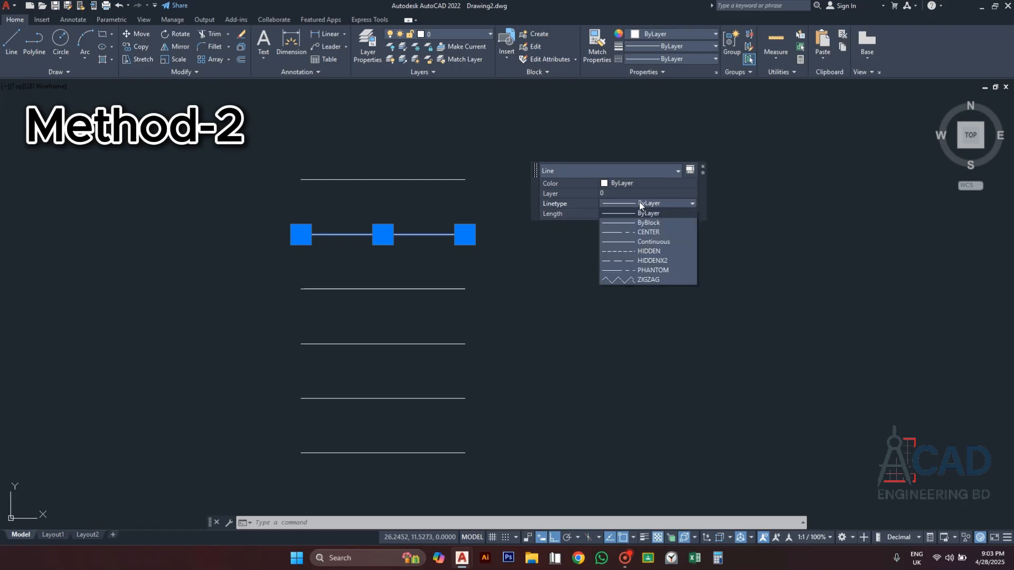
pyautogui.click(645, 232)
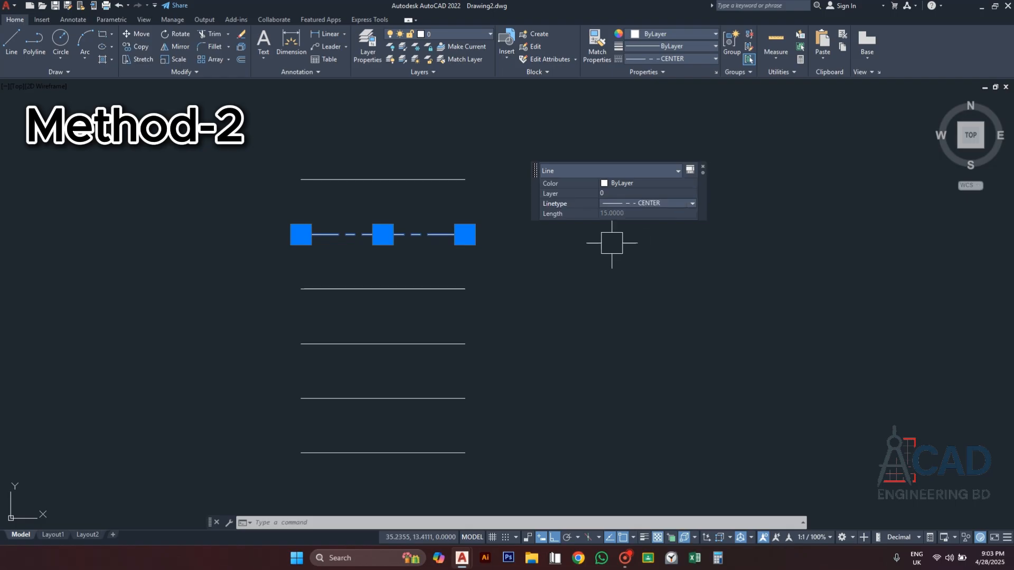
pyautogui.press('Escape')
# Show the full Properties palette for the third line from the top, then widen and reposition the palette so its values are readable.
pyautogui.click(446, 290)
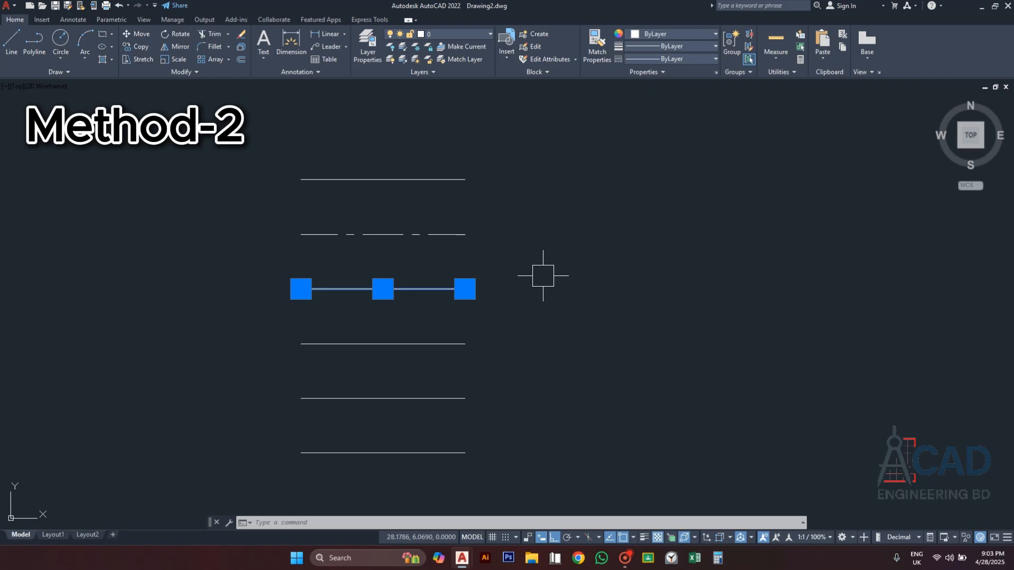
pyautogui.hotkey('ctrl', '1')
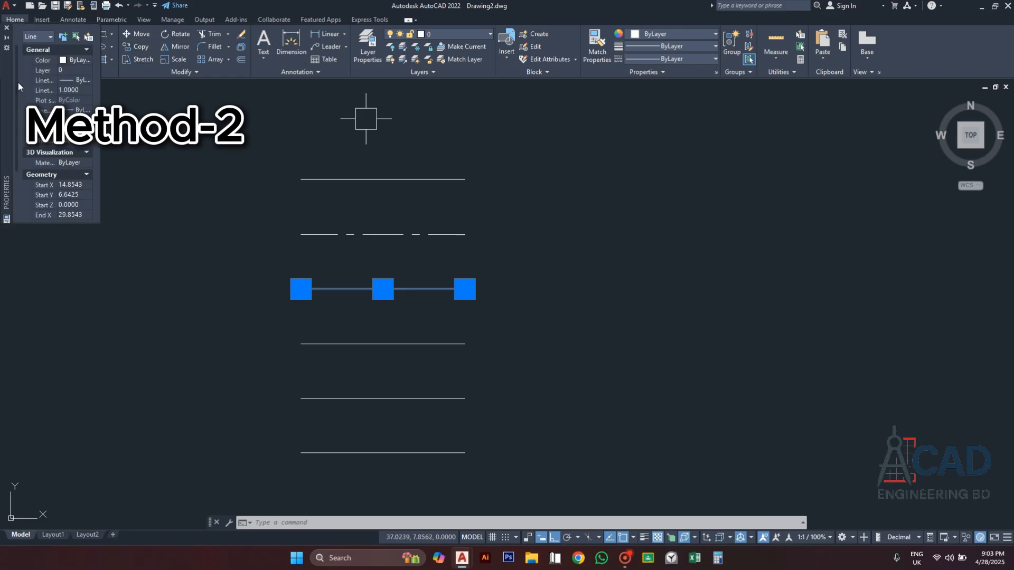
pyautogui.moveTo(18, 83); pyautogui.dragTo(101, 182)
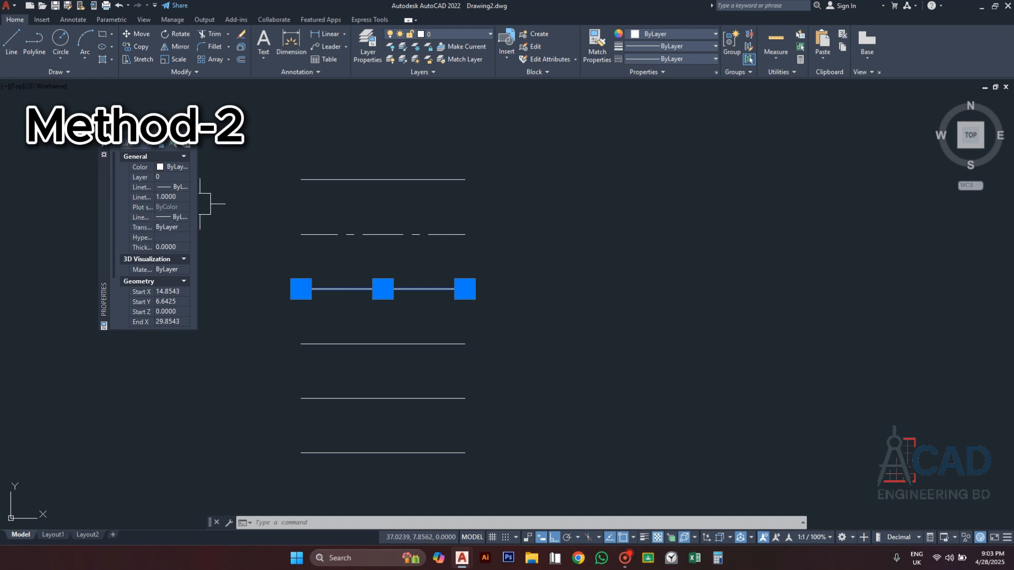
pyautogui.moveTo(196, 192); pyautogui.dragTo(389, 188)
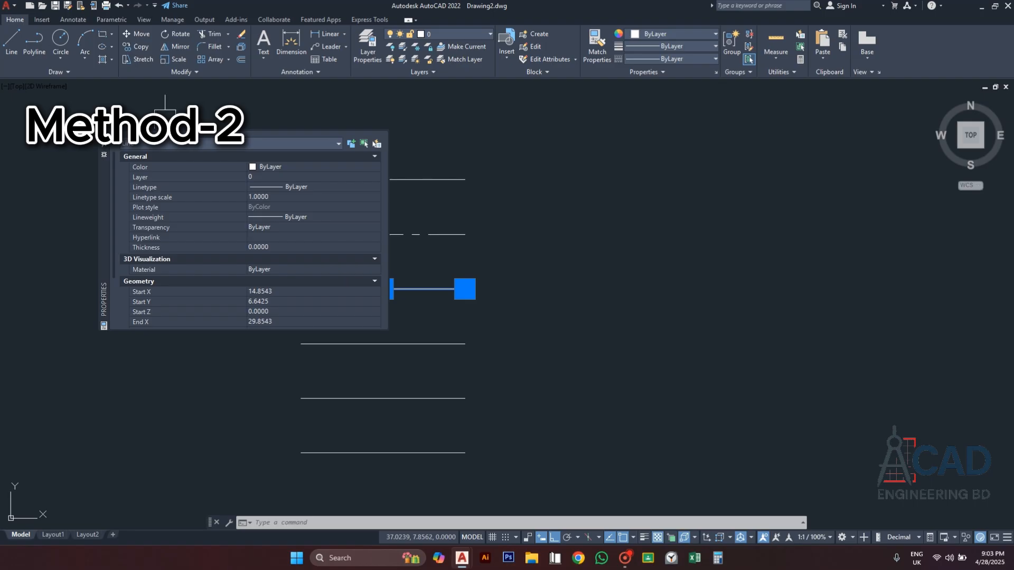
pyautogui.moveTo(110, 192); pyautogui.dragTo(28, 169)
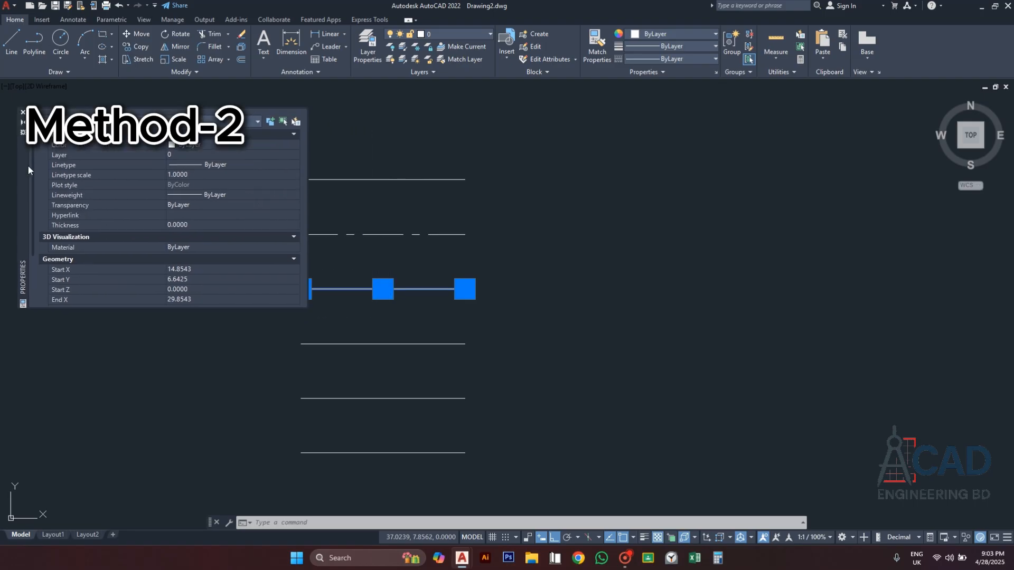
# Set the third line's linetype to HIDDEN in its properties and deselect the line.
pyautogui.click(213, 164)
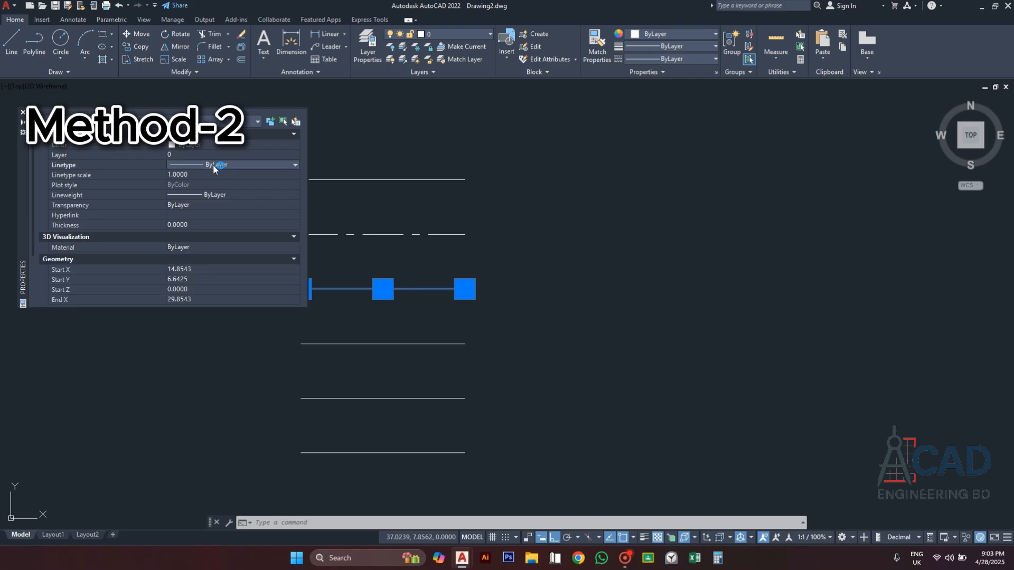
pyautogui.click(214, 161)
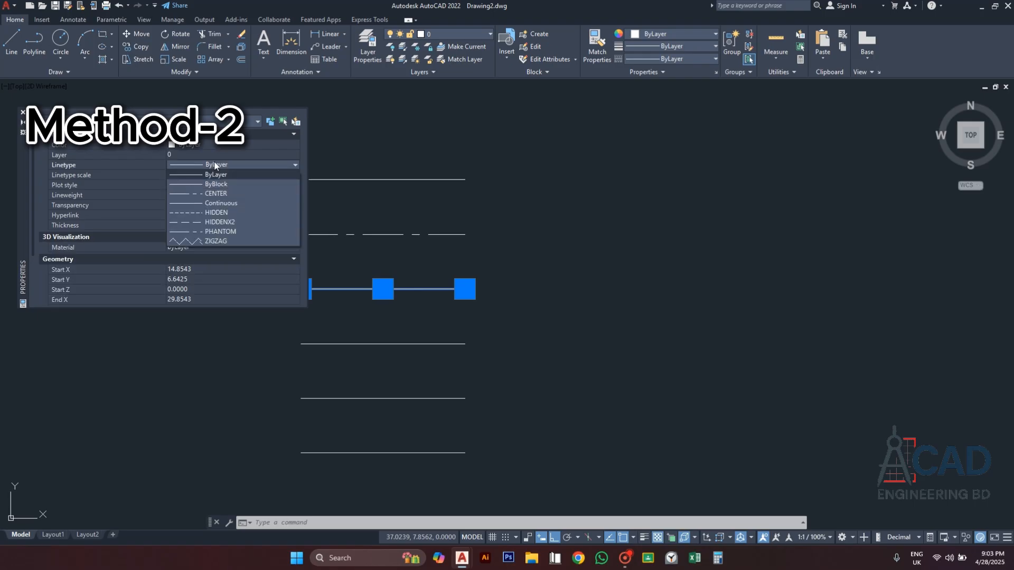
pyautogui.click(216, 212)
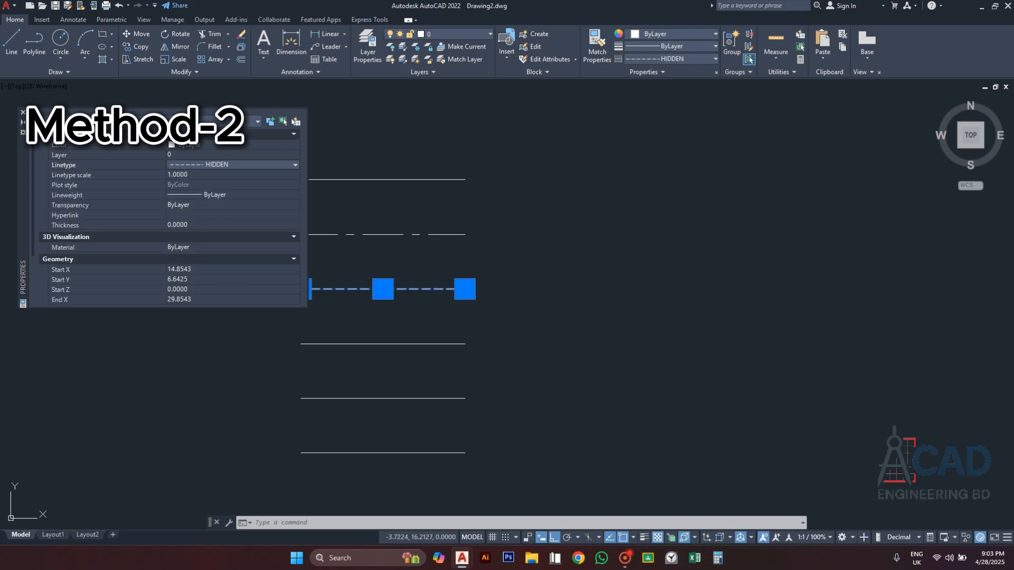
pyautogui.press('Escape')
# Set the linetype of the fourth line from the top to PHANTOM in its properties and deselect it.
pyautogui.click(348, 344)
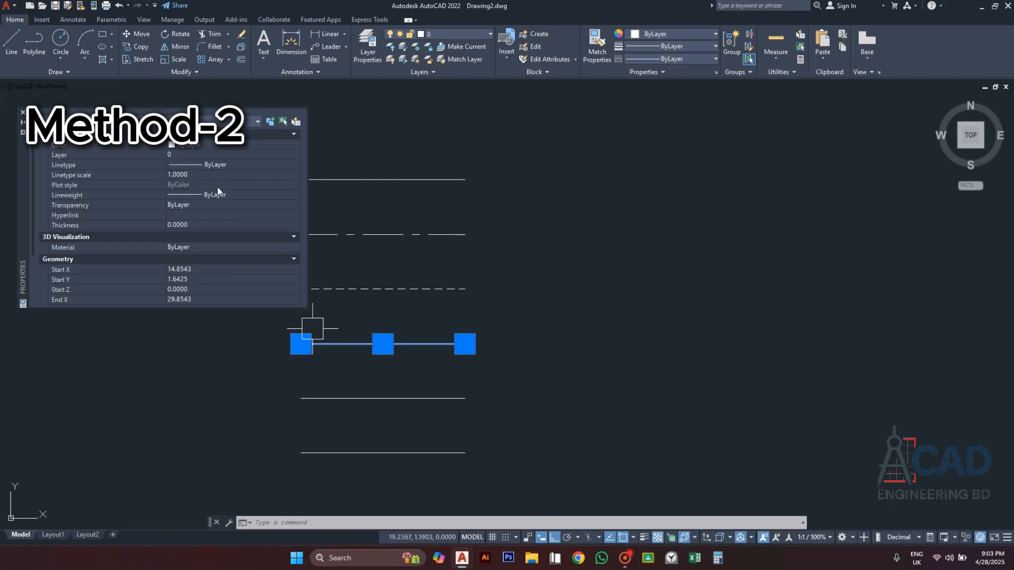
pyautogui.click(217, 195)
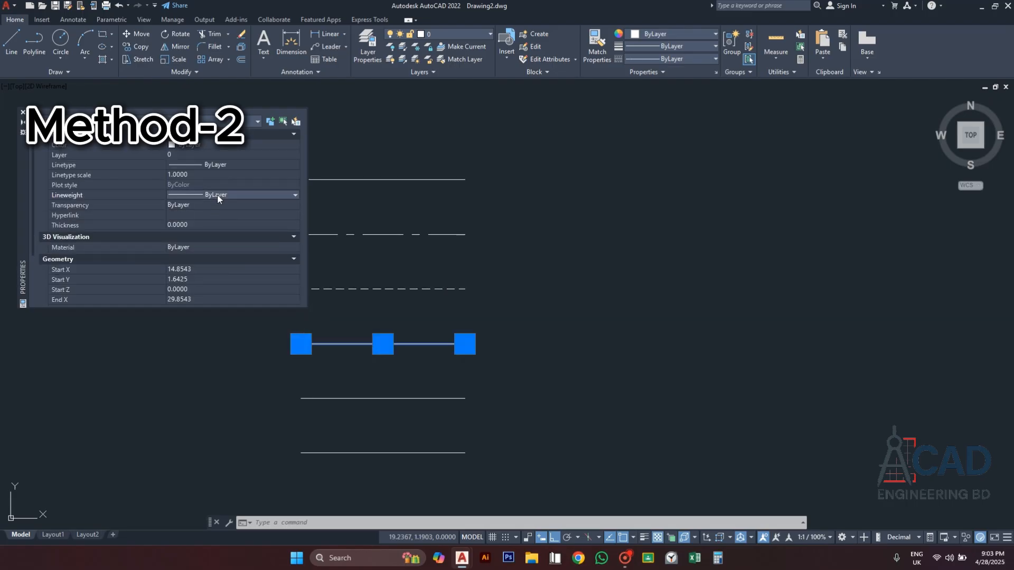
pyautogui.click(218, 196)
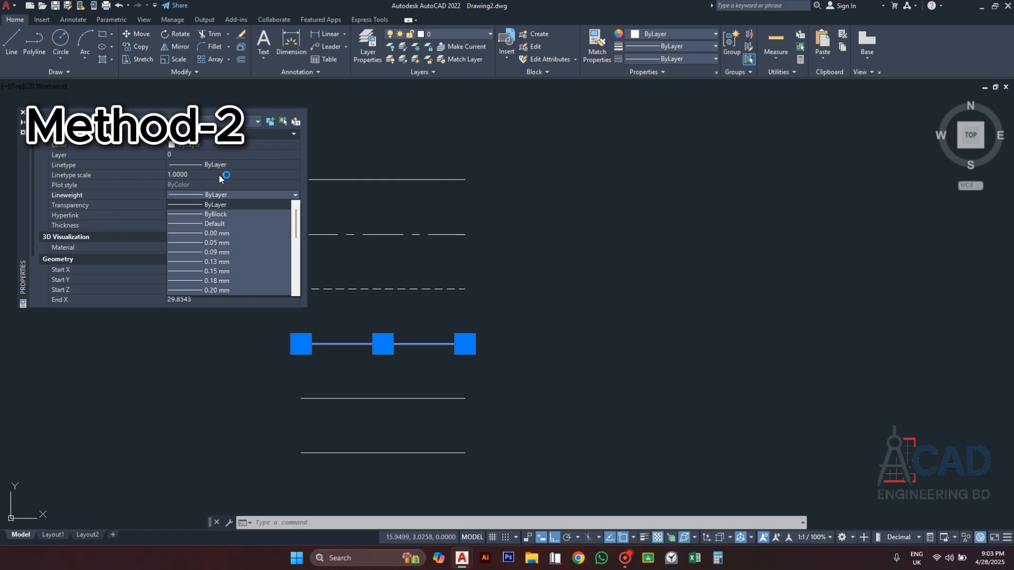
pyautogui.click(231, 163)
pyautogui.click(230, 166)
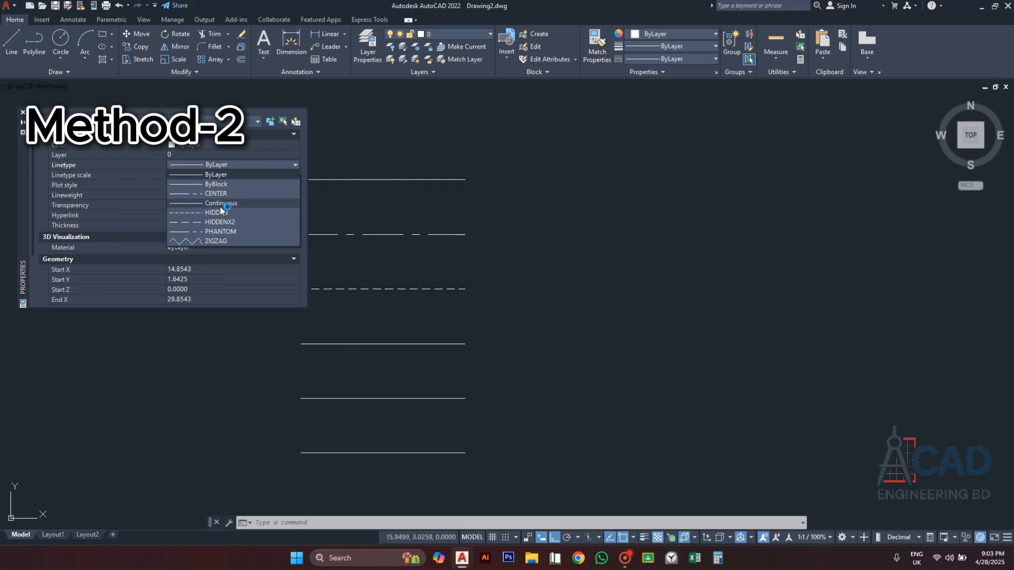
pyautogui.click(218, 234)
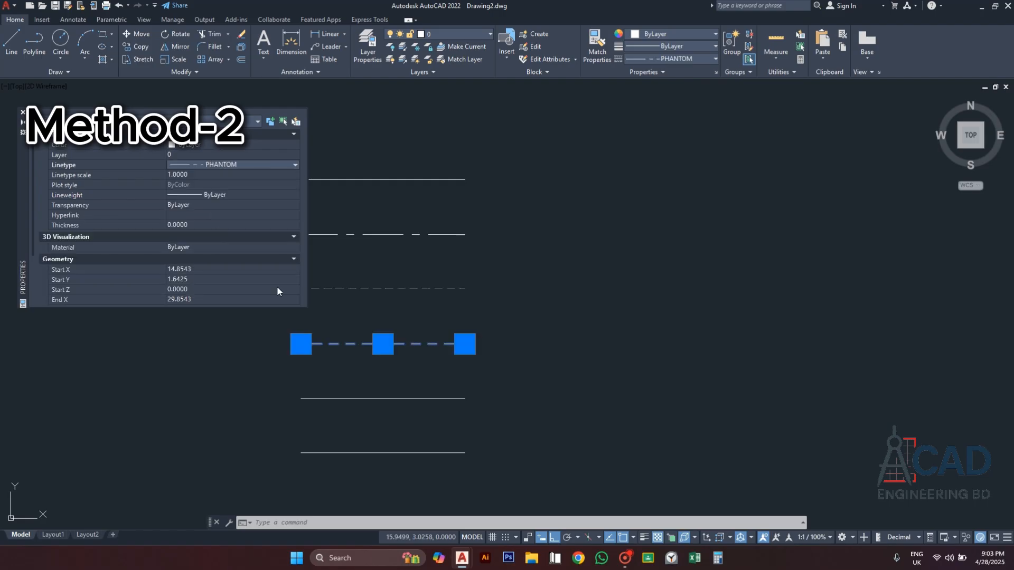
pyautogui.press('Escape')
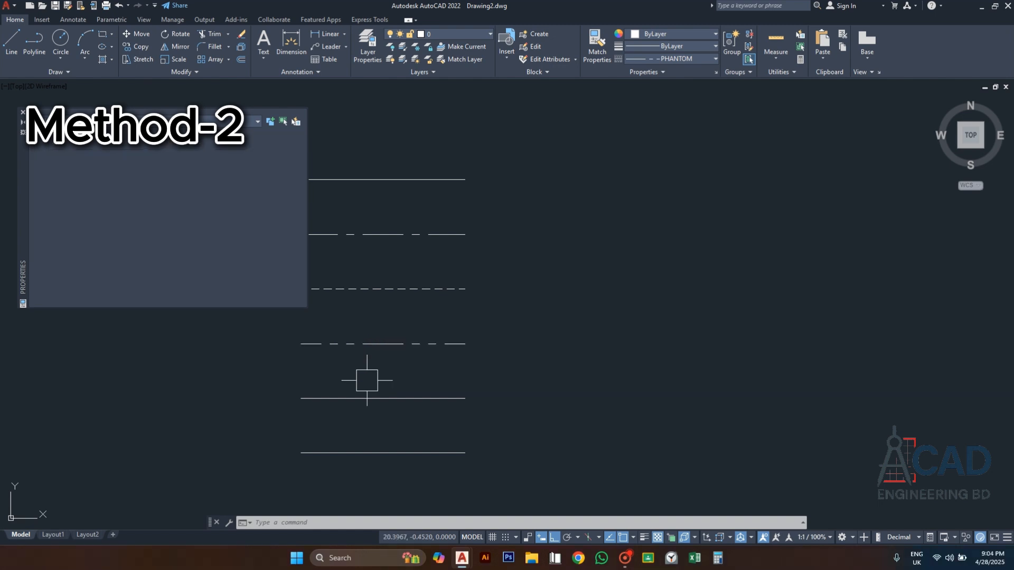
# Set the linetype of the fifth line from the top to ZIGZAG in its properties and deselect it.
pyautogui.click(367, 398)
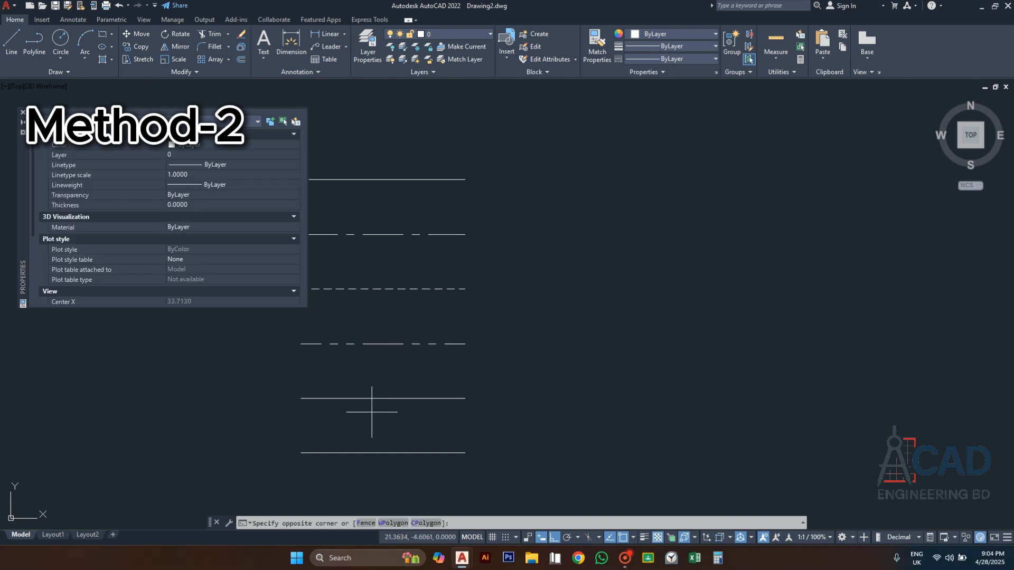
pyautogui.click(236, 164)
pyautogui.click(236, 164)
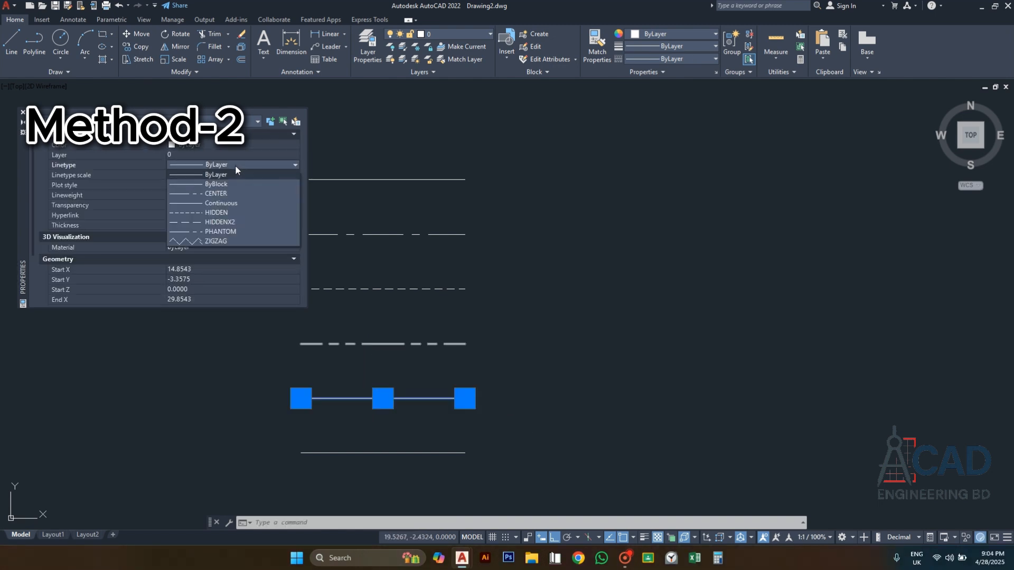
pyautogui.click(214, 240)
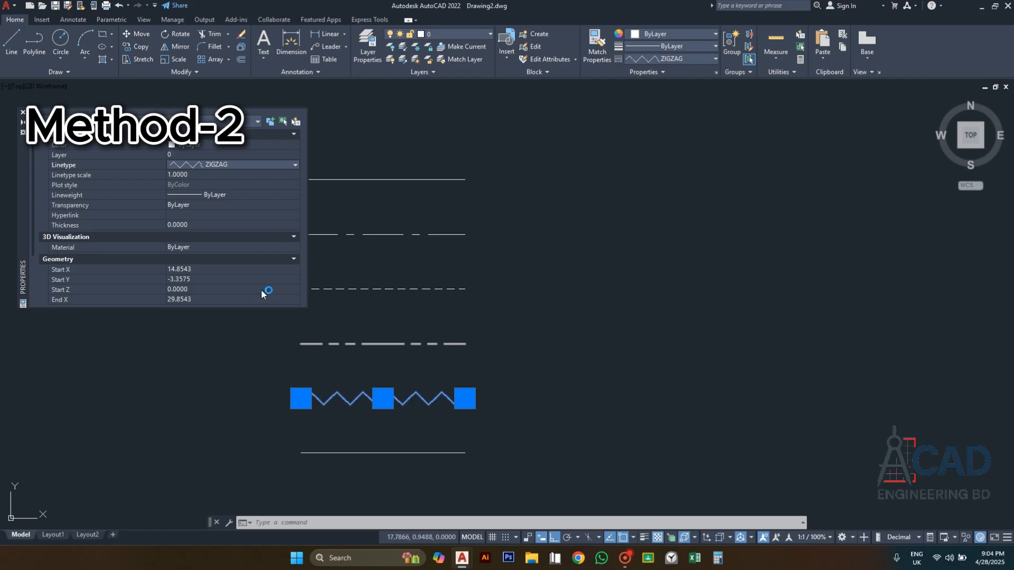
pyautogui.press('Escape')
# Set the lowest line's linetype to HIDDENX2, close its properties and deselect the line.
pyautogui.click(341, 453)
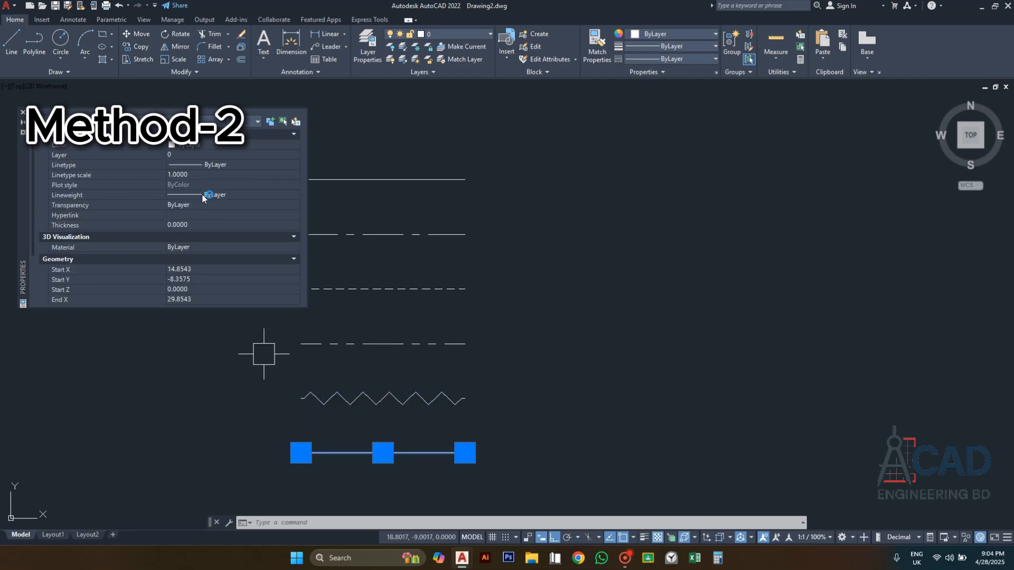
pyautogui.click(233, 165)
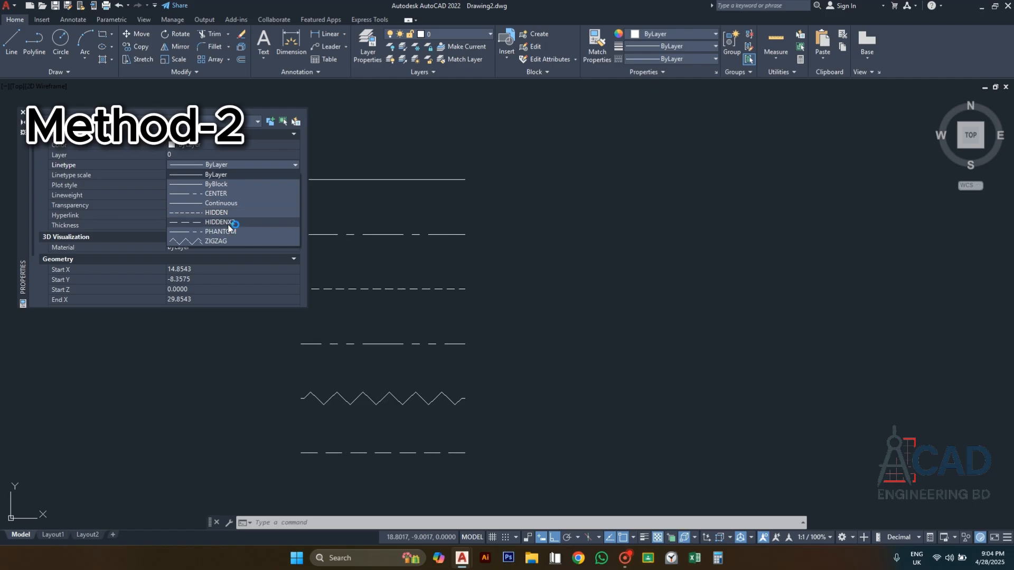
pyautogui.click(229, 222)
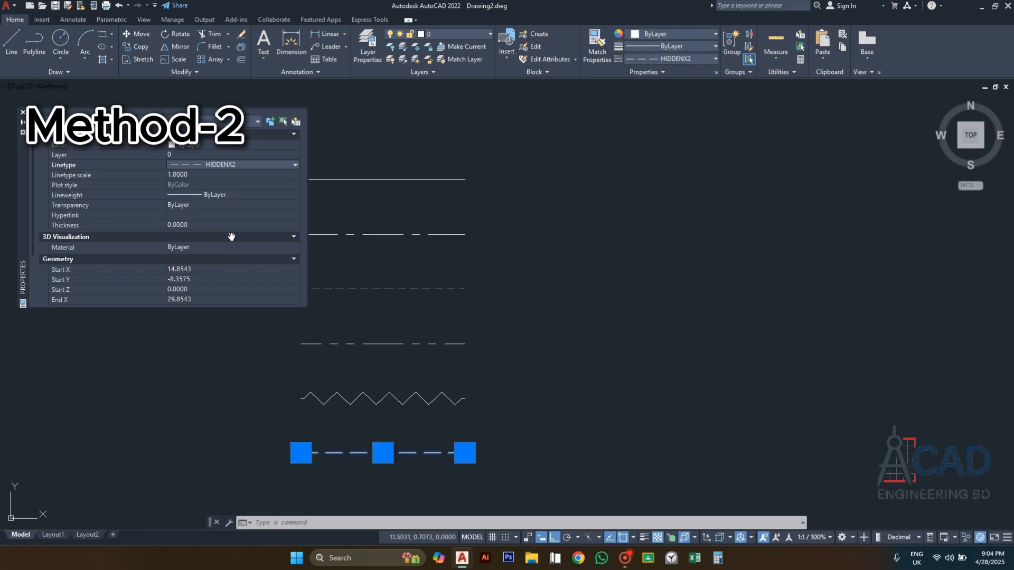
pyautogui.click(22, 112)
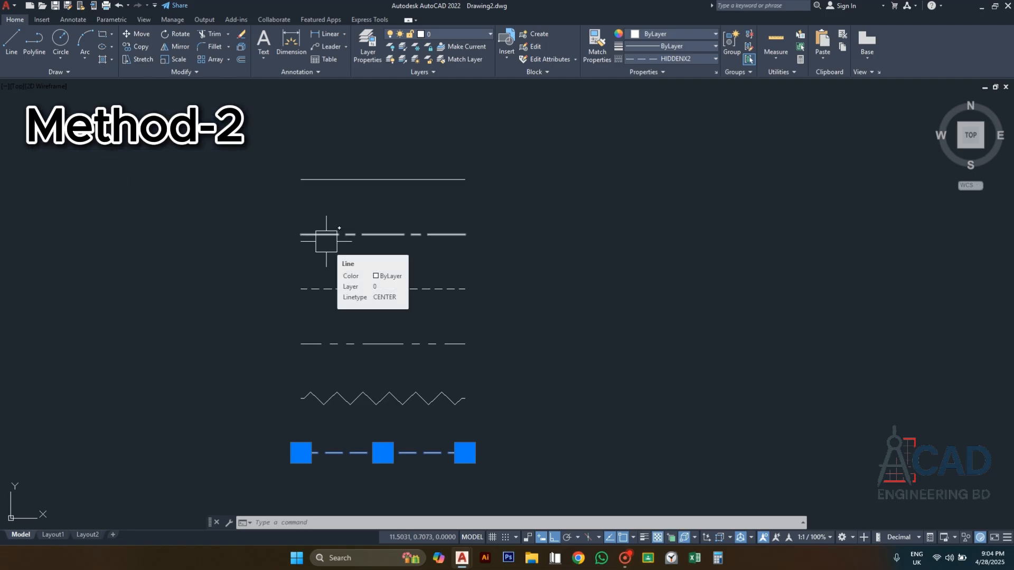
pyautogui.click(737, 232)
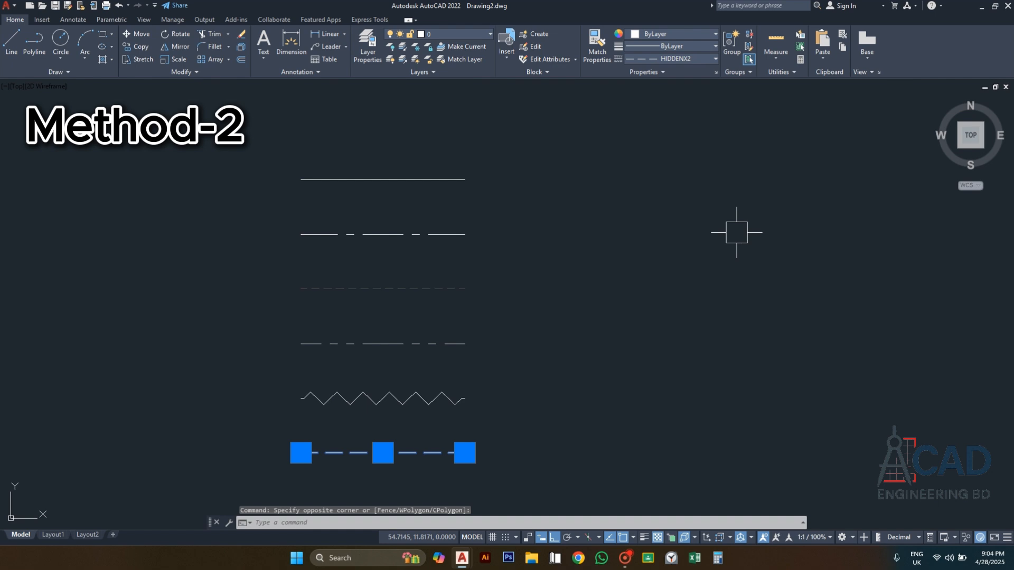
pyautogui.press('Escape')
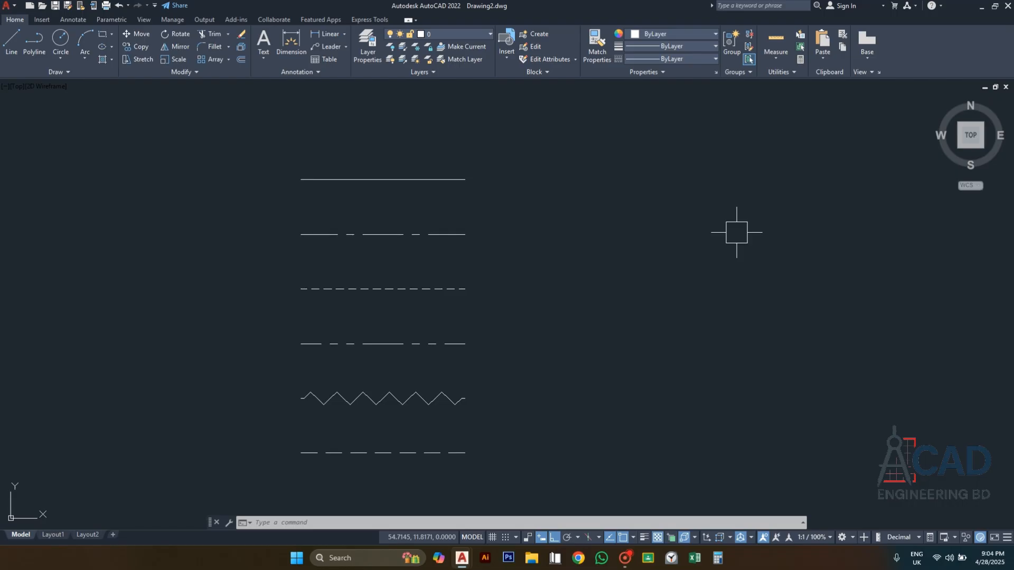
# Match the properties of the topmost line onto the five lines below it with MATCHPROP.
pyautogui.write('ma')
pyautogui.press('Return')
pyautogui.click(450, 182)
pyautogui.click(268, 205)
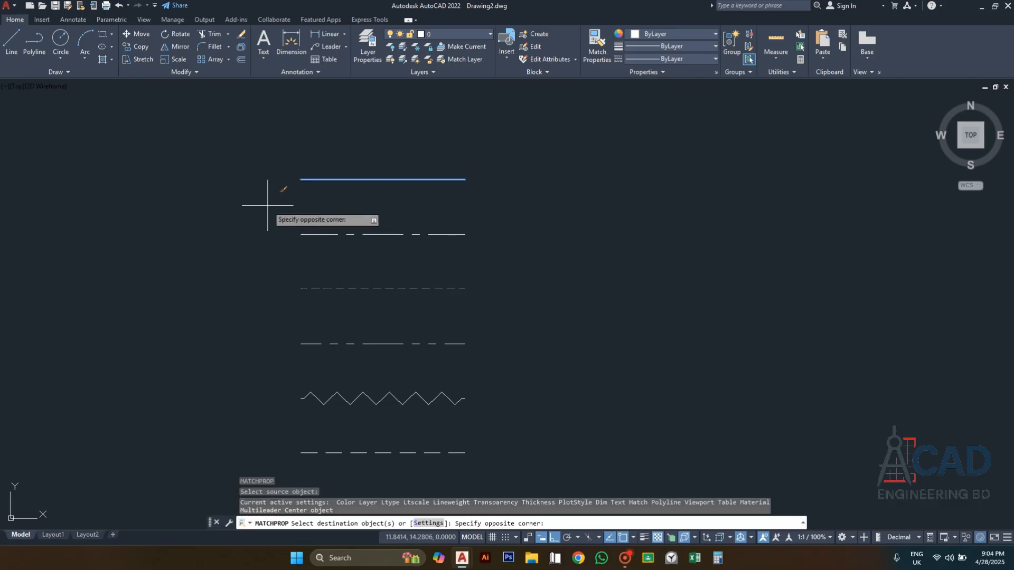
pyautogui.click(502, 477)
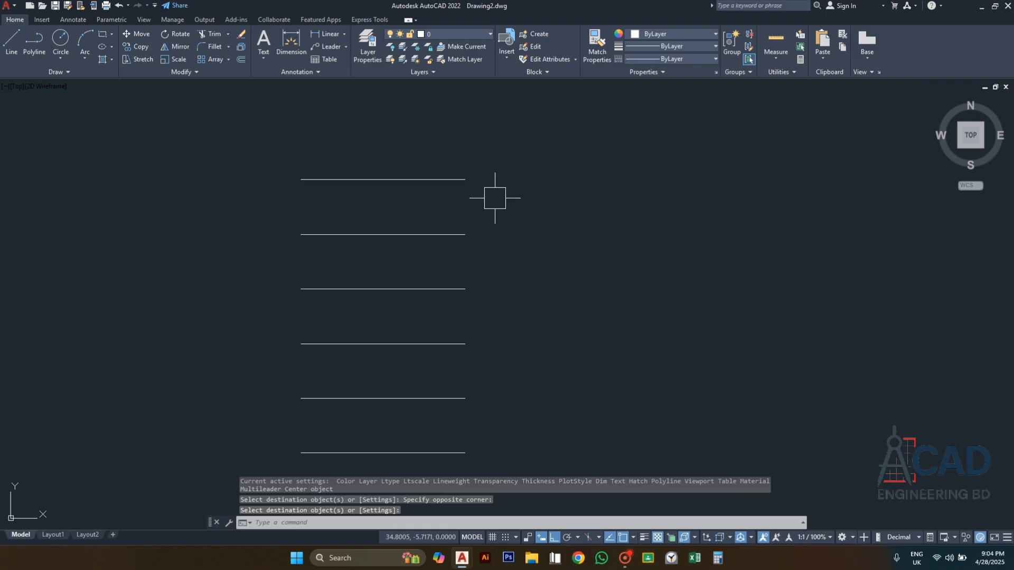
# Show the Layer Properties Manager and create six new layers.
pyautogui.click(436, 74)
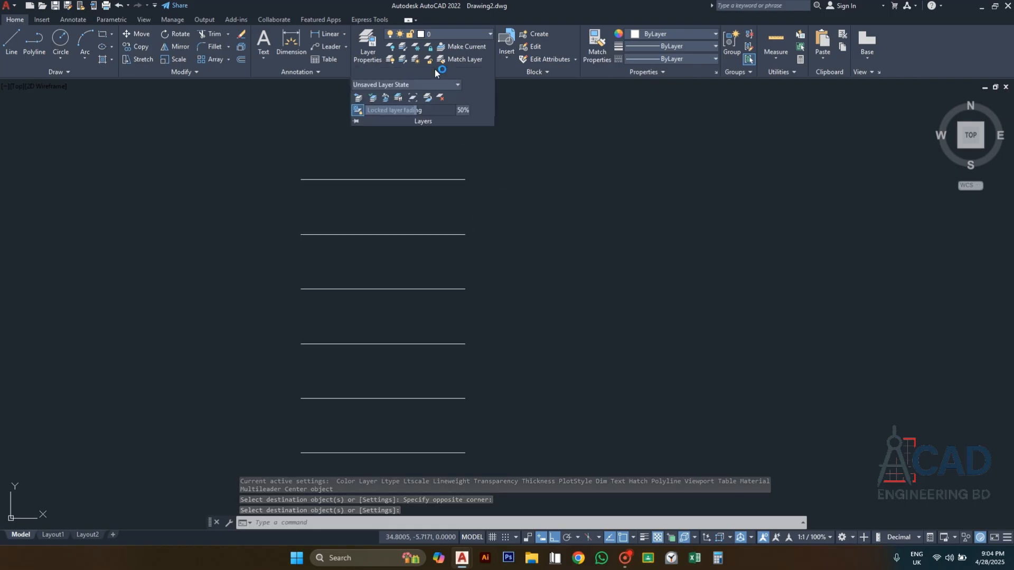
pyautogui.click(370, 39)
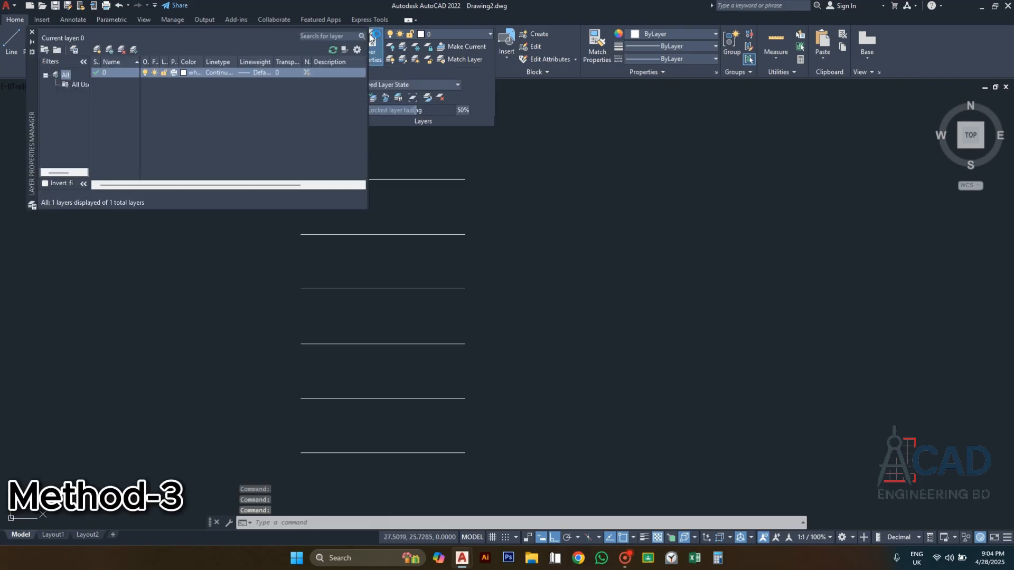
pyautogui.click(98, 53)
pyautogui.click(99, 52)
pyautogui.click(98, 53)
pyautogui.click(98, 52)
pyautogui.click(98, 52)
pyautogui.click(99, 52)
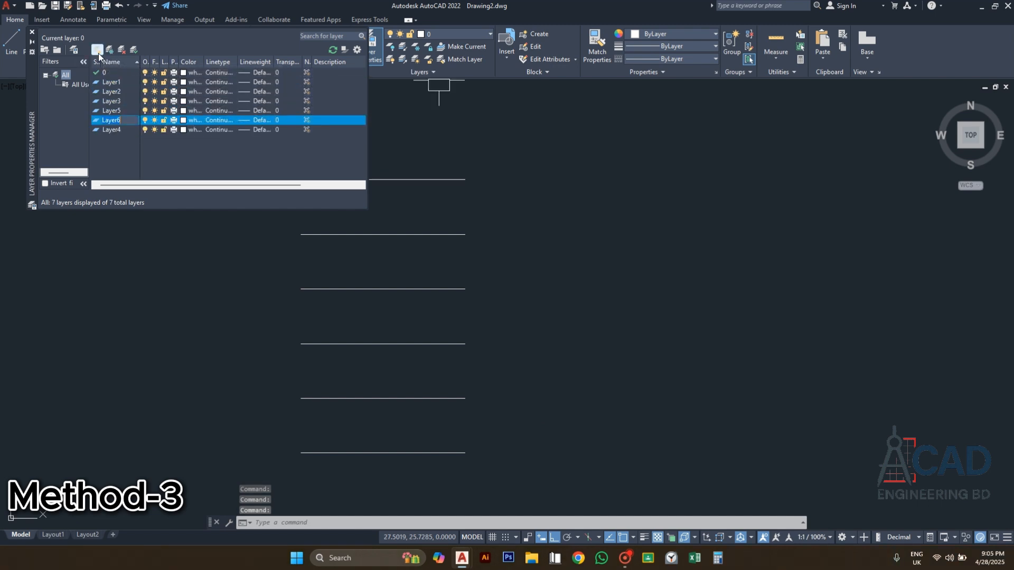
# Rename Layer1 as "Continuous" and Layer2 as "Hidden line".
pyautogui.click(119, 79)
pyautogui.doubleClick(120, 82)
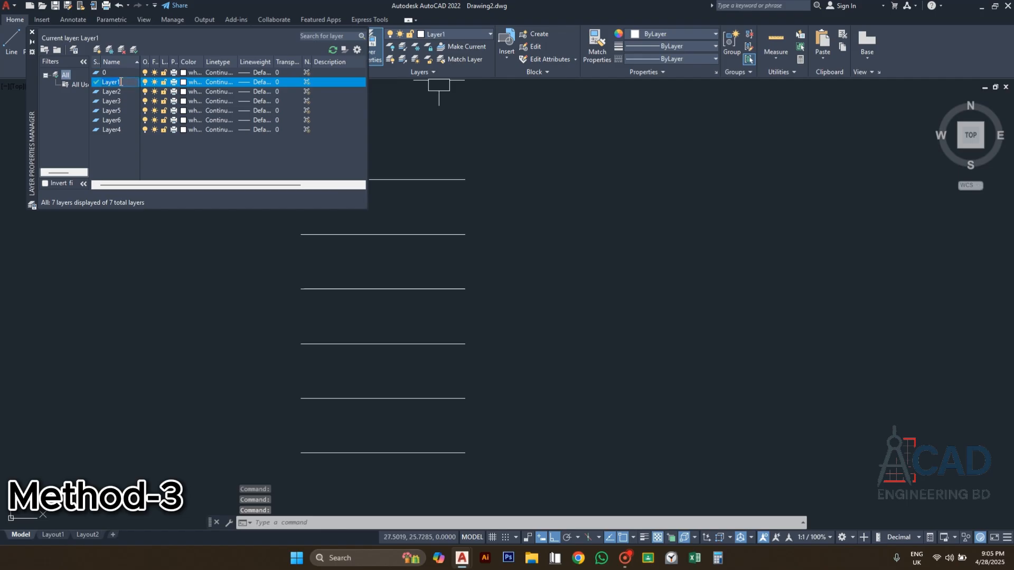
pyautogui.write('C')
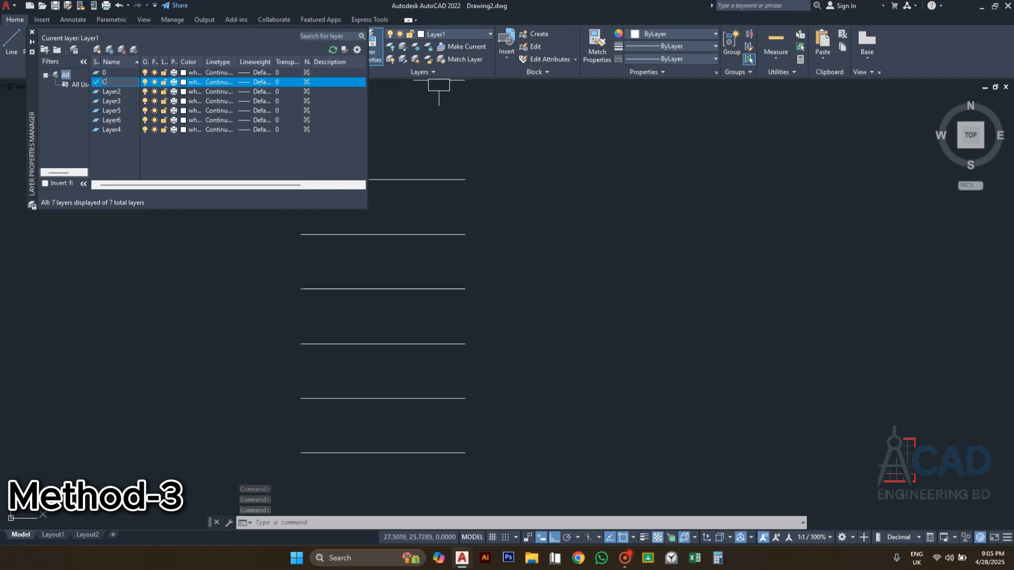
pyautogui.write('ontin')
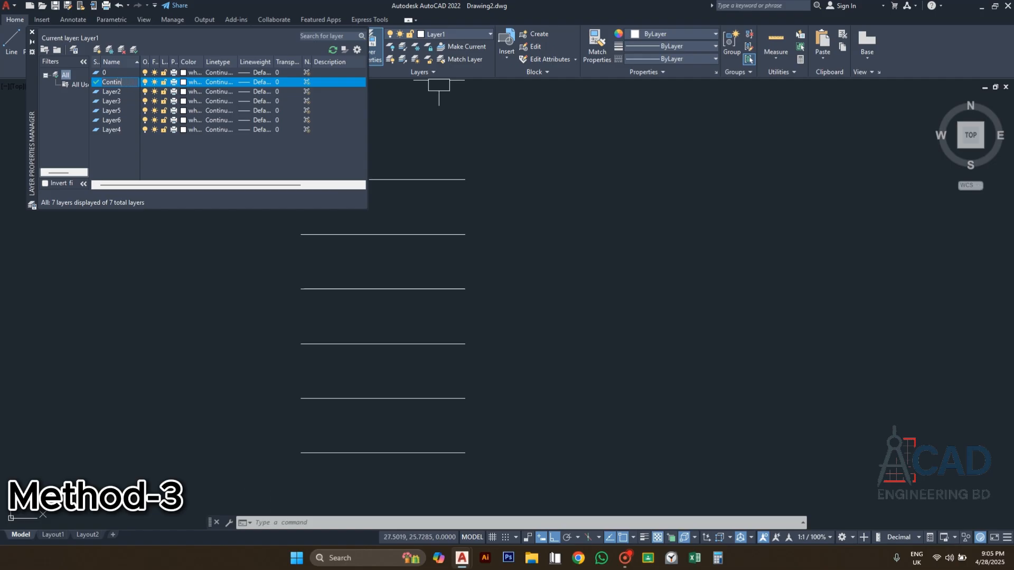
pyautogui.write('uous')
pyautogui.doubleClick(117, 91)
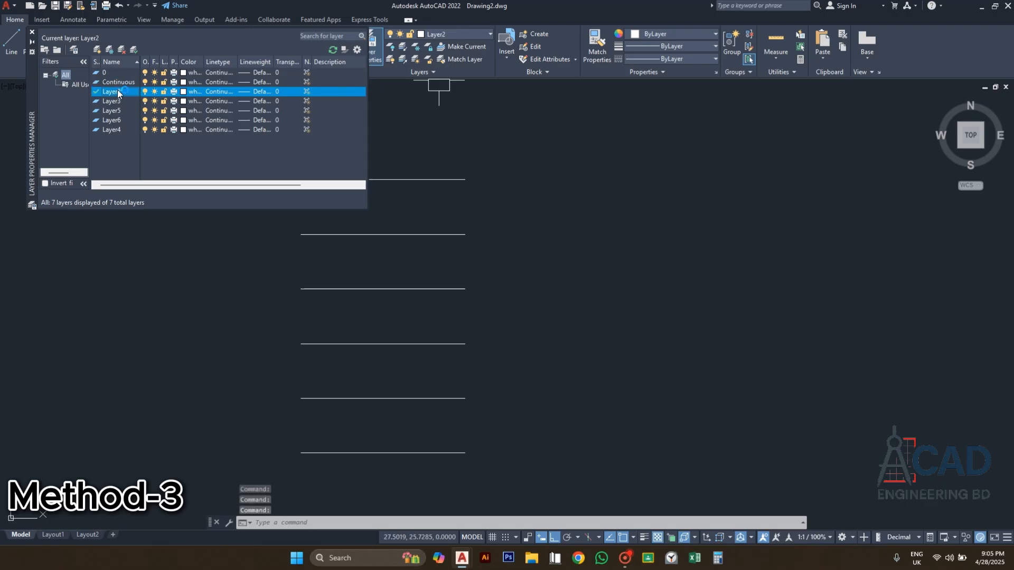
pyautogui.click(118, 91)
pyautogui.write('Hidden li')
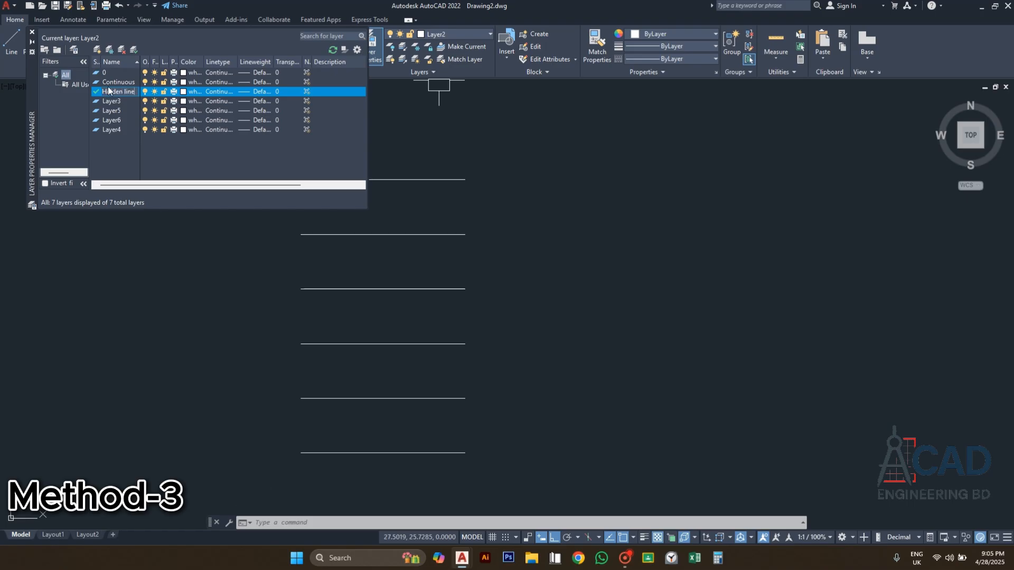
pyautogui.write('ne')
# Rename Layer3 as "Long hidden line" and Layer5 as "center line".
pyautogui.click(114, 105)
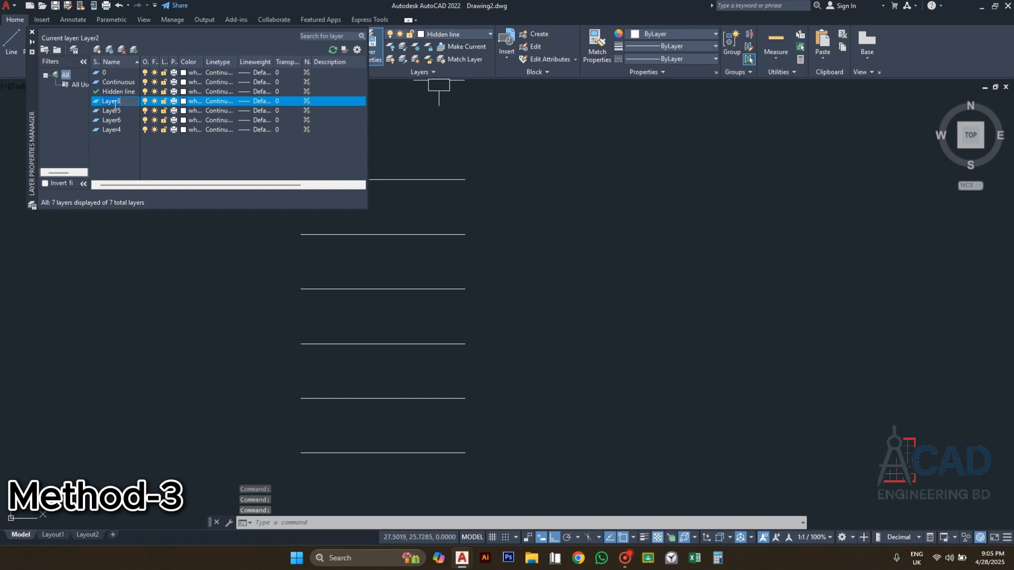
pyautogui.click(115, 101)
pyautogui.write('Long hi')
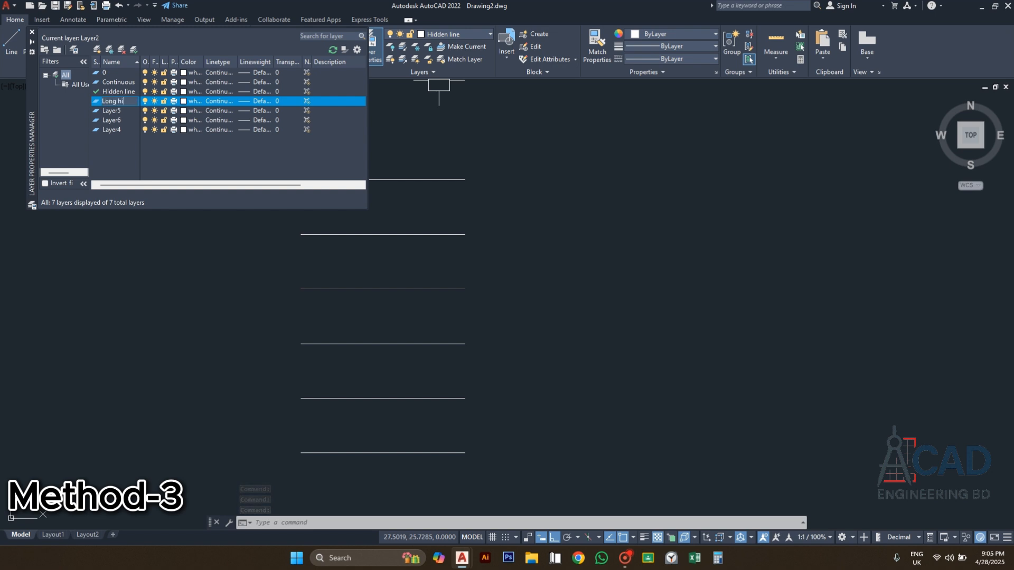
pyautogui.write('dden lin')
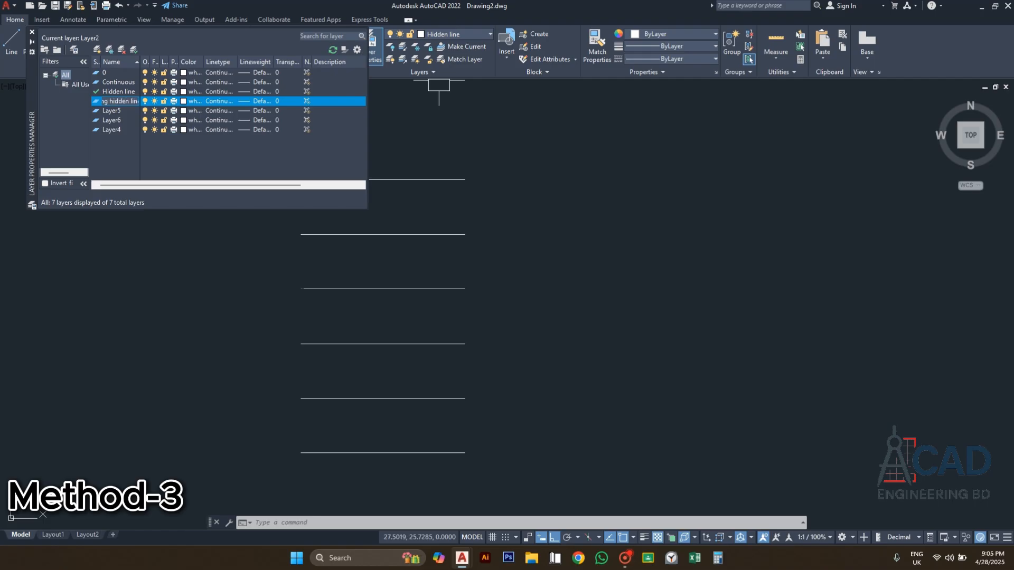
pyautogui.click(111, 111)
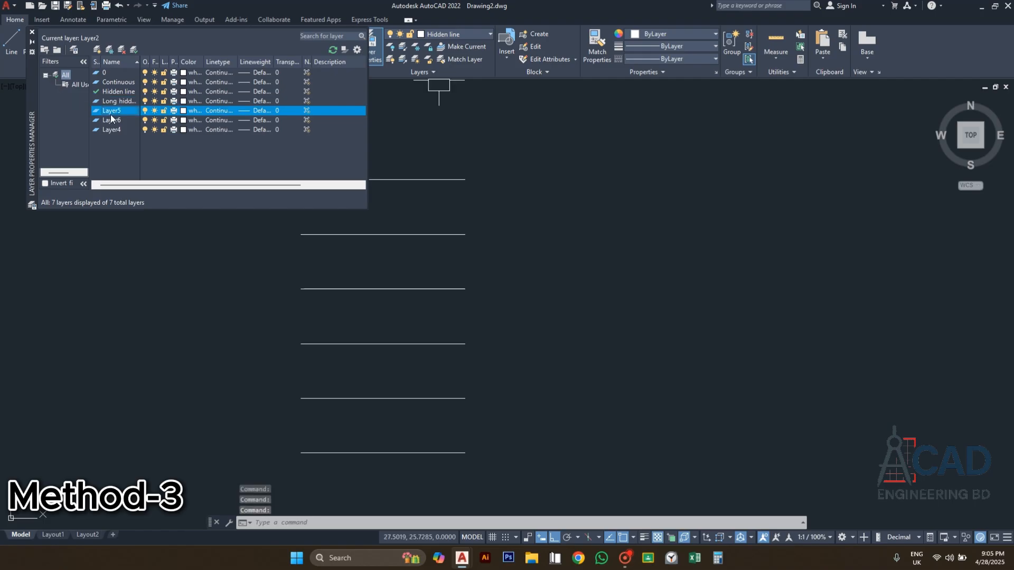
pyautogui.click(116, 111)
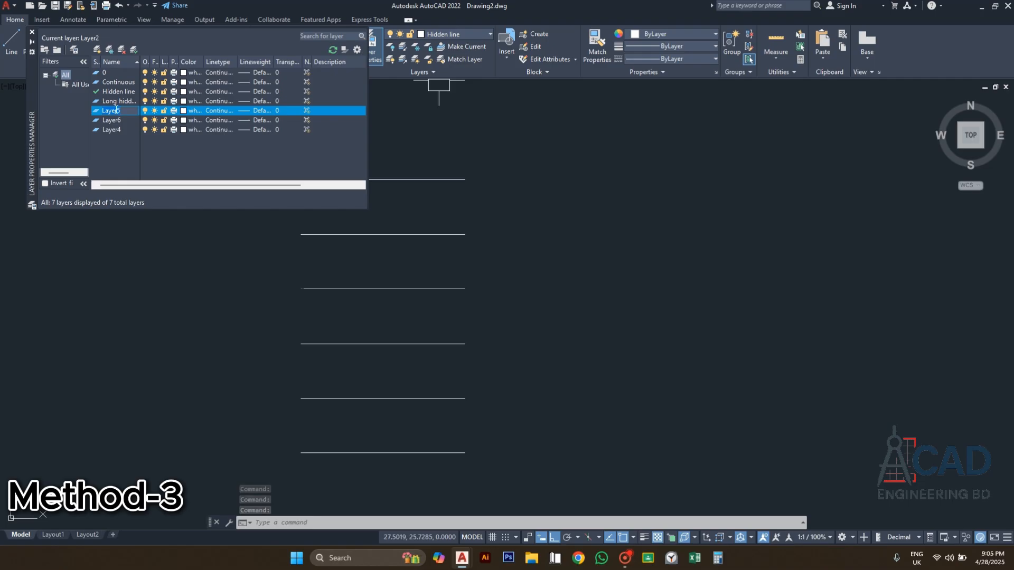
pyautogui.write('center line')
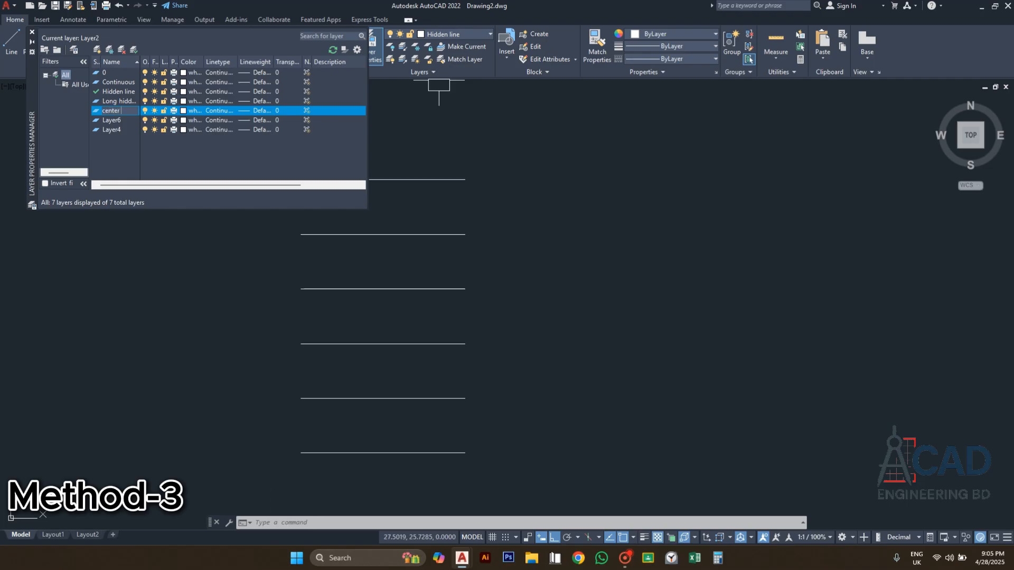
# Rename Layer6 as "cutting plane" and Layer4 as "zig zag line".
pyautogui.click(114, 119)
pyautogui.click(114, 119)
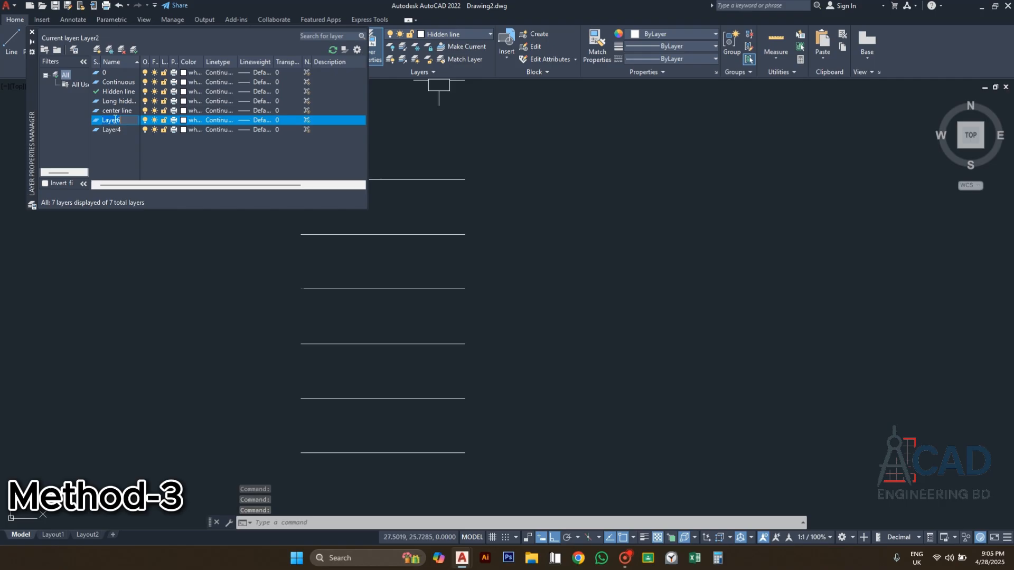
pyautogui.write('cutting')
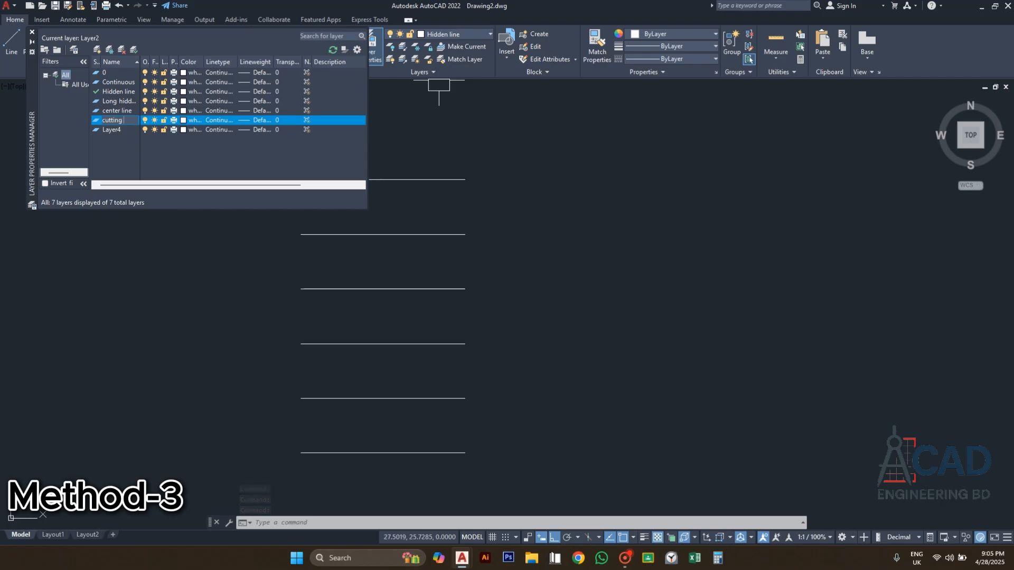
pyautogui.write(' plane')
pyautogui.click(111, 131)
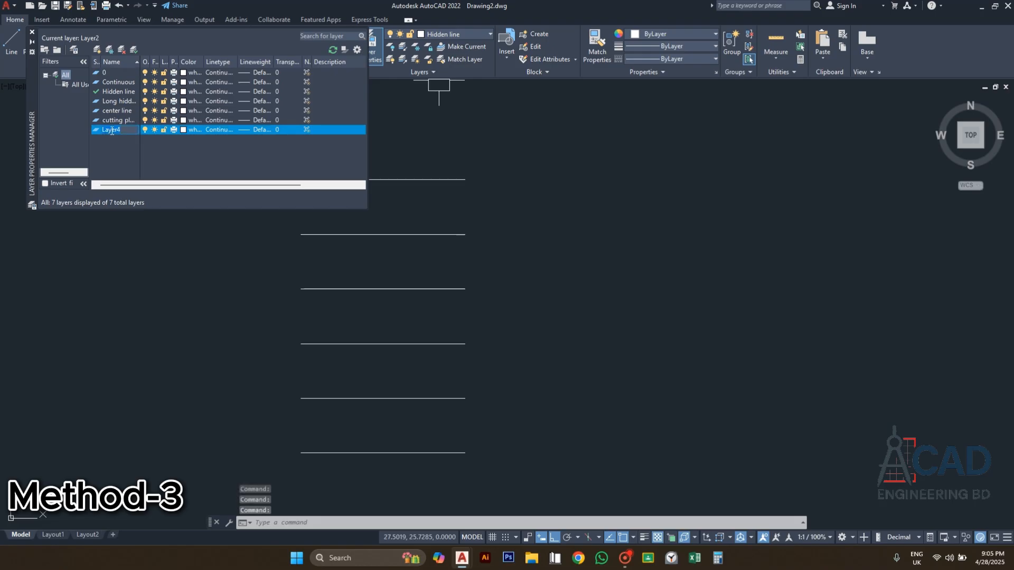
pyautogui.write('zig zag line')
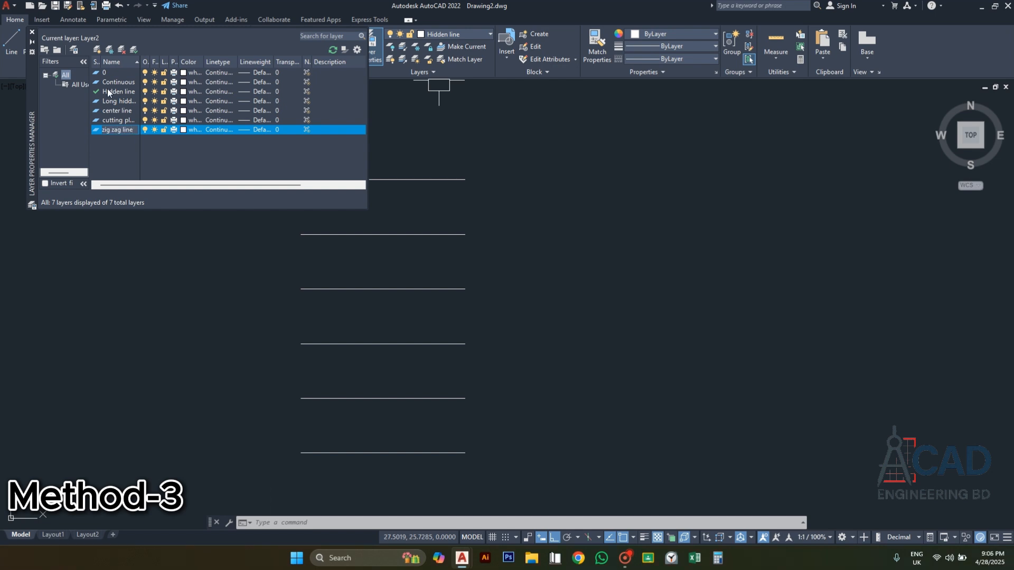
pyautogui.click(126, 152)
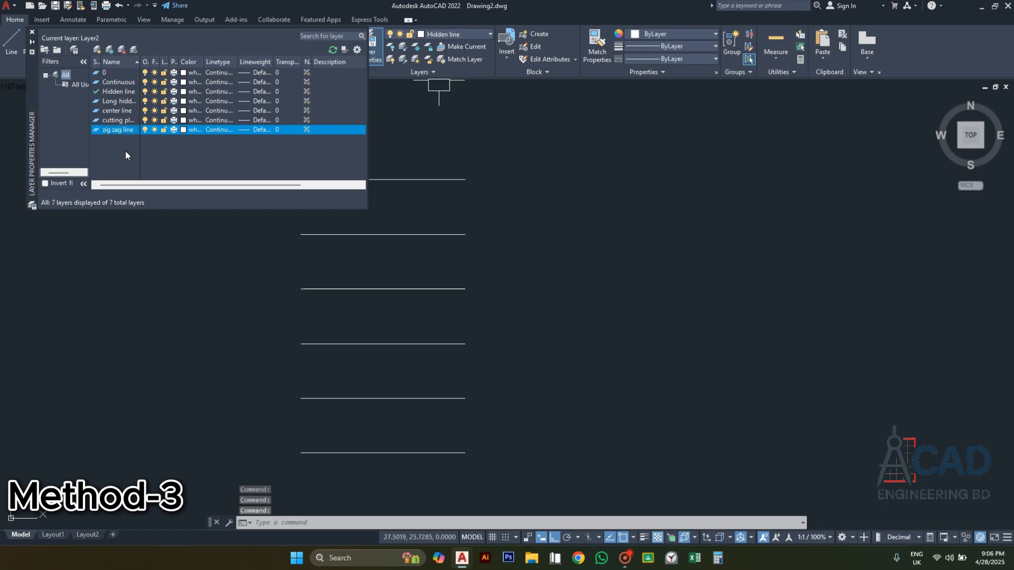
# Accept white as the Continuous layer's color and set the Hidden line layer's color to blue.
pyautogui.click(122, 82)
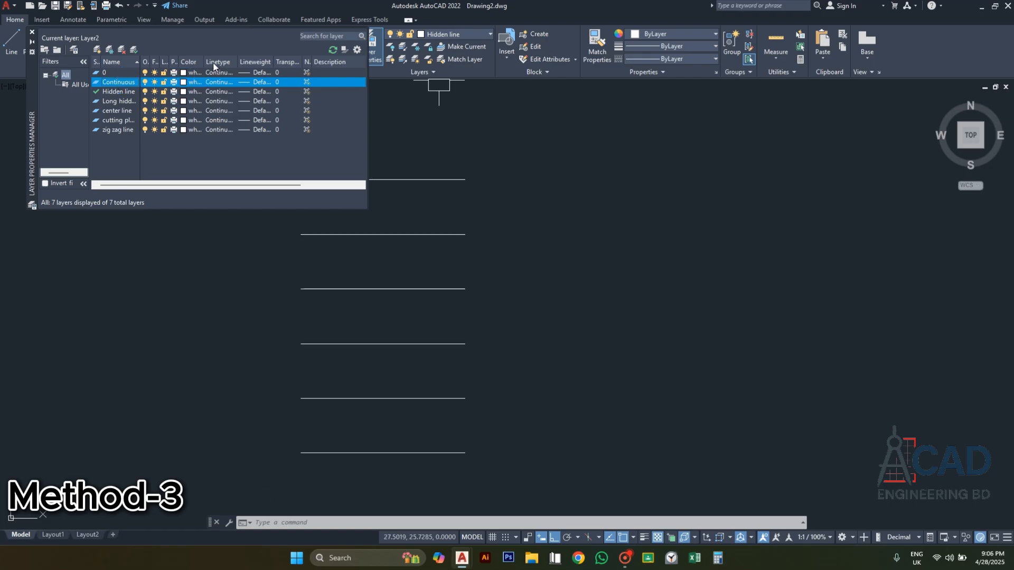
pyautogui.click(184, 82)
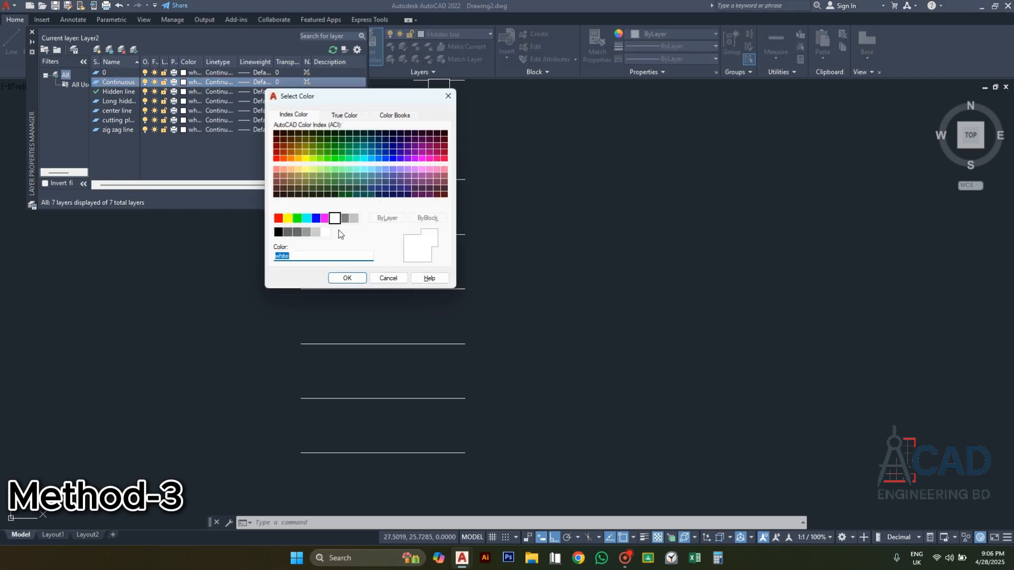
pyautogui.click(347, 278)
pyautogui.click(184, 91)
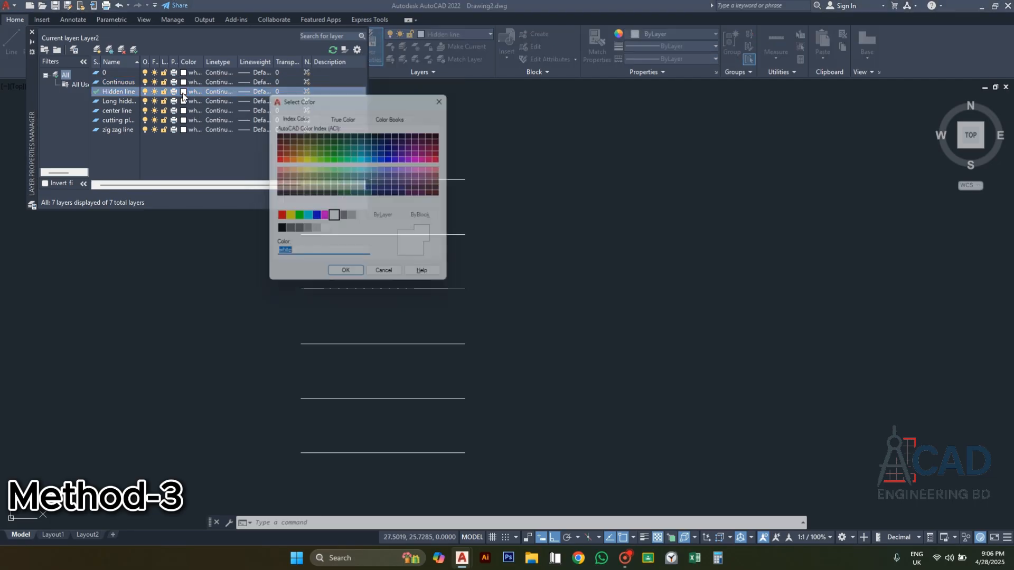
pyautogui.click(316, 218)
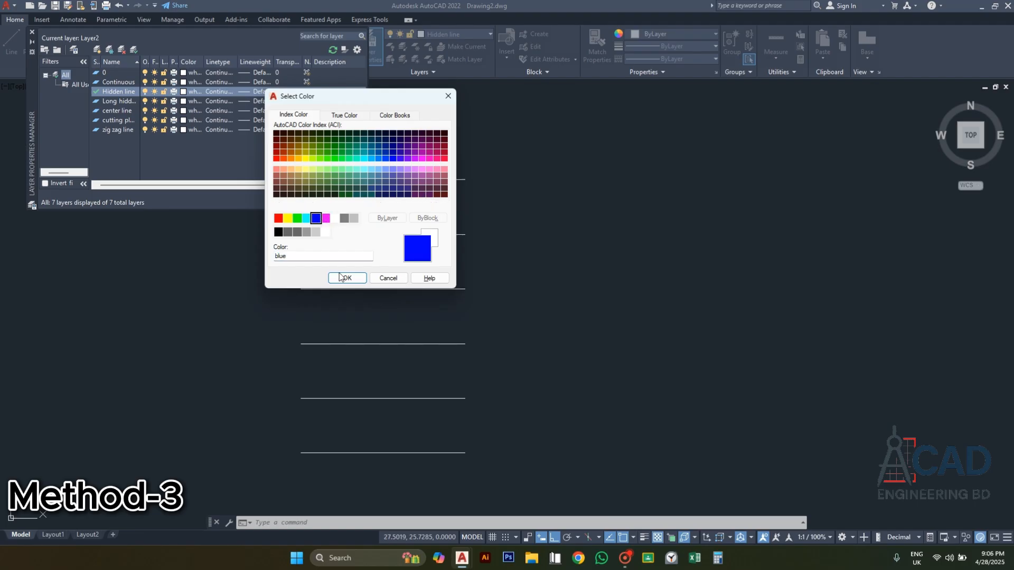
pyautogui.click(346, 279)
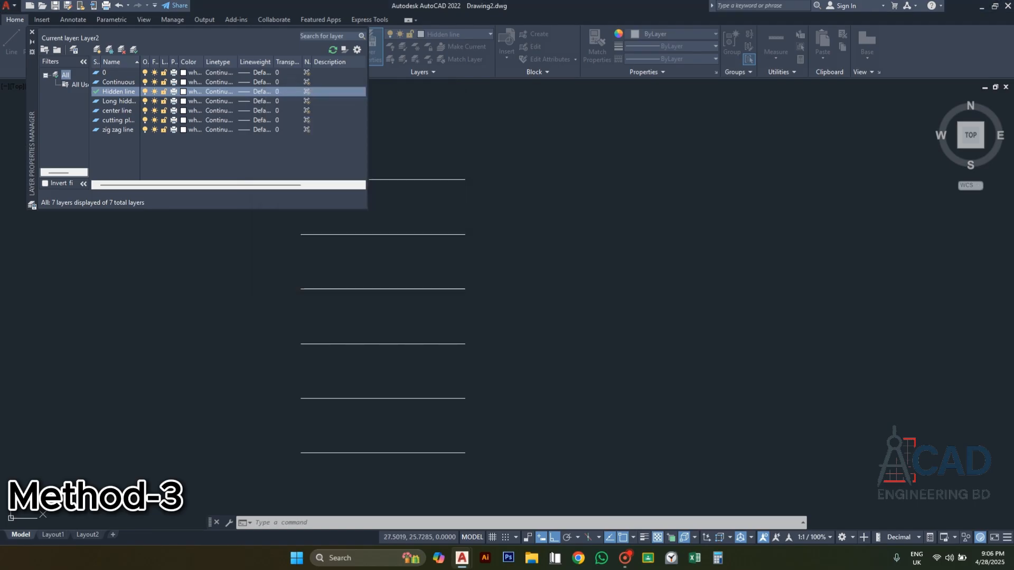
# Set the Long hidden line layer's color to cyan and the center line layer's color to index 85.
pyautogui.click(185, 100)
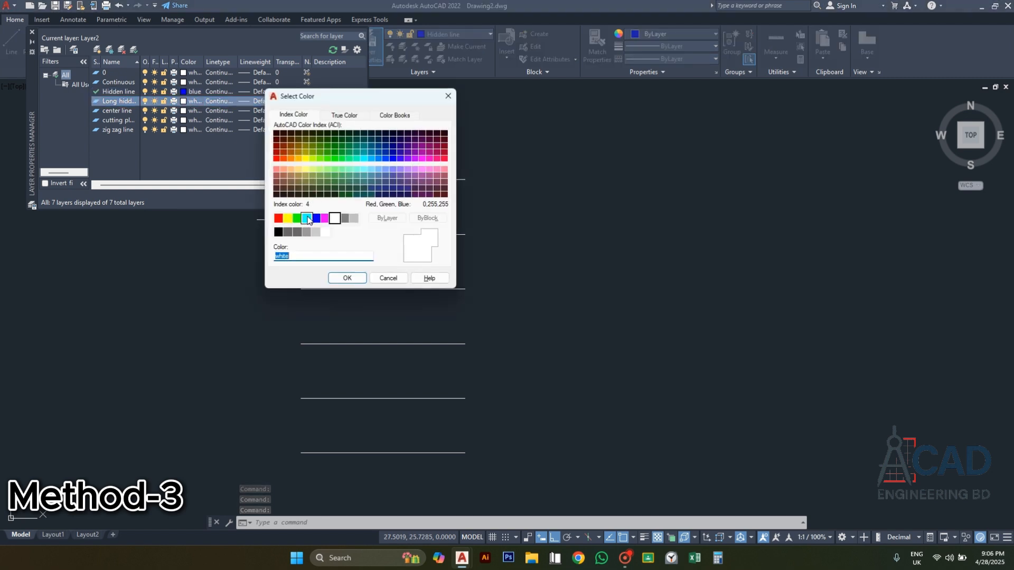
pyautogui.click(307, 219)
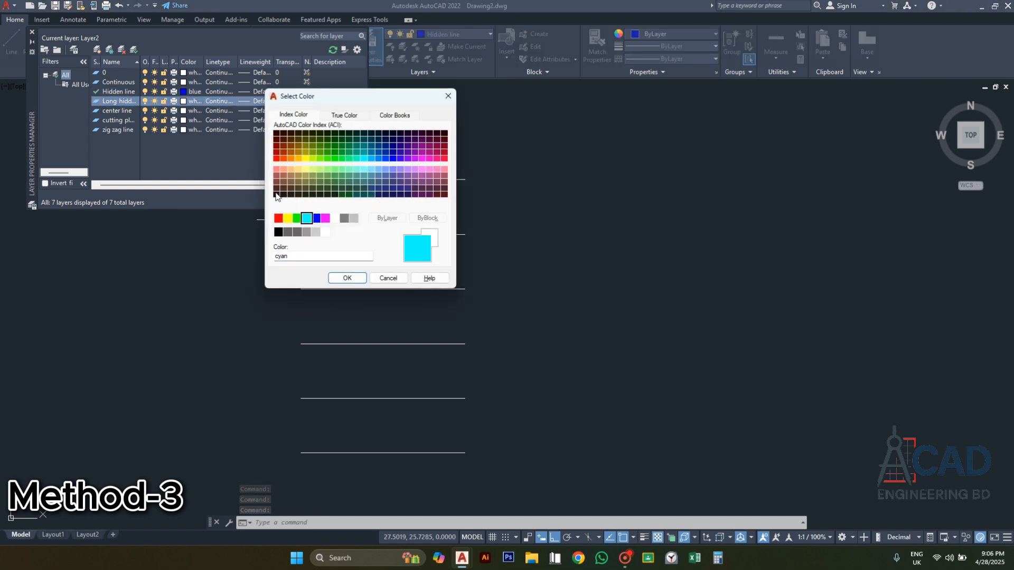
pyautogui.click(347, 277)
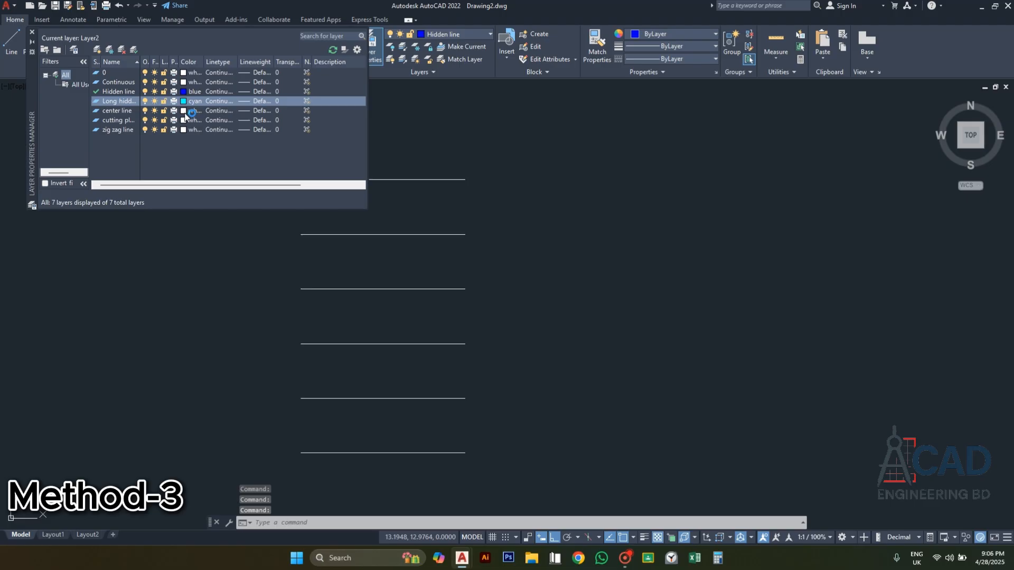
pyautogui.click(184, 111)
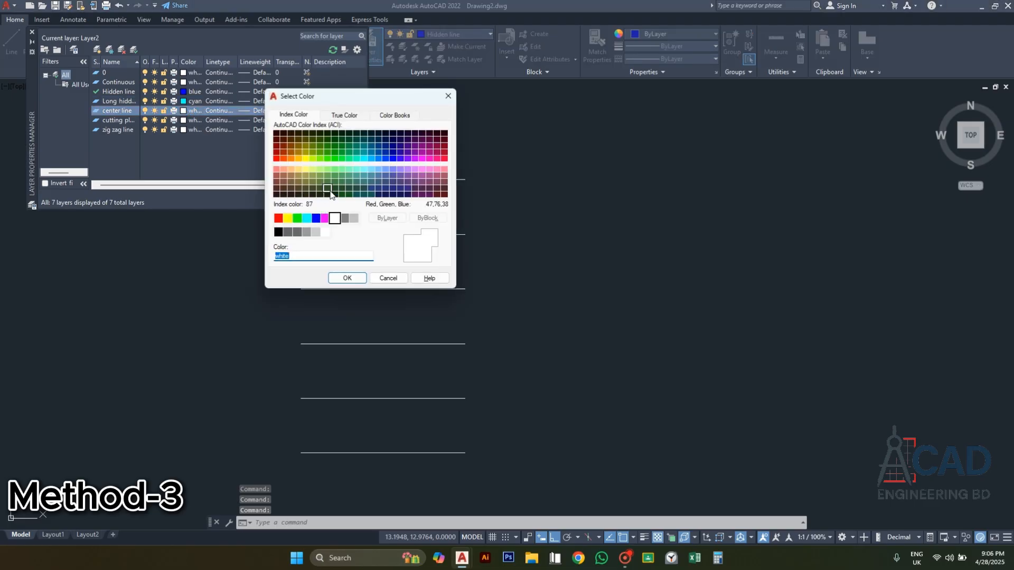
pyautogui.click(327, 182)
pyautogui.click(347, 277)
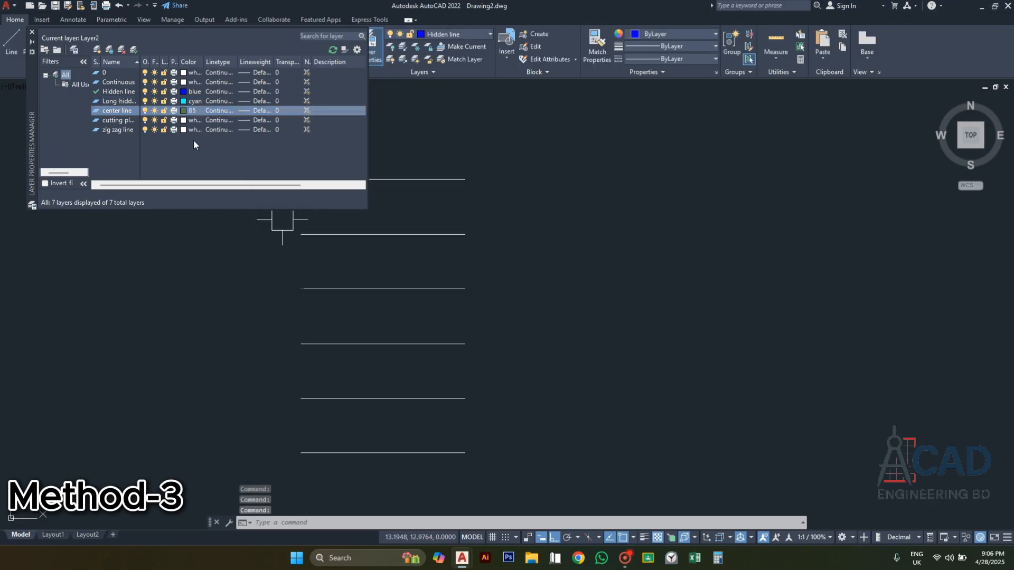
# Set the cutting plane layer's color to index 212 and the zig zag line layer's color to index 8.
pyautogui.click(183, 121)
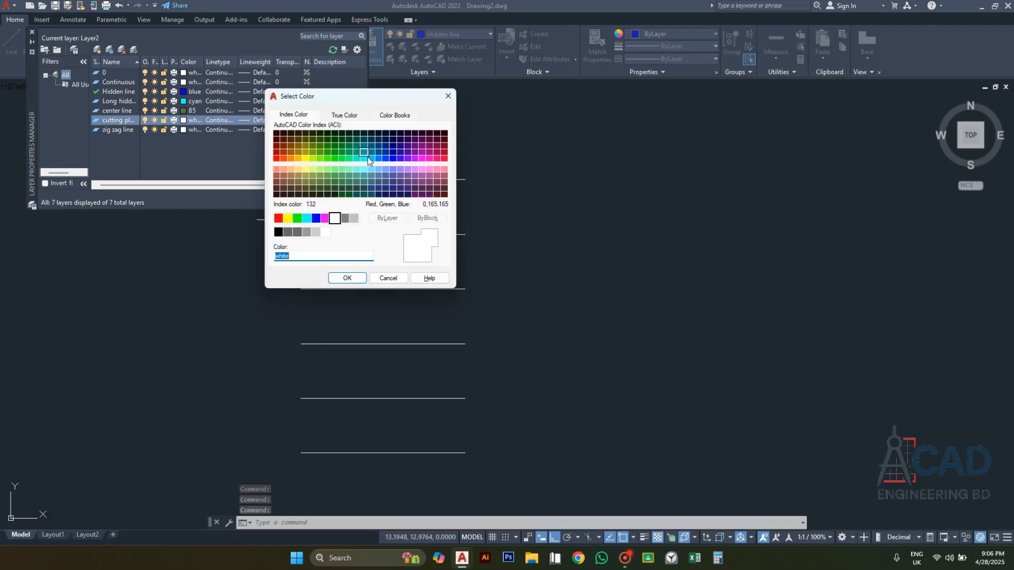
pyautogui.click(422, 153)
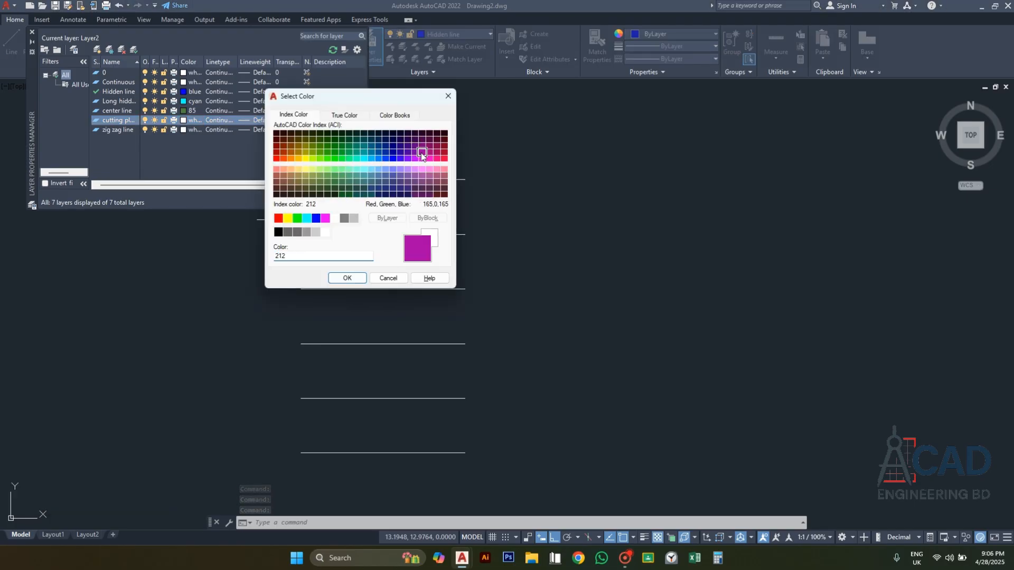
pyautogui.click(347, 277)
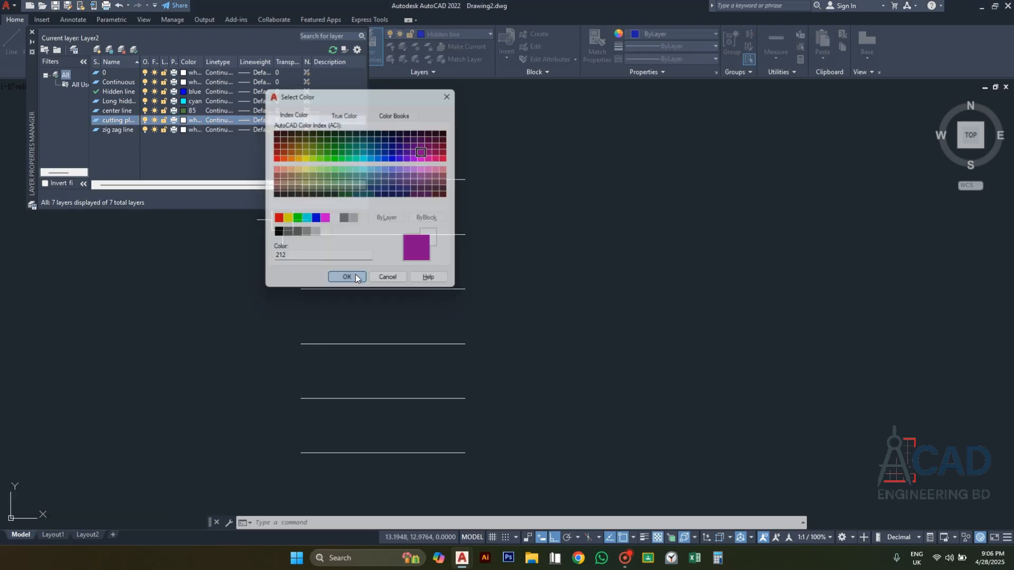
pyautogui.click(183, 130)
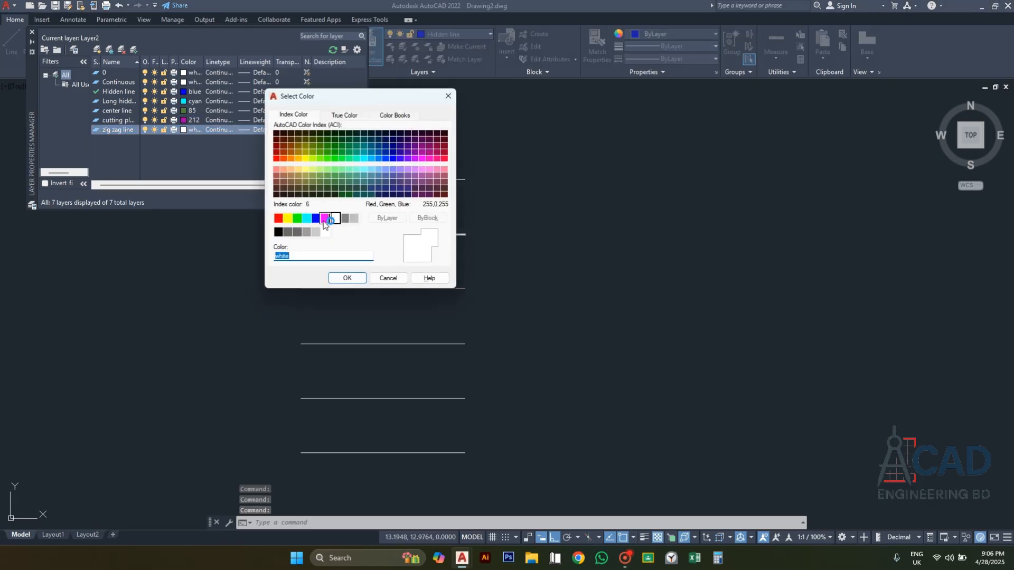
pyautogui.click(344, 218)
pyautogui.click(347, 278)
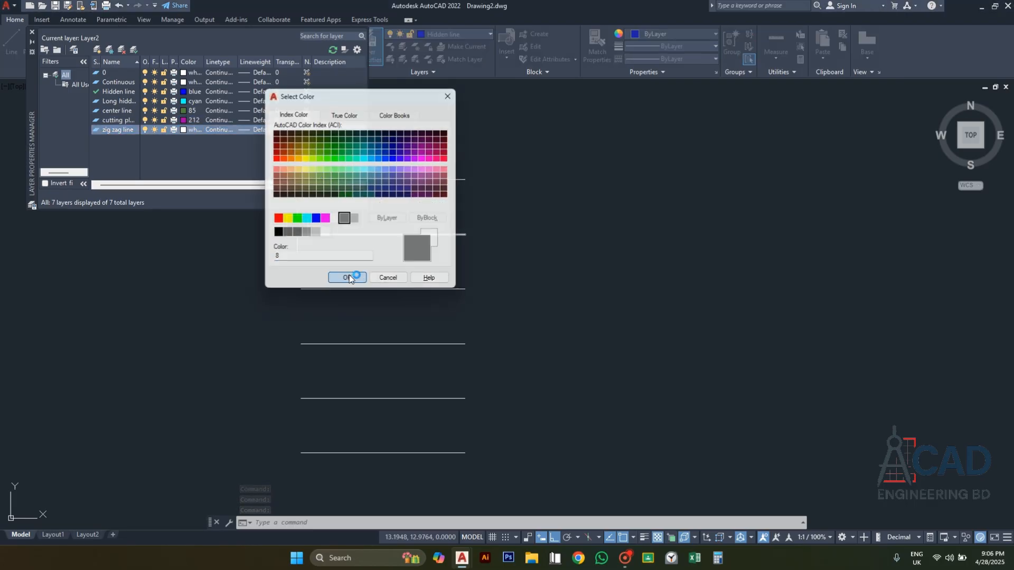
pyautogui.click(256, 81)
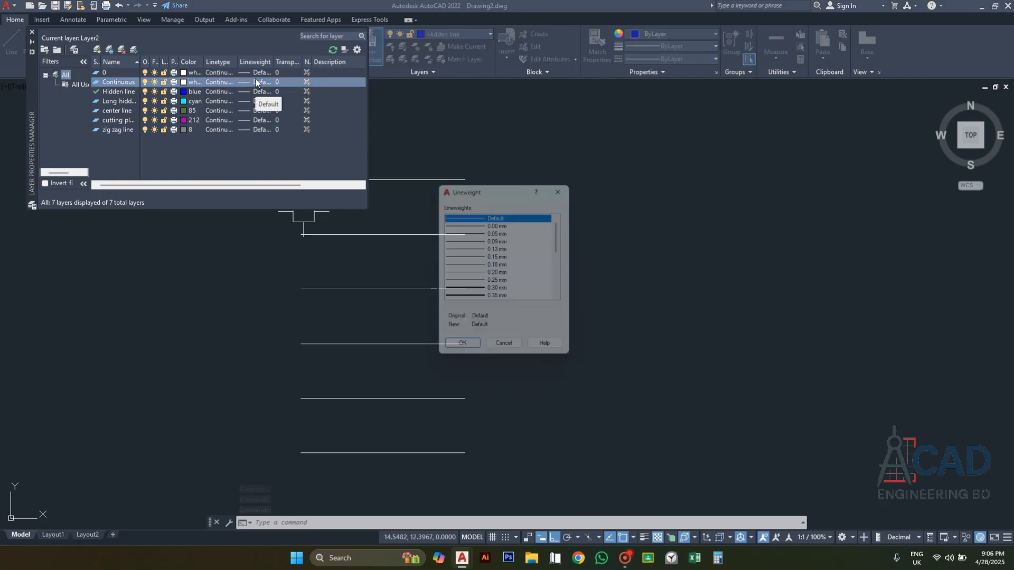
pyautogui.press('Escape')
pyautogui.click(219, 84)
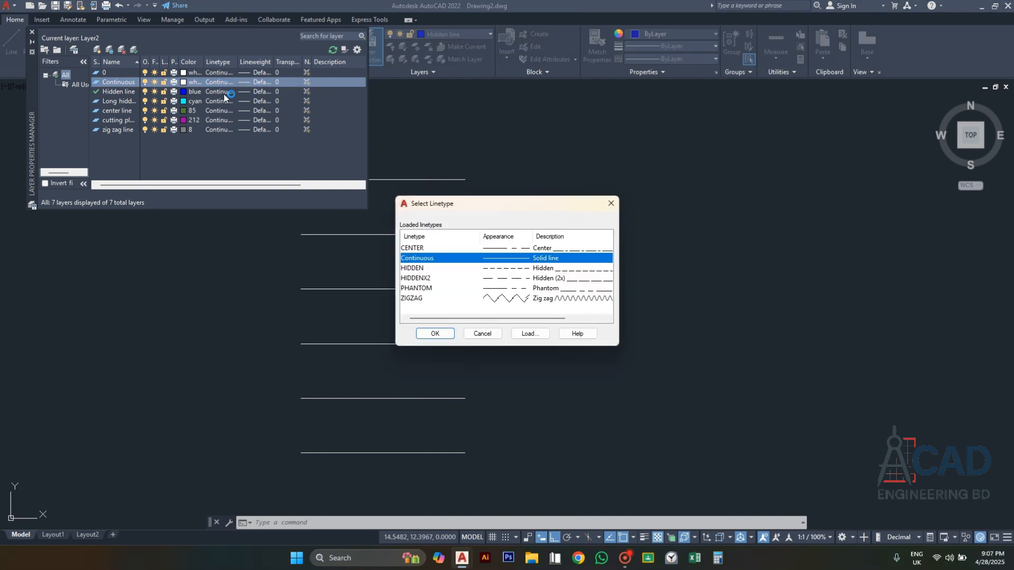
pyautogui.press('Escape')
# Assign the HIDDEN linetype to the Hidden line layer and HIDDENX2 to the Long hidden line layer.
pyautogui.click(223, 93)
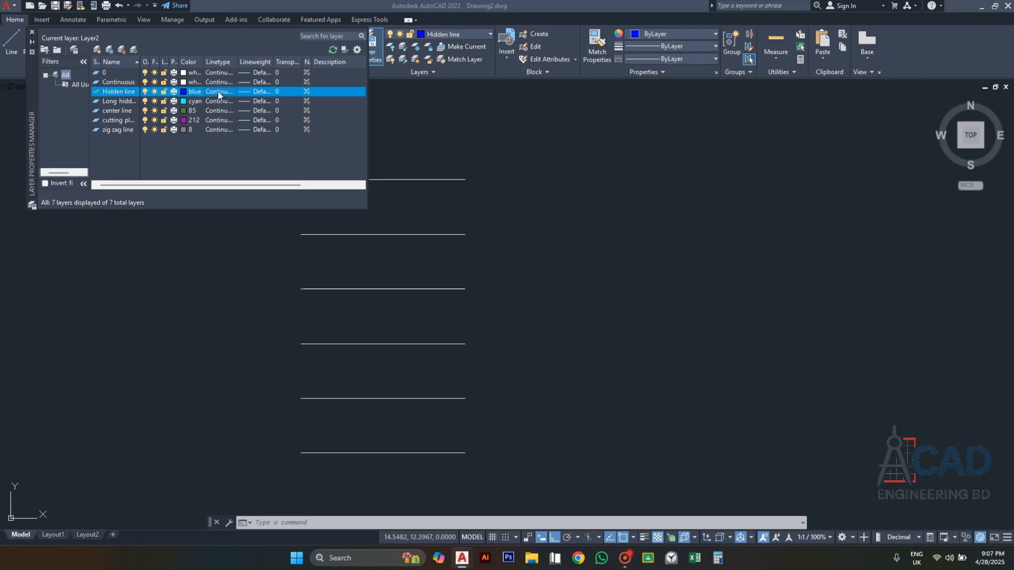
pyautogui.click(432, 270)
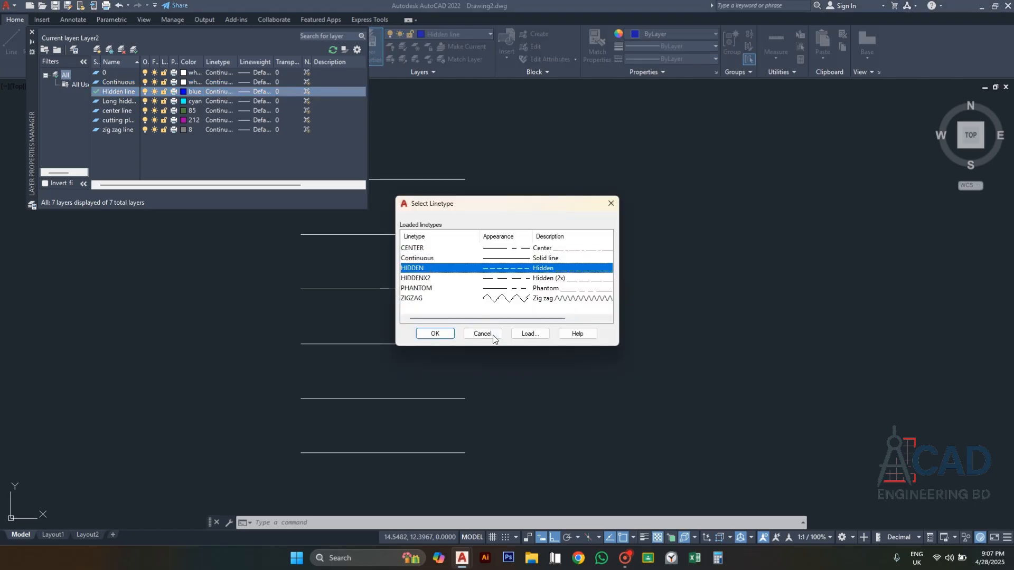
pyautogui.click(434, 334)
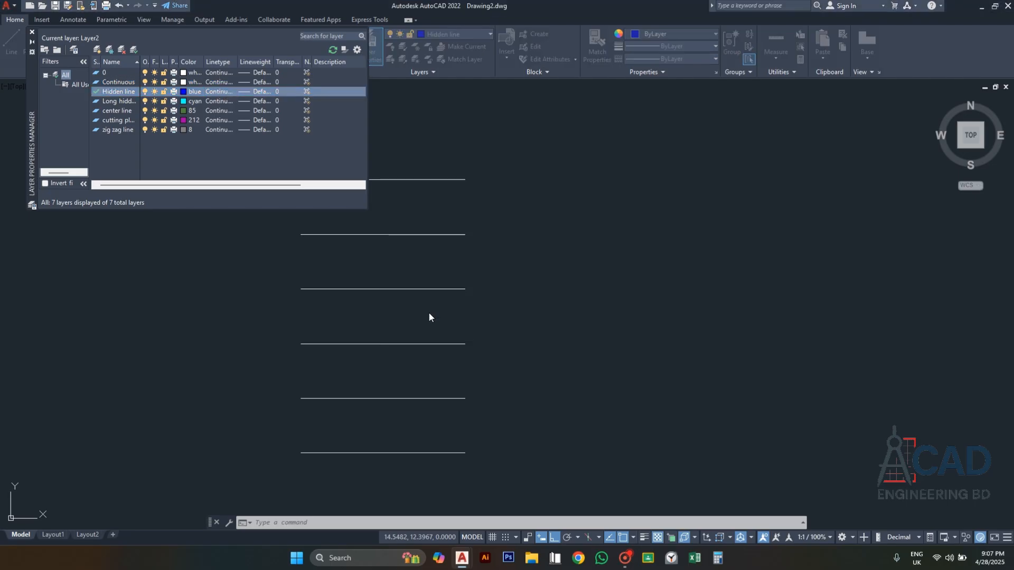
pyautogui.click(220, 102)
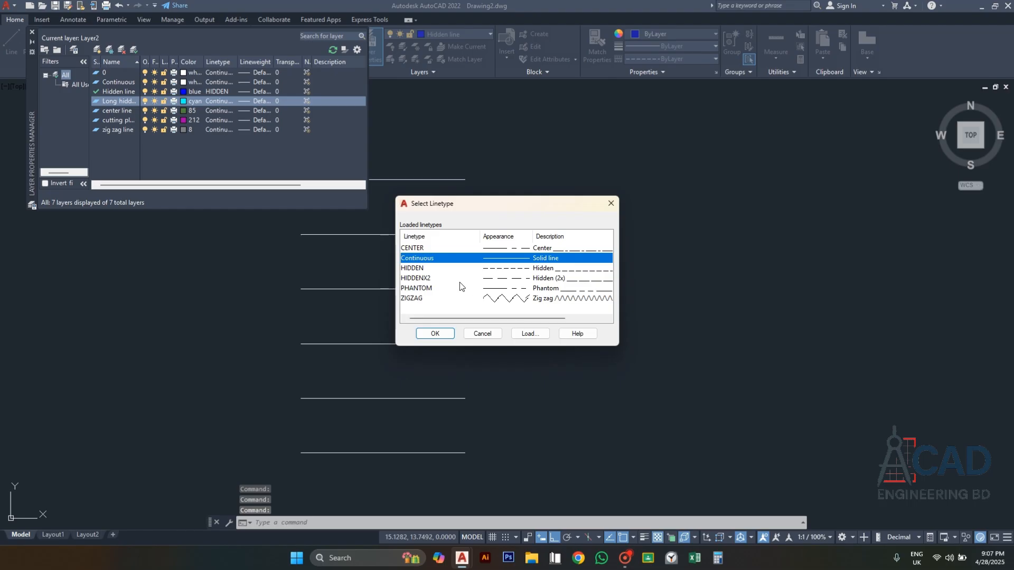
pyautogui.click(512, 279)
pyautogui.click(435, 333)
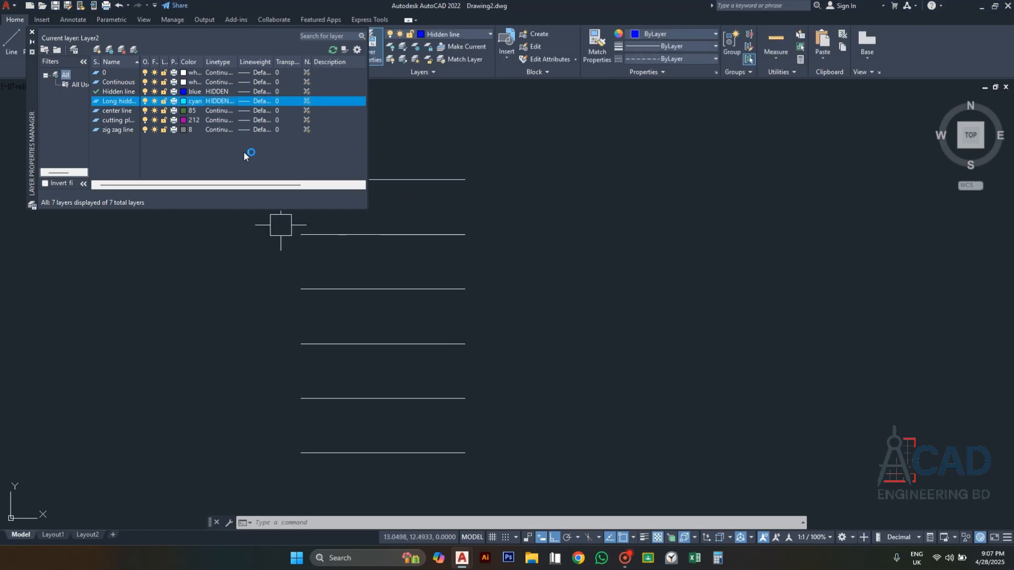
# Assign the CENTER linetype to the center line layer and PHANTOM to the cutting plane layer.
pyautogui.click(217, 110)
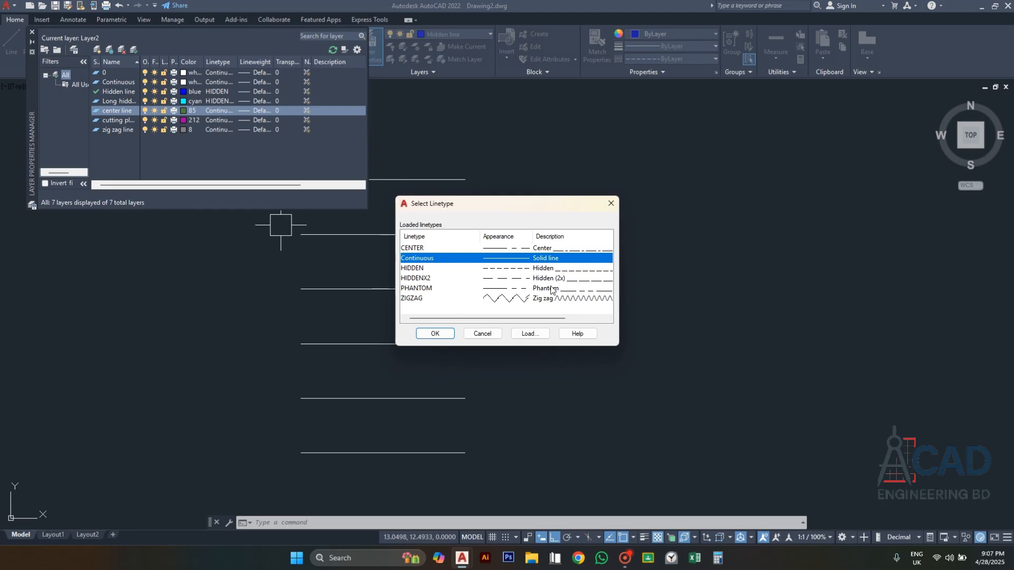
pyautogui.click(541, 249)
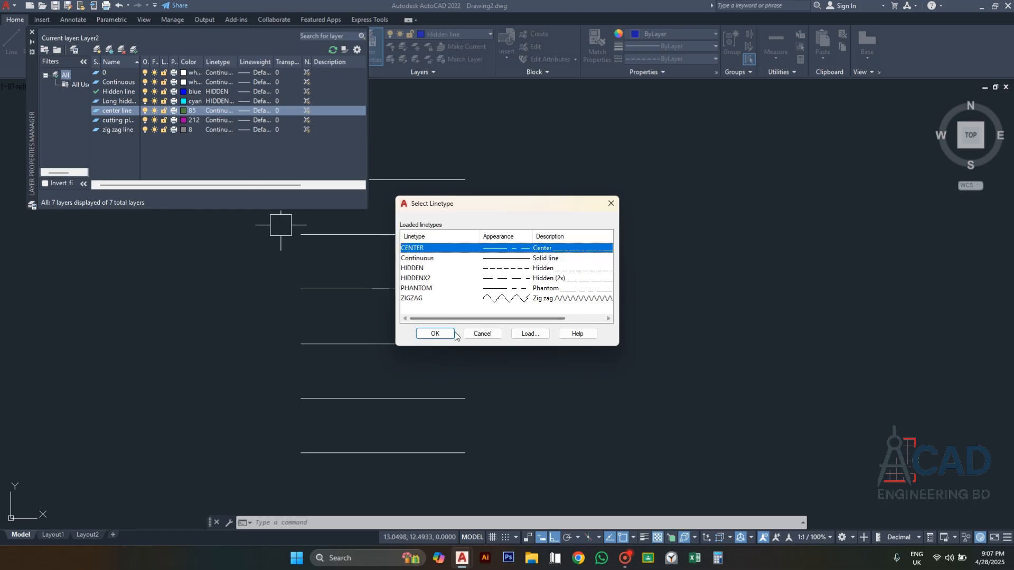
pyautogui.click(436, 333)
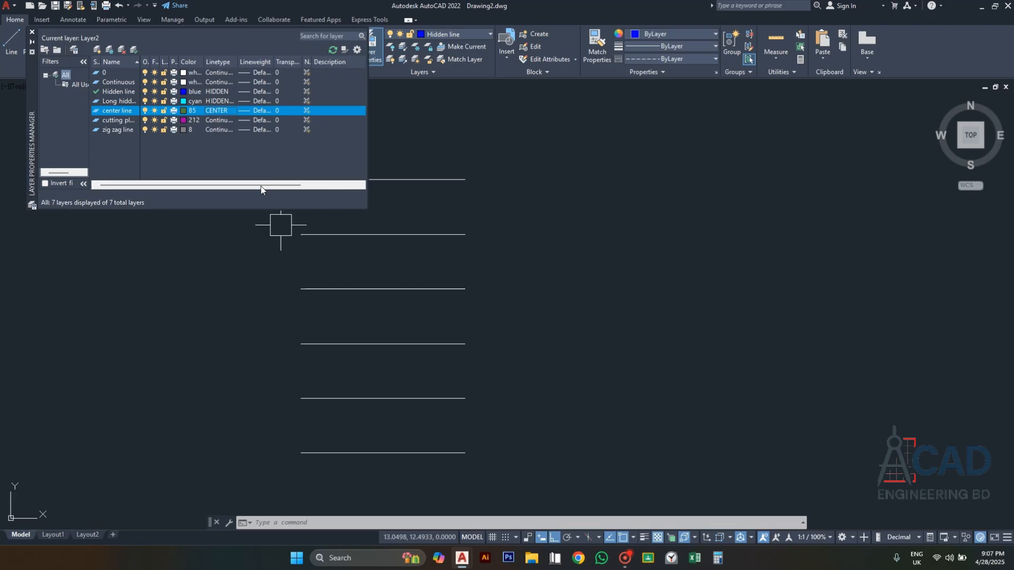
pyautogui.click(217, 120)
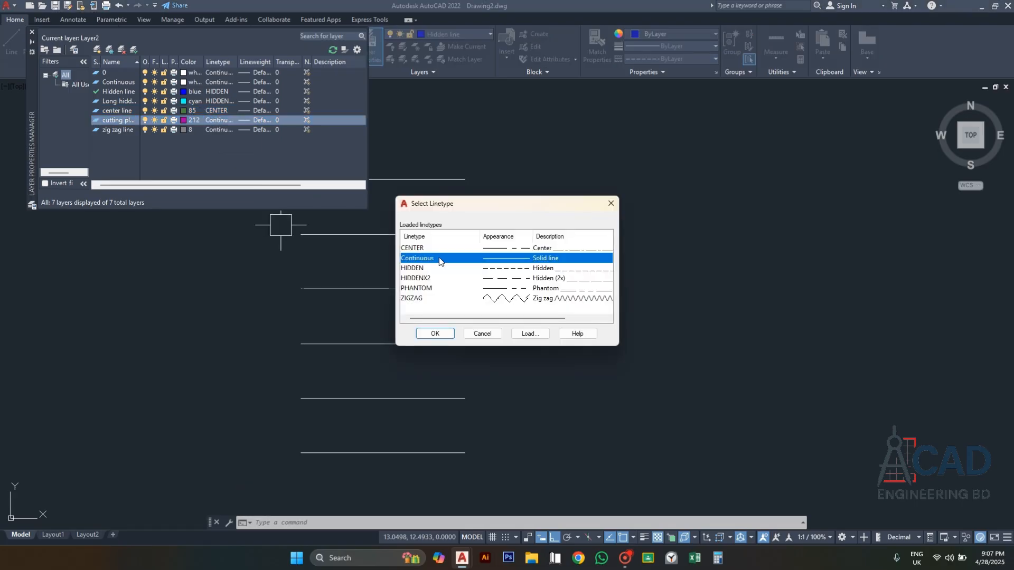
pyautogui.click(485, 289)
pyautogui.click(434, 334)
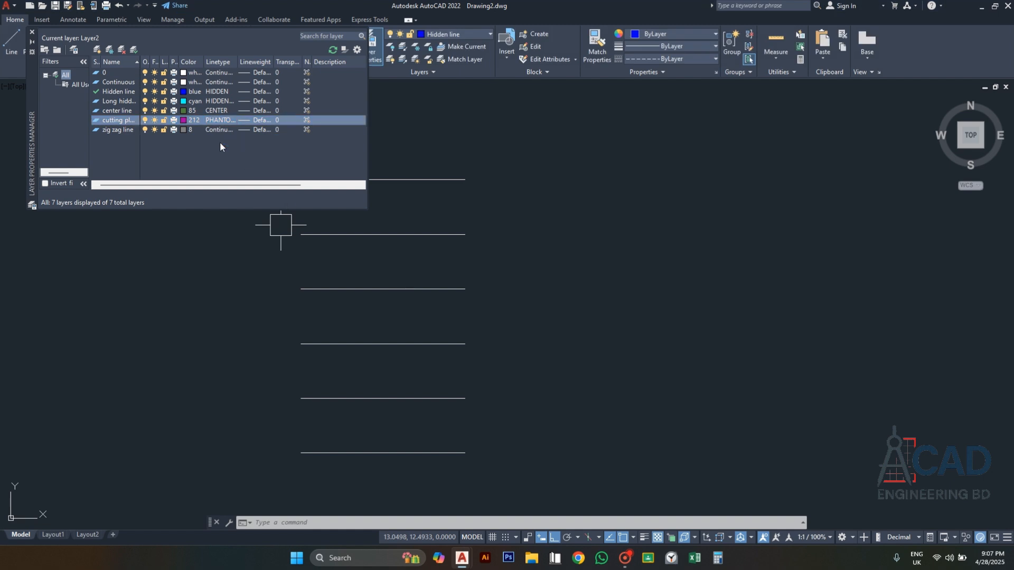
# Assign the ZIGZAG linetype to the zig zag line layer and close the layer manager.
pyautogui.click(213, 130)
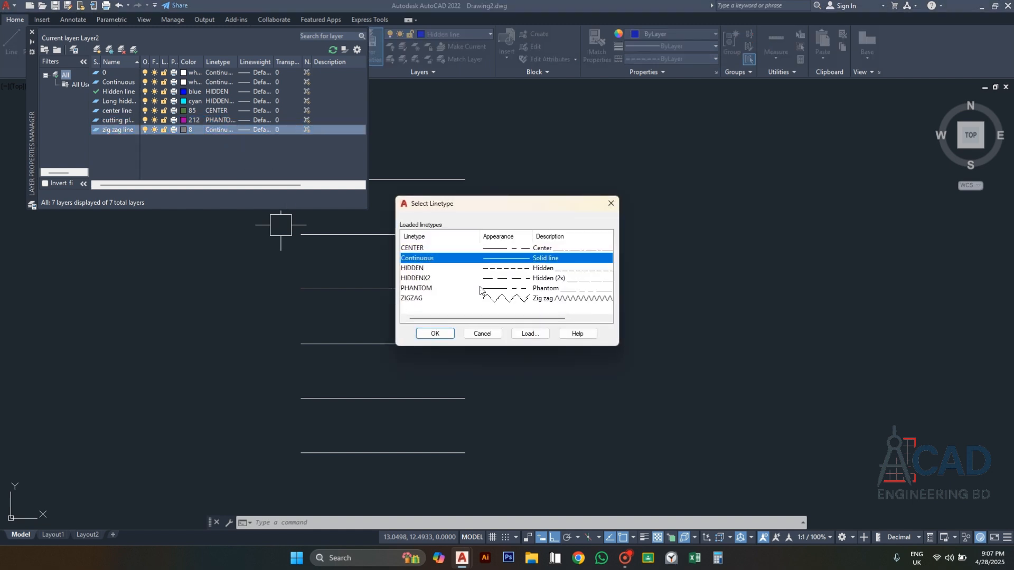
pyautogui.click(509, 299)
pyautogui.click(437, 333)
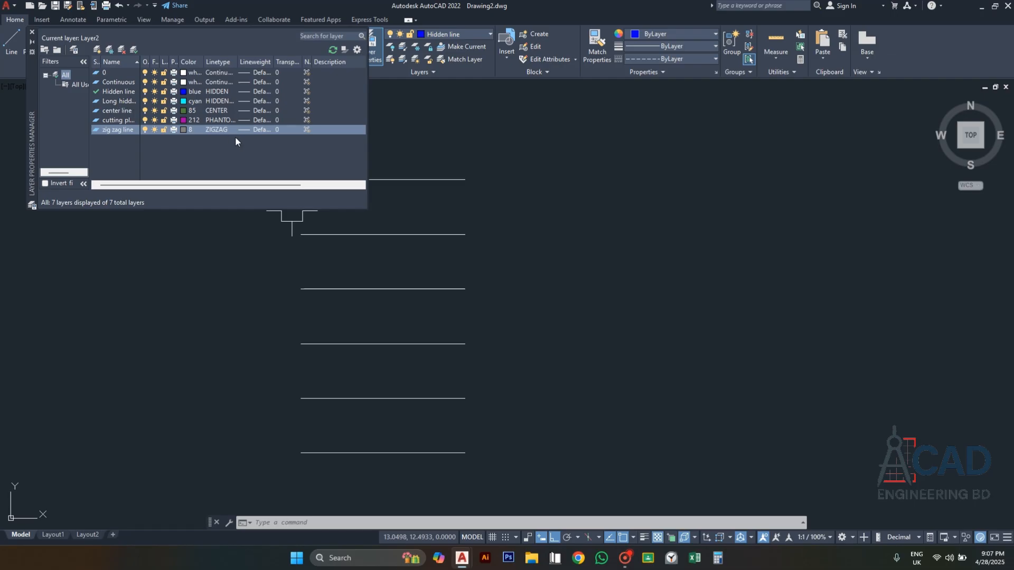
pyautogui.click(32, 33)
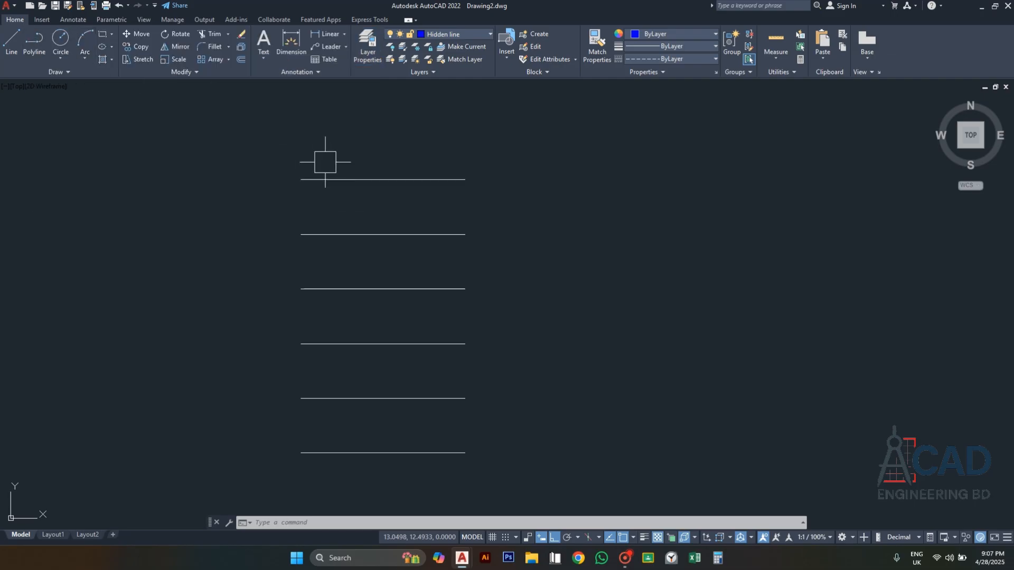
# Move the topmost sample line to the Continuous layer and the second line to the cutting plane layer.
pyautogui.click(367, 182)
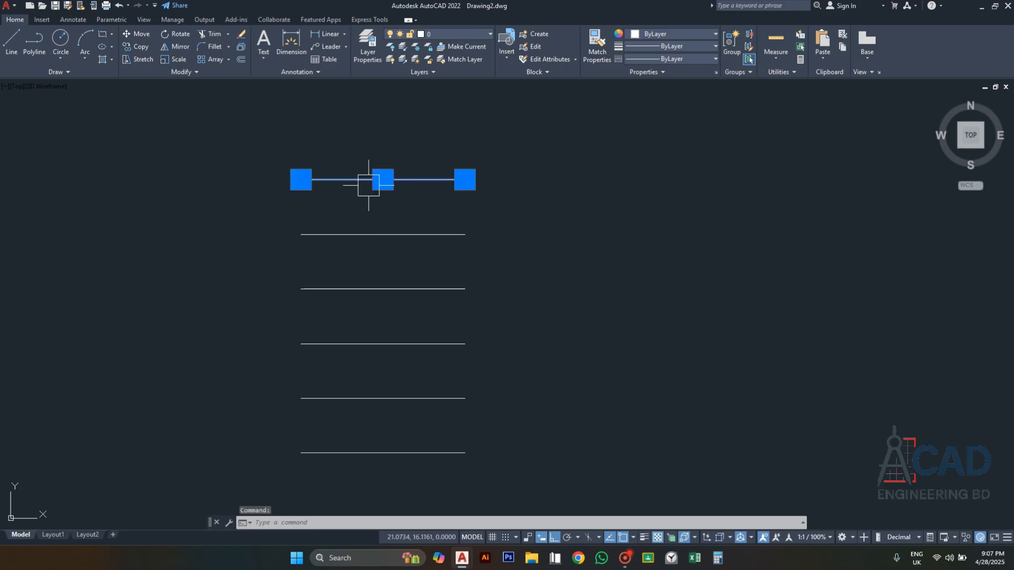
pyautogui.click(456, 34)
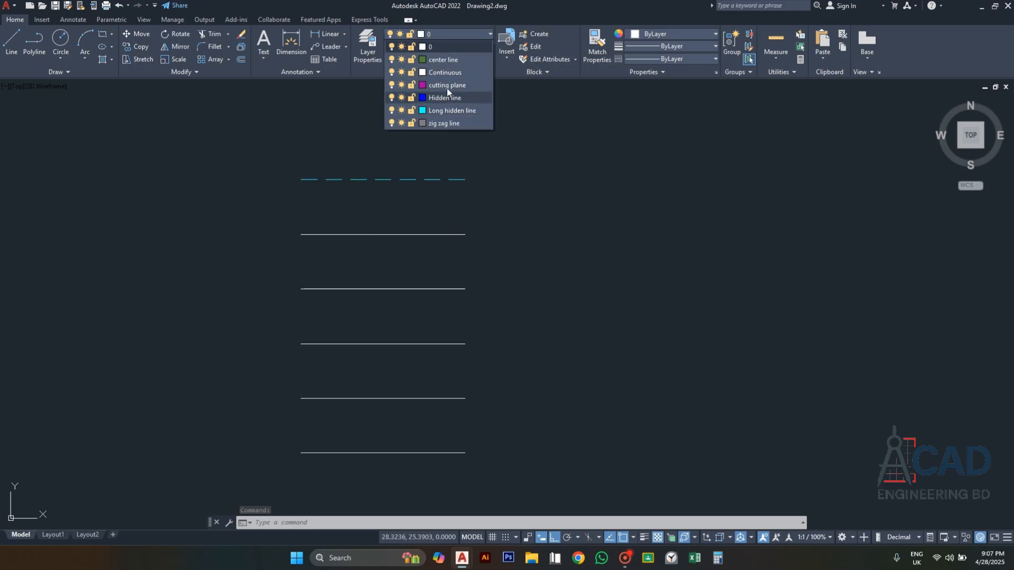
pyautogui.click(446, 74)
pyautogui.press('Escape')
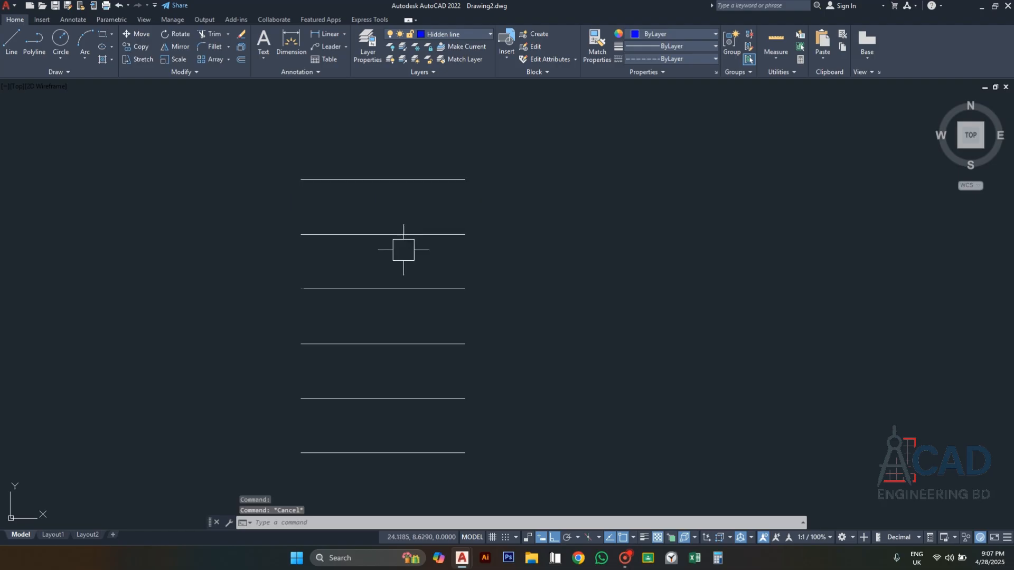
pyautogui.click(401, 234)
pyautogui.click(455, 33)
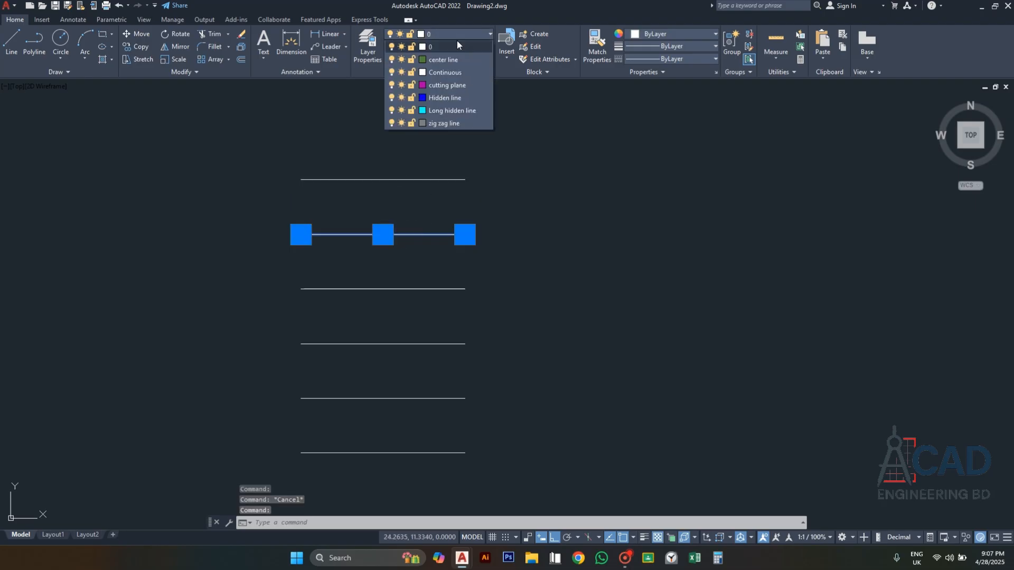
pyautogui.click(453, 84)
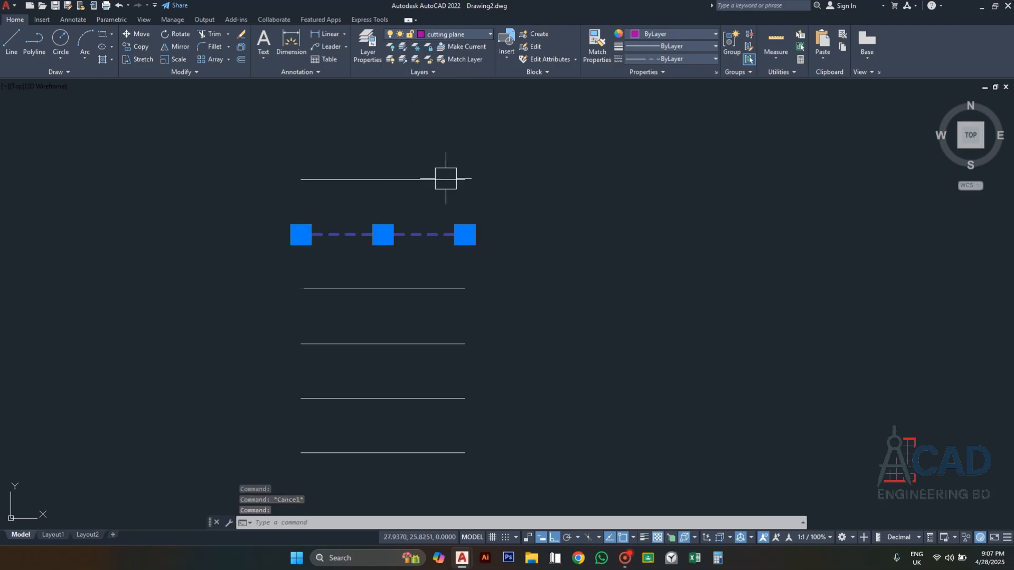
pyautogui.press('Escape')
# Move the third sample line to the Long hidden line layer and the fourth to the center line layer.
pyautogui.click(407, 289)
pyautogui.click(456, 36)
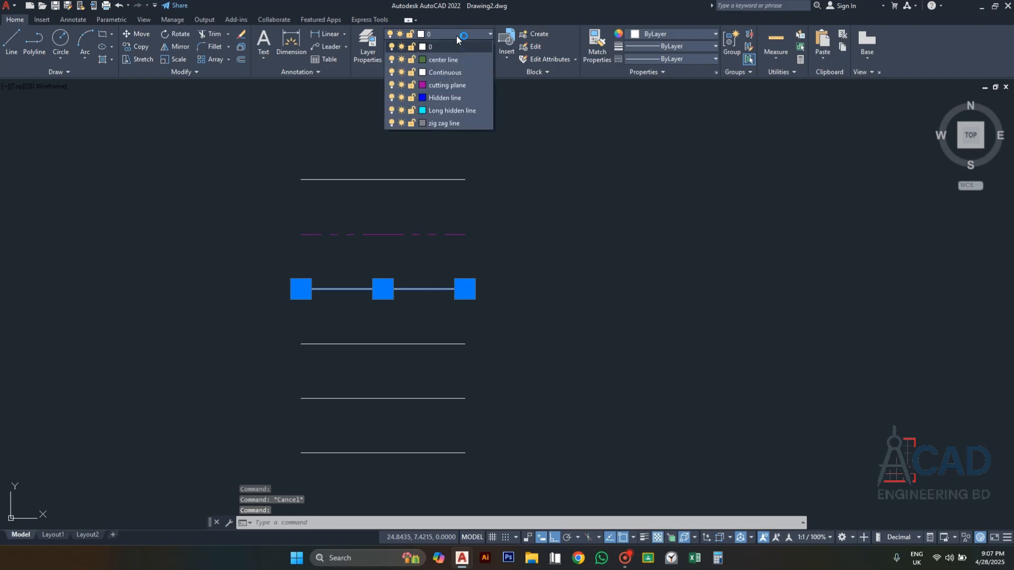
pyautogui.click(452, 107)
pyautogui.press('Escape')
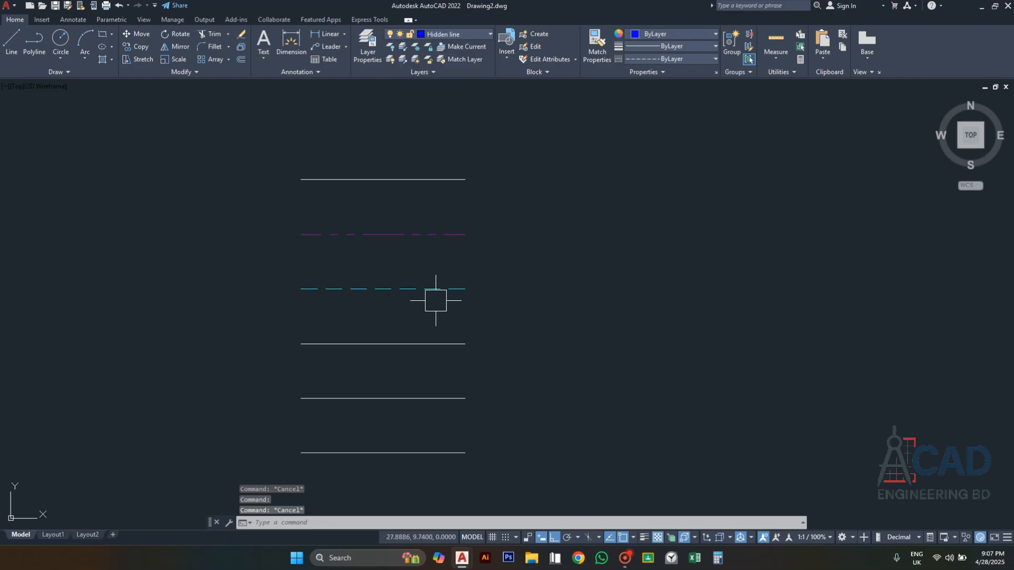
pyautogui.click(421, 344)
pyautogui.click(464, 34)
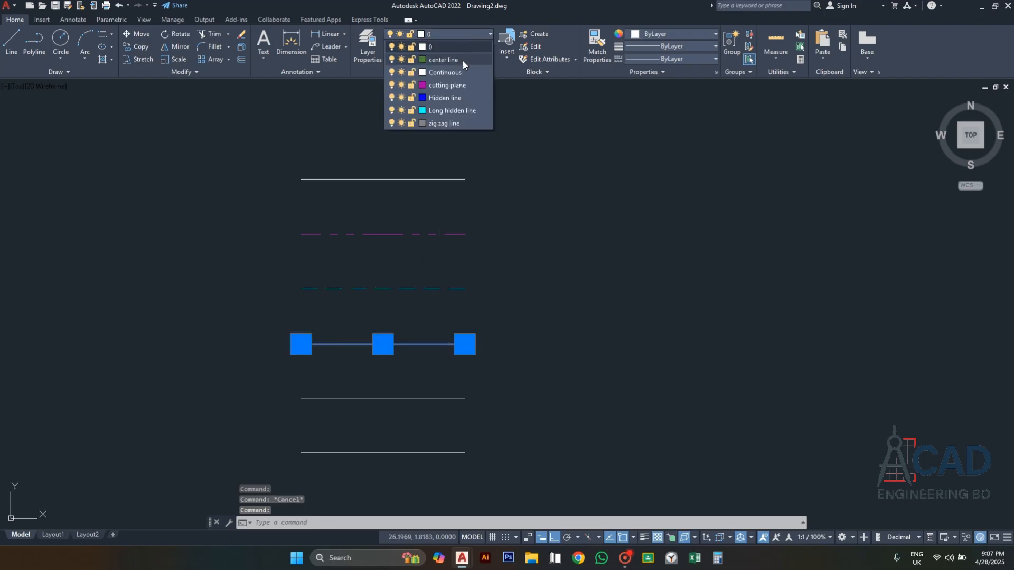
pyautogui.click(458, 60)
pyautogui.press('Escape')
# Move the fifth sample line to the Hidden line layer and the lowest one to the zig zag line layer.
pyautogui.click(426, 399)
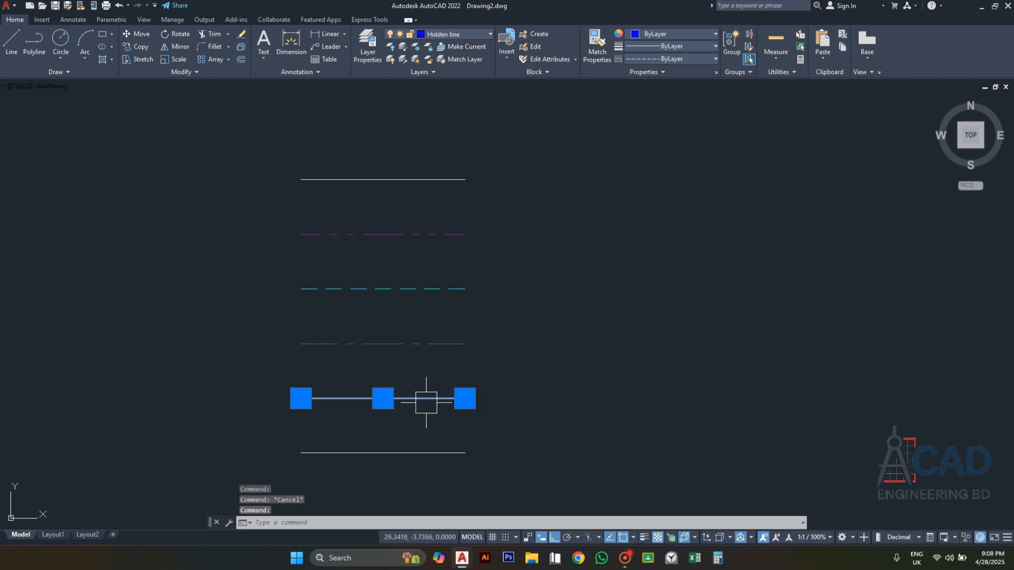
pyautogui.click(453, 33)
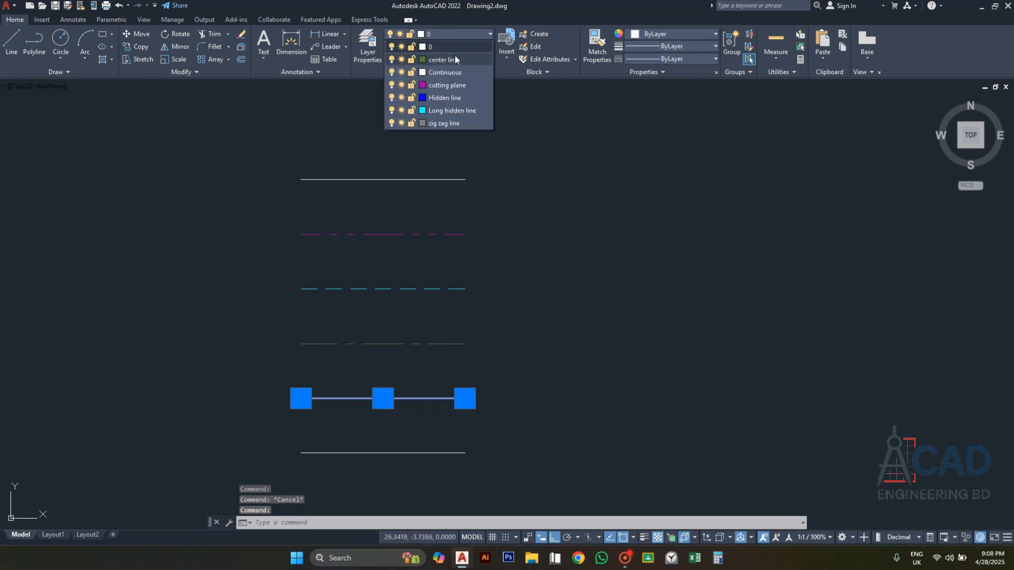
pyautogui.click(453, 97)
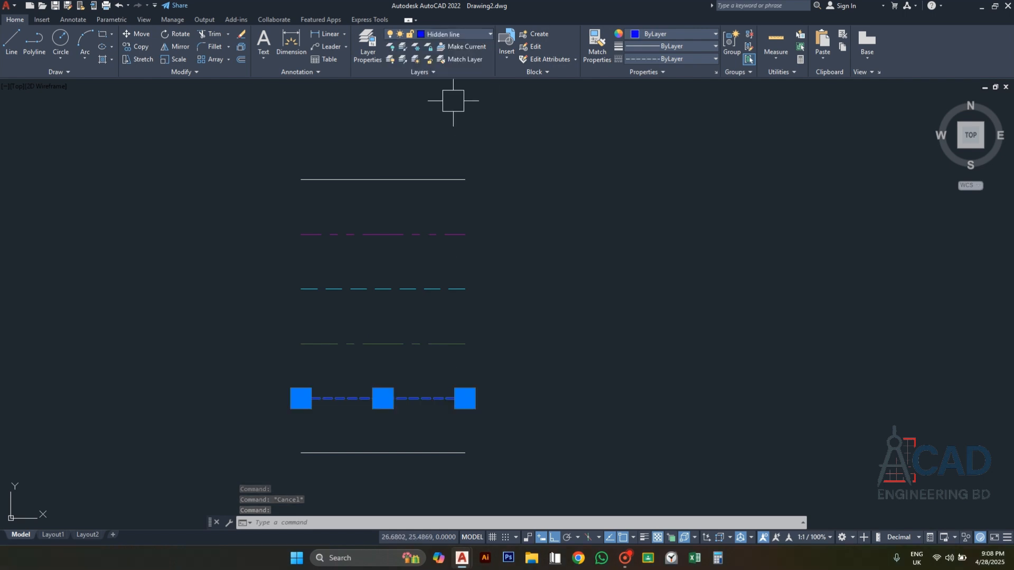
pyautogui.press('Escape')
pyautogui.click(394, 453)
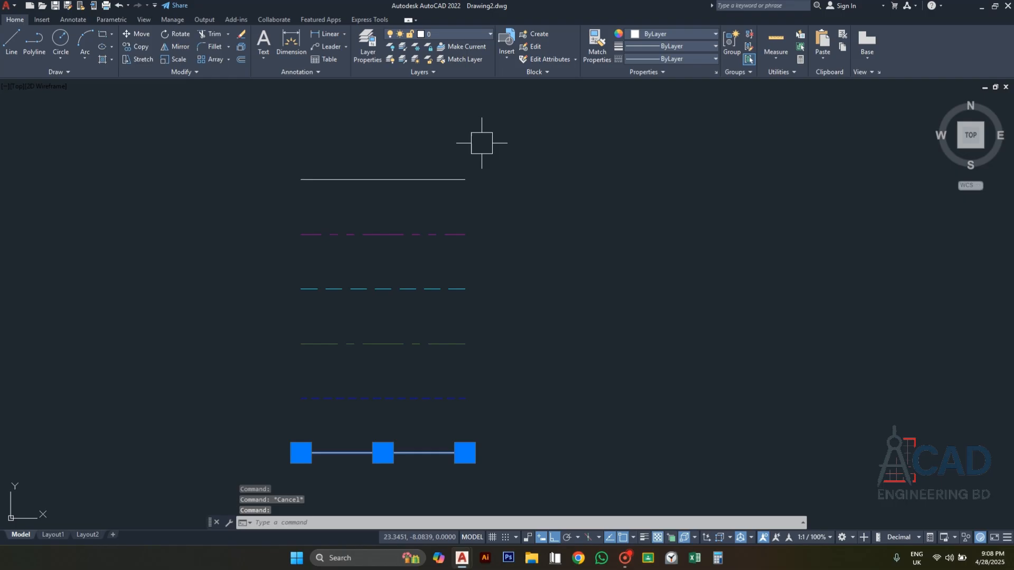
pyautogui.click(477, 35)
pyautogui.click(442, 127)
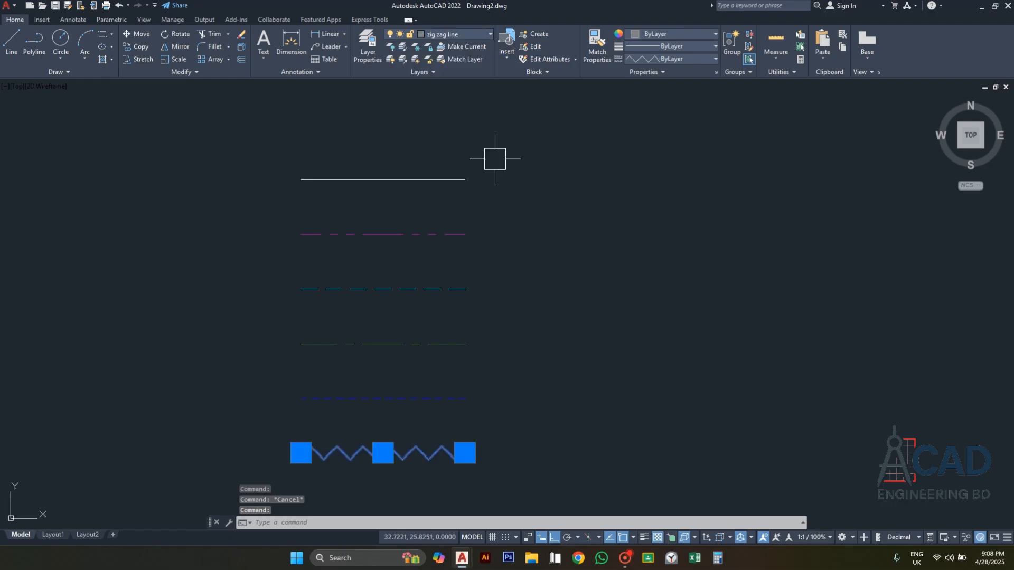
pyautogui.press('Escape')
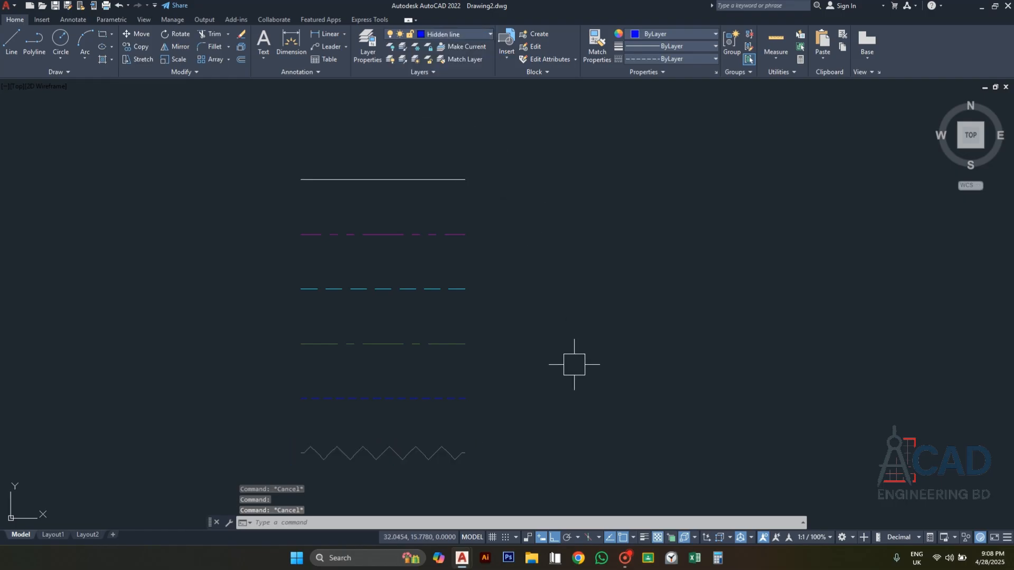